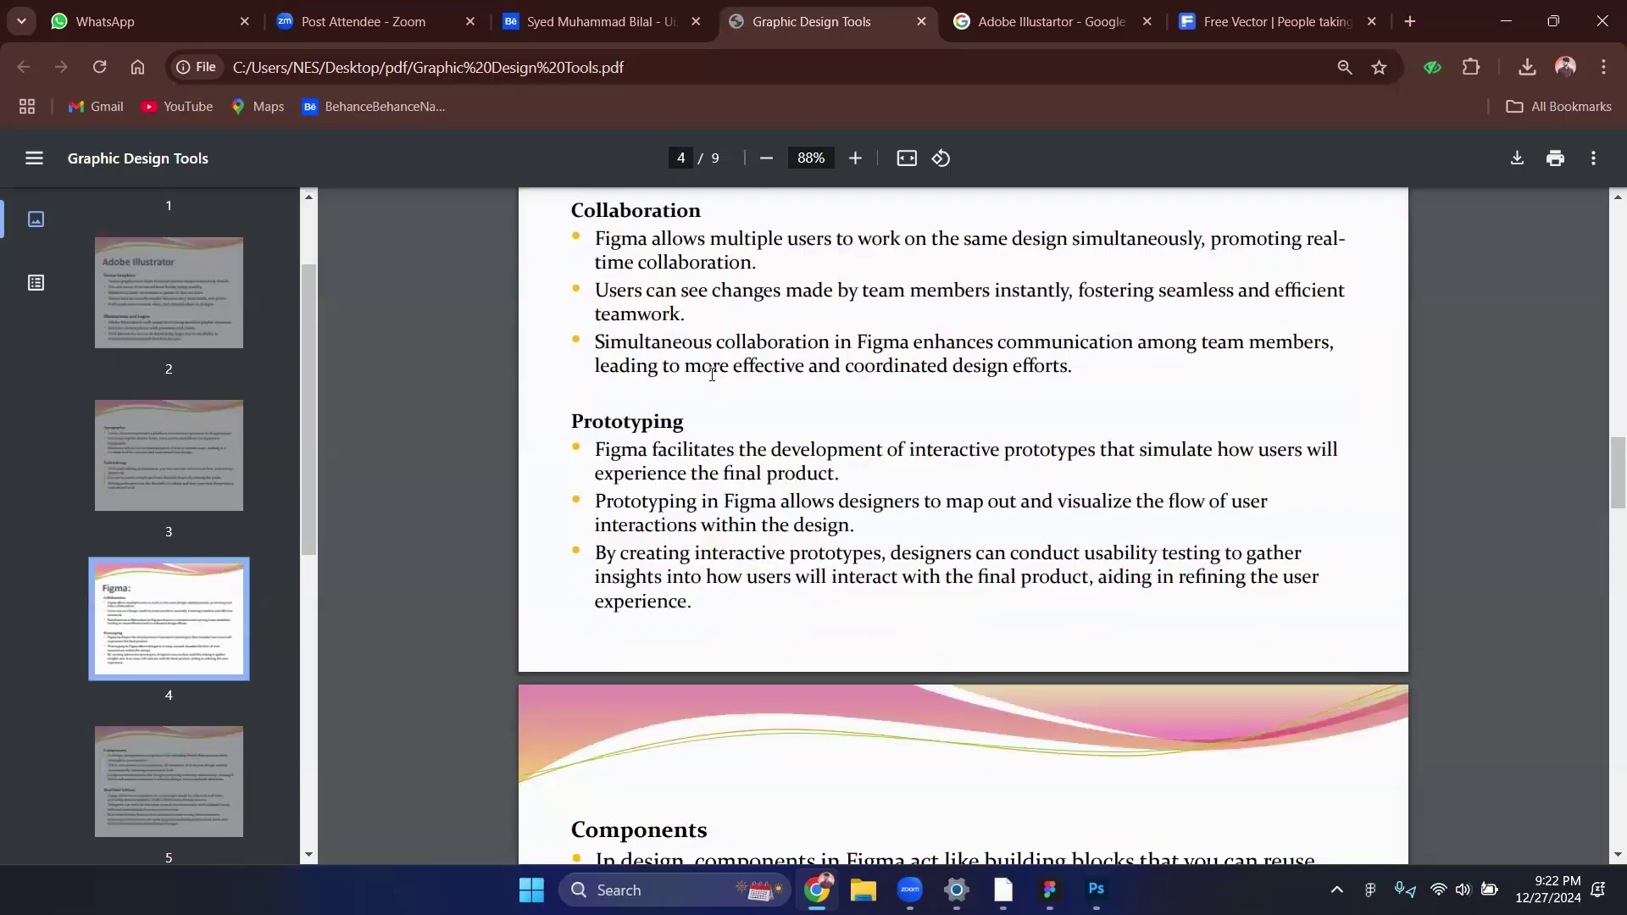
Switch from the PDF to Figma and open the Finly Case Study file.
scroll(712, 374, "up", 2)
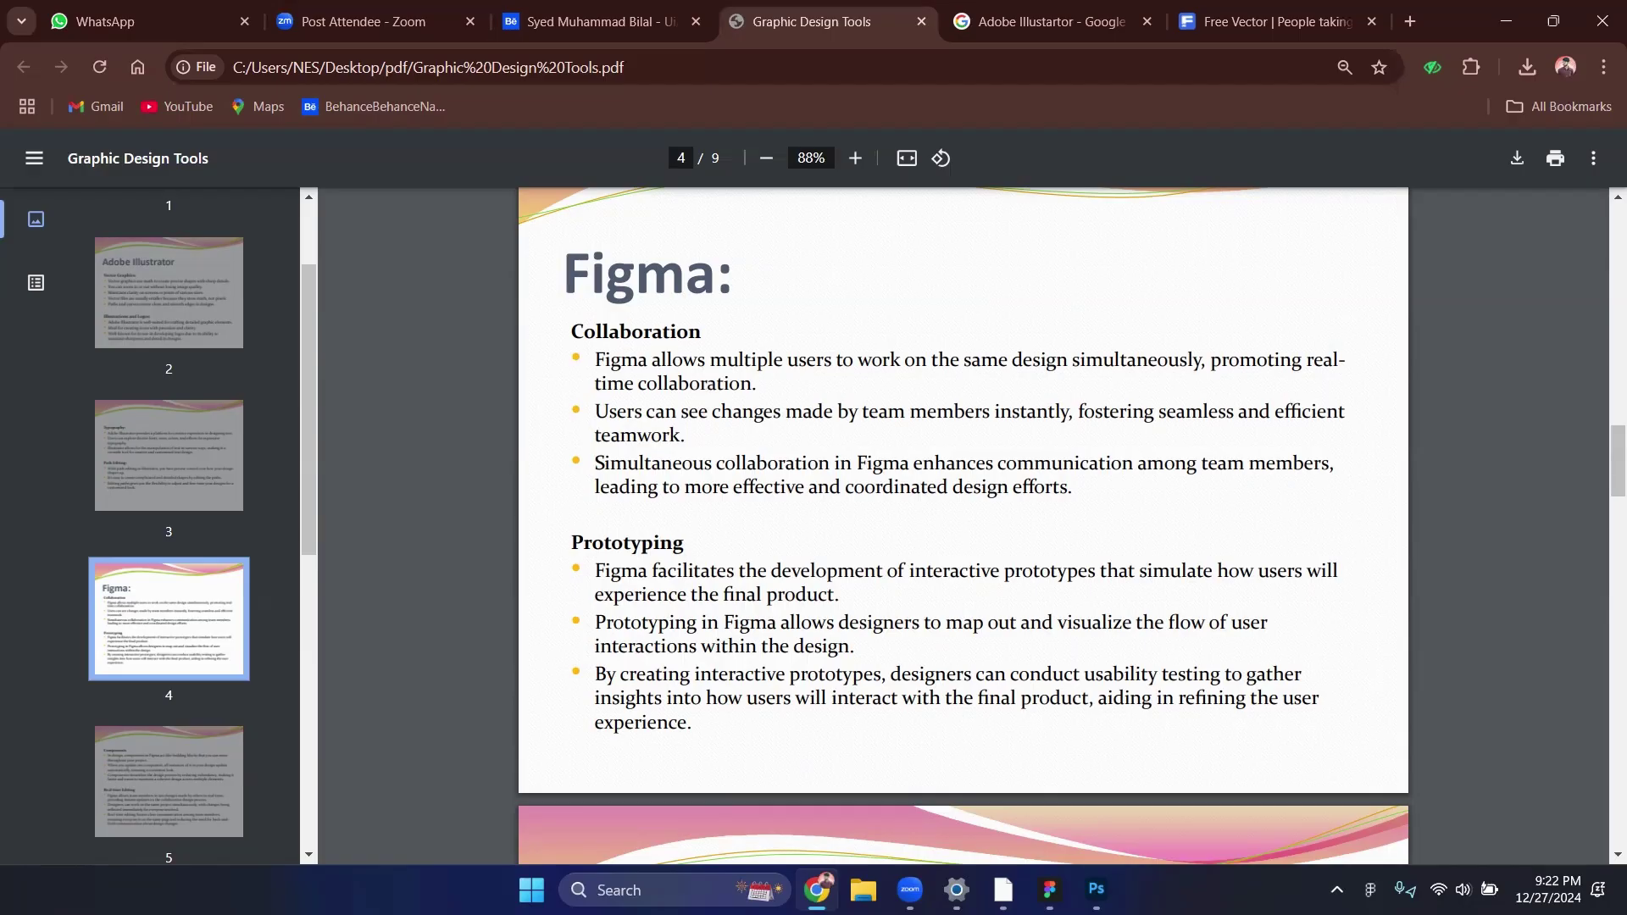
left_click(1049, 889)
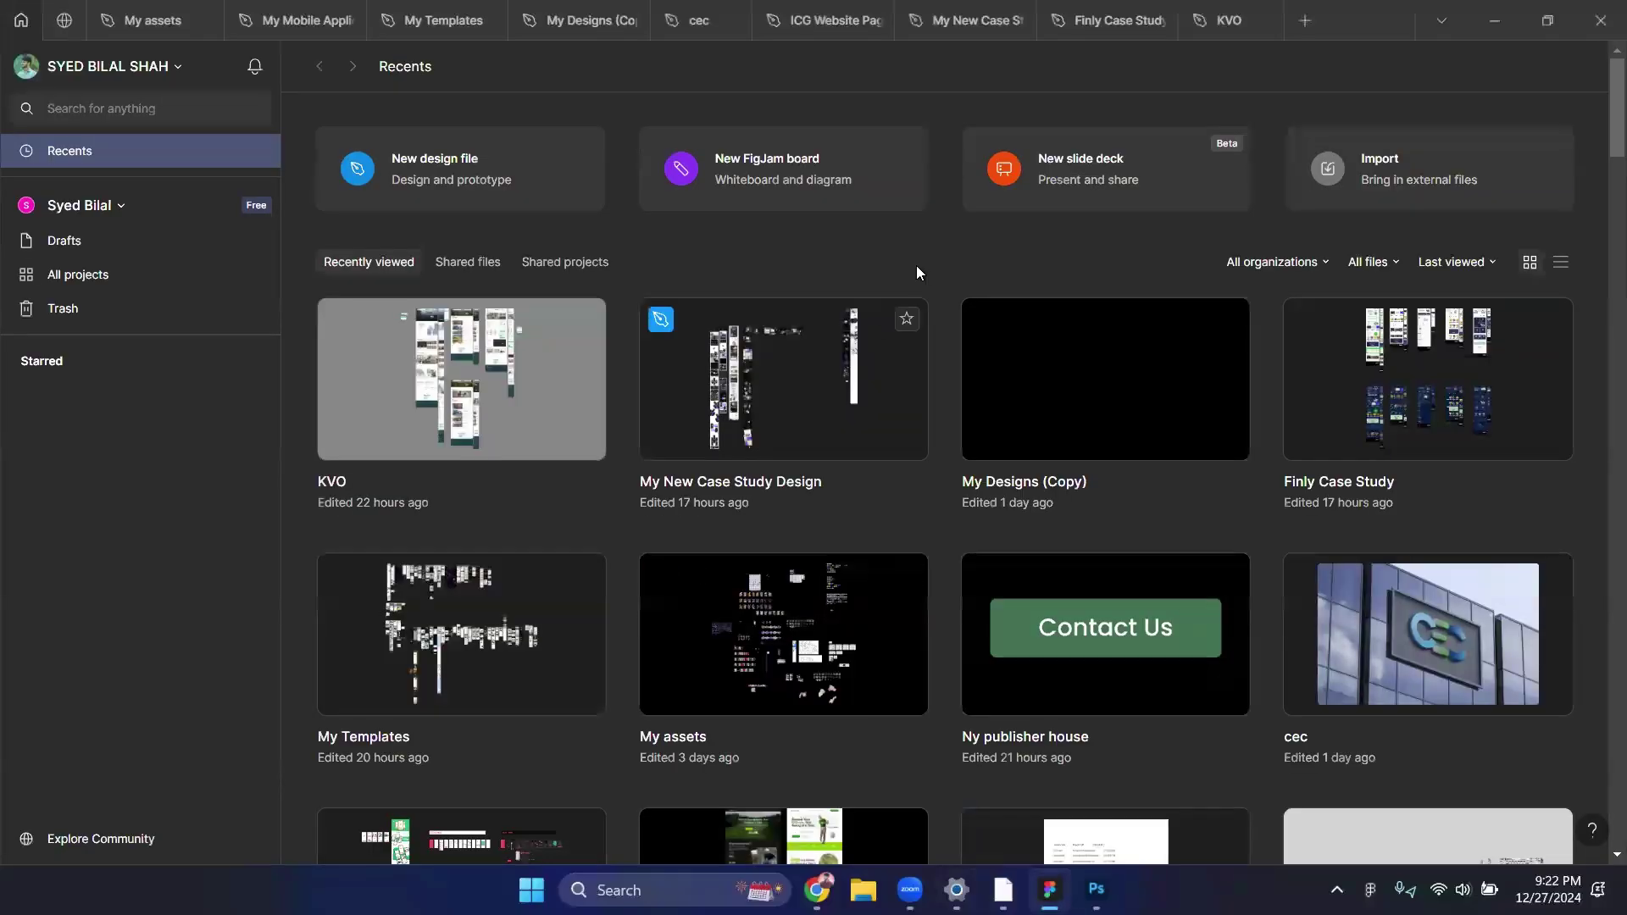
mouse_move(927, 8)
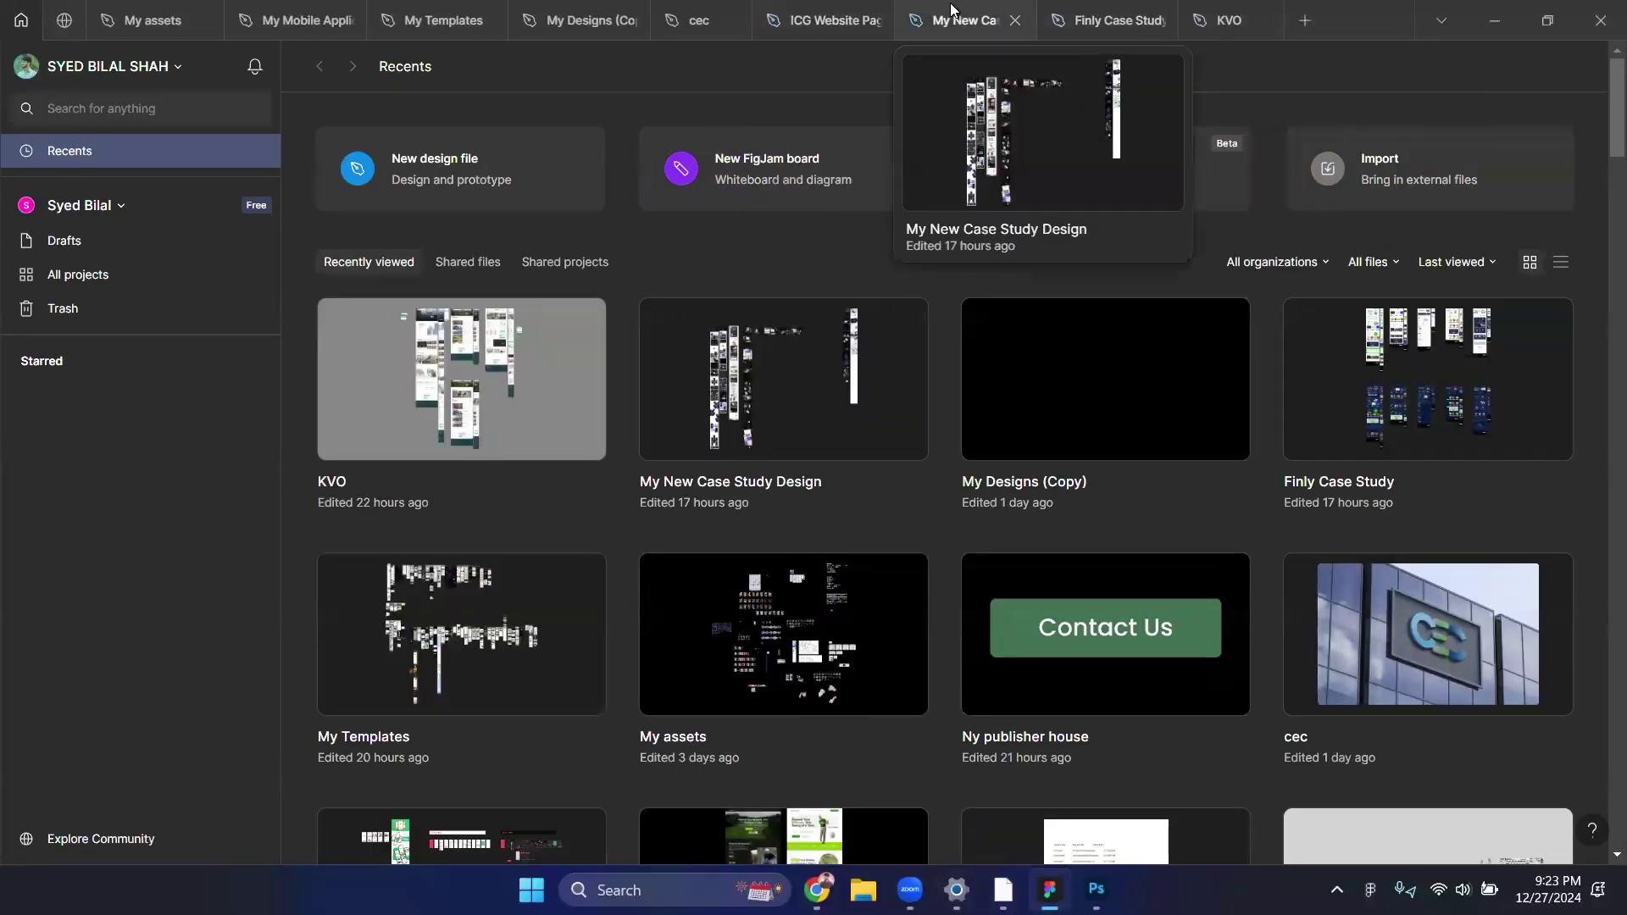
mouse_move(706, 9)
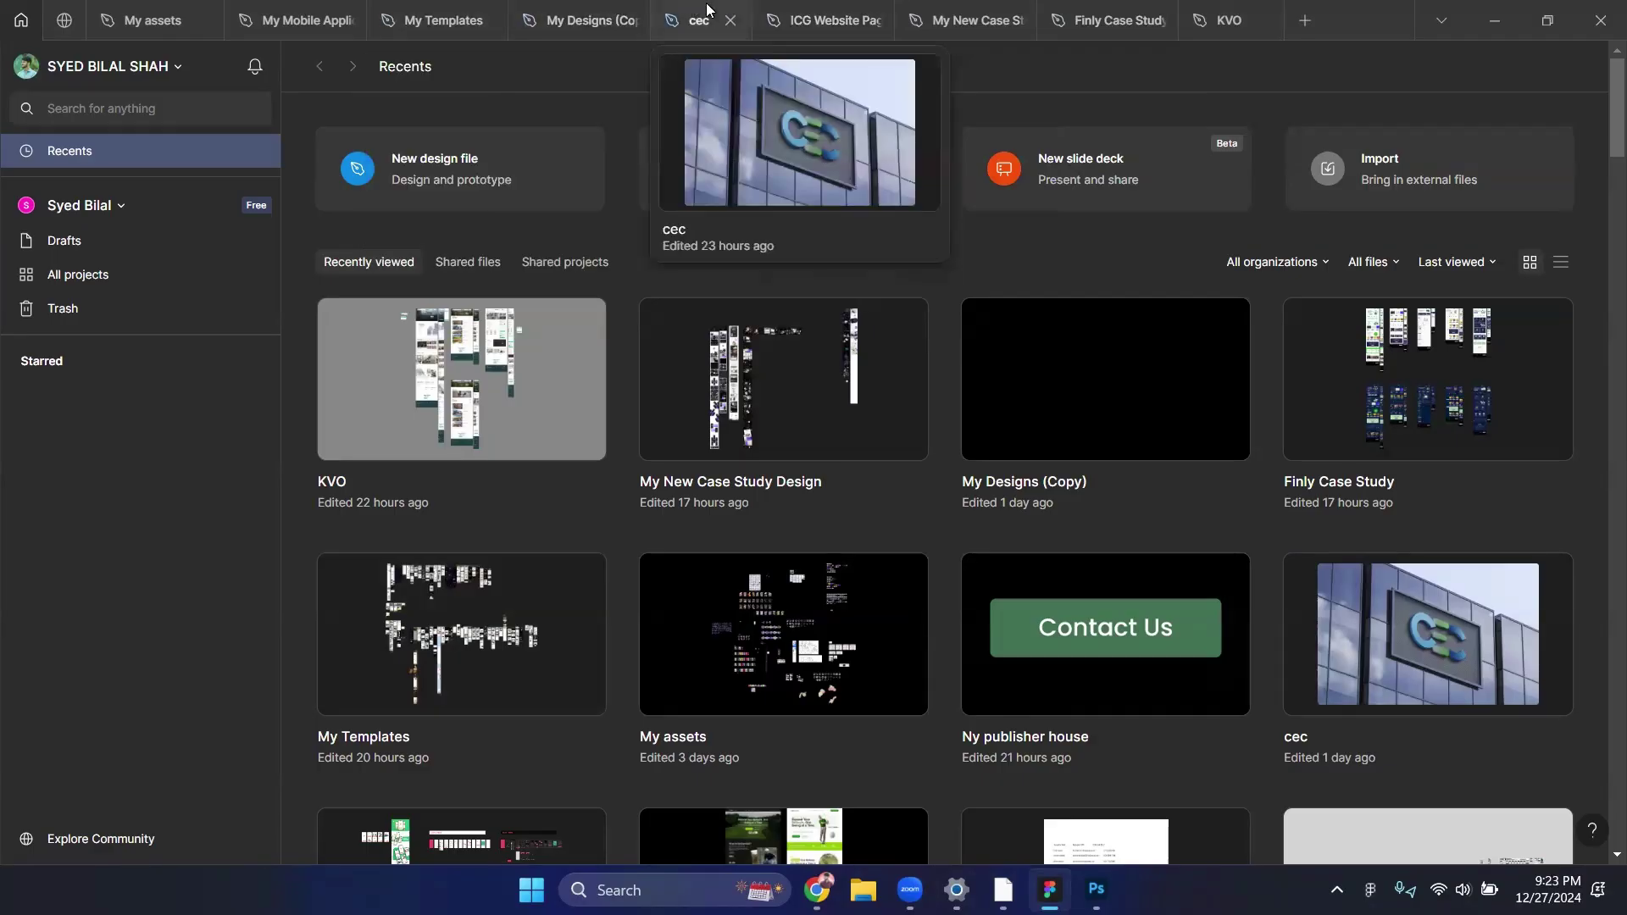
left_click(1059, 8)
Hide the interface, examine the hero section of the Case Study frame up close, and show the interface again.
right_click(1138, 341)
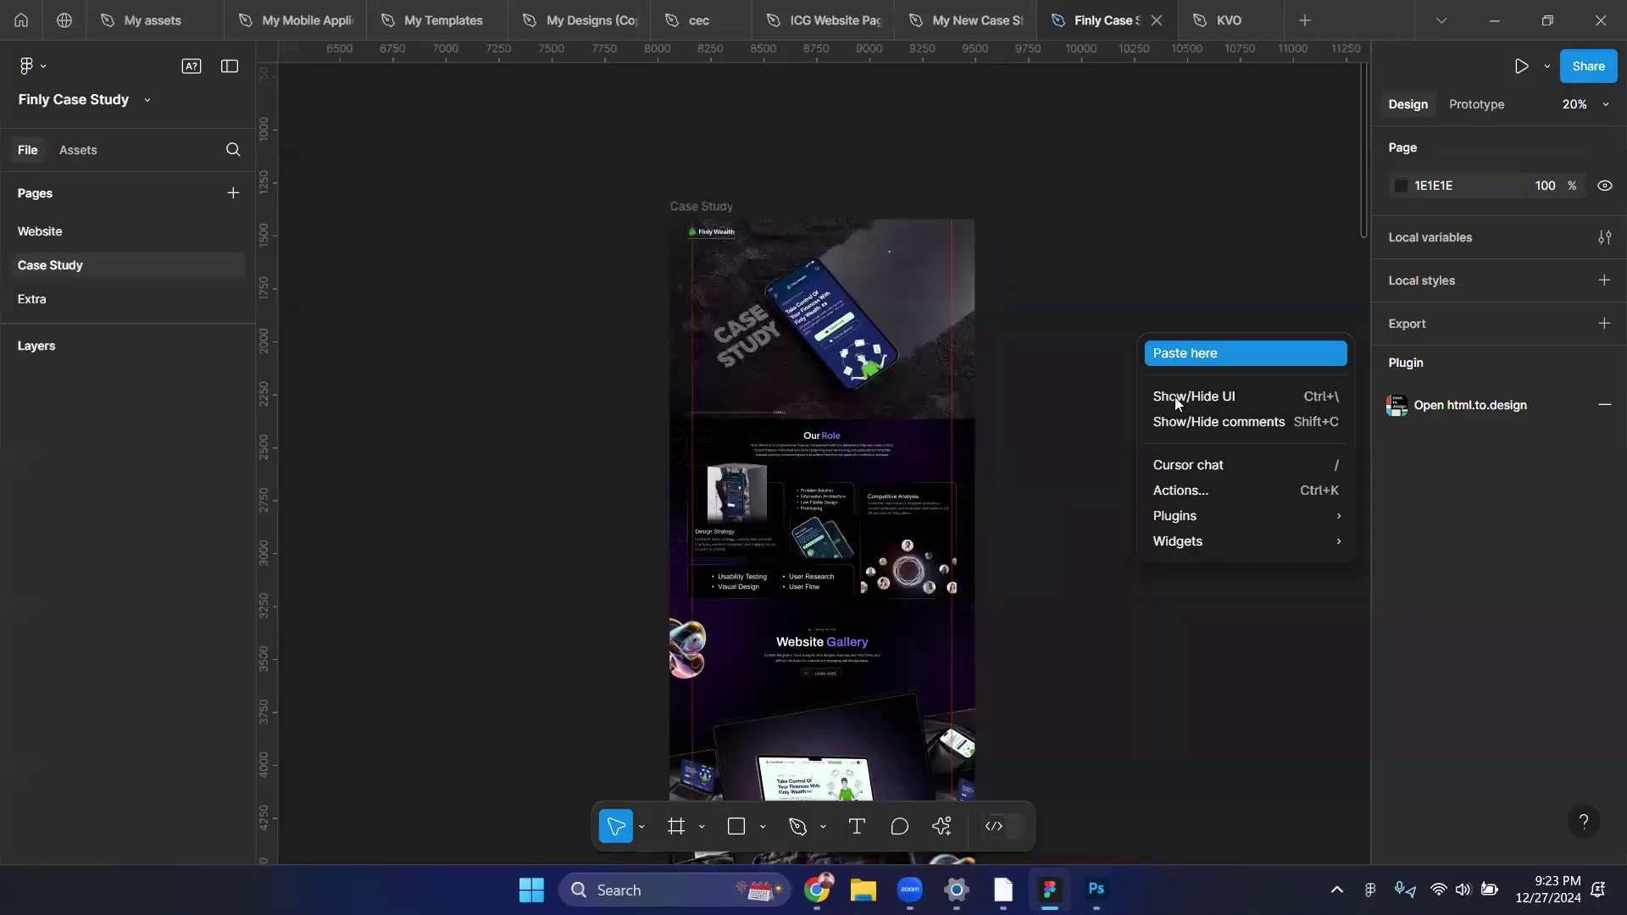
left_click(1174, 397)
scroll(1093, 352, "up", 5)
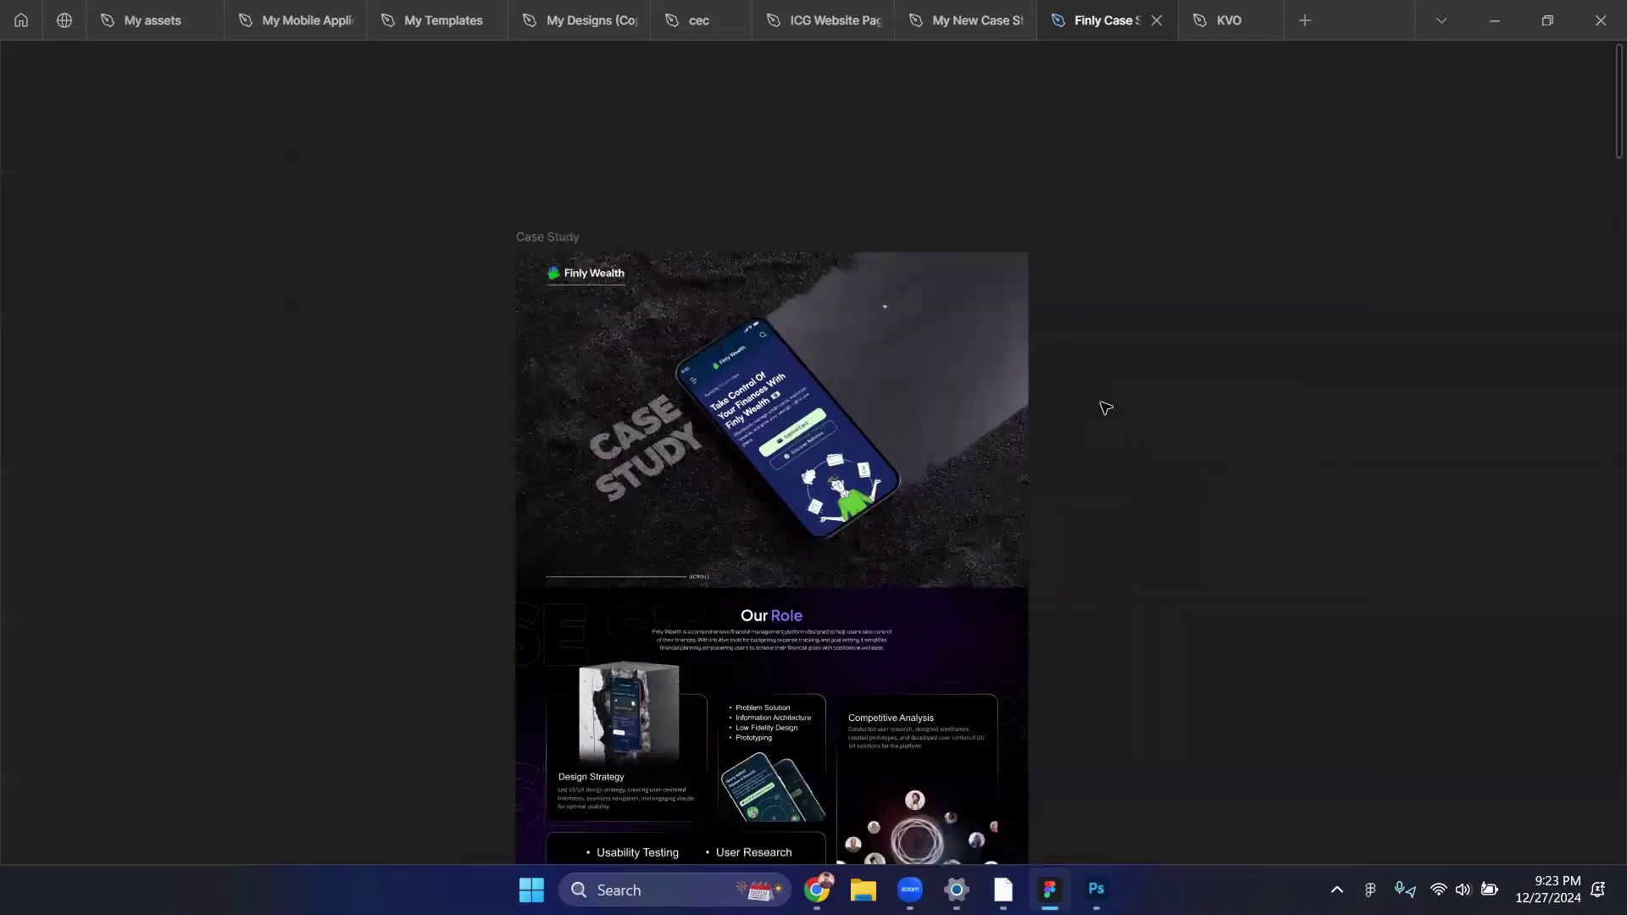
scroll(1106, 408, "up", 5)
scroll(1336, 472, "down", 2)
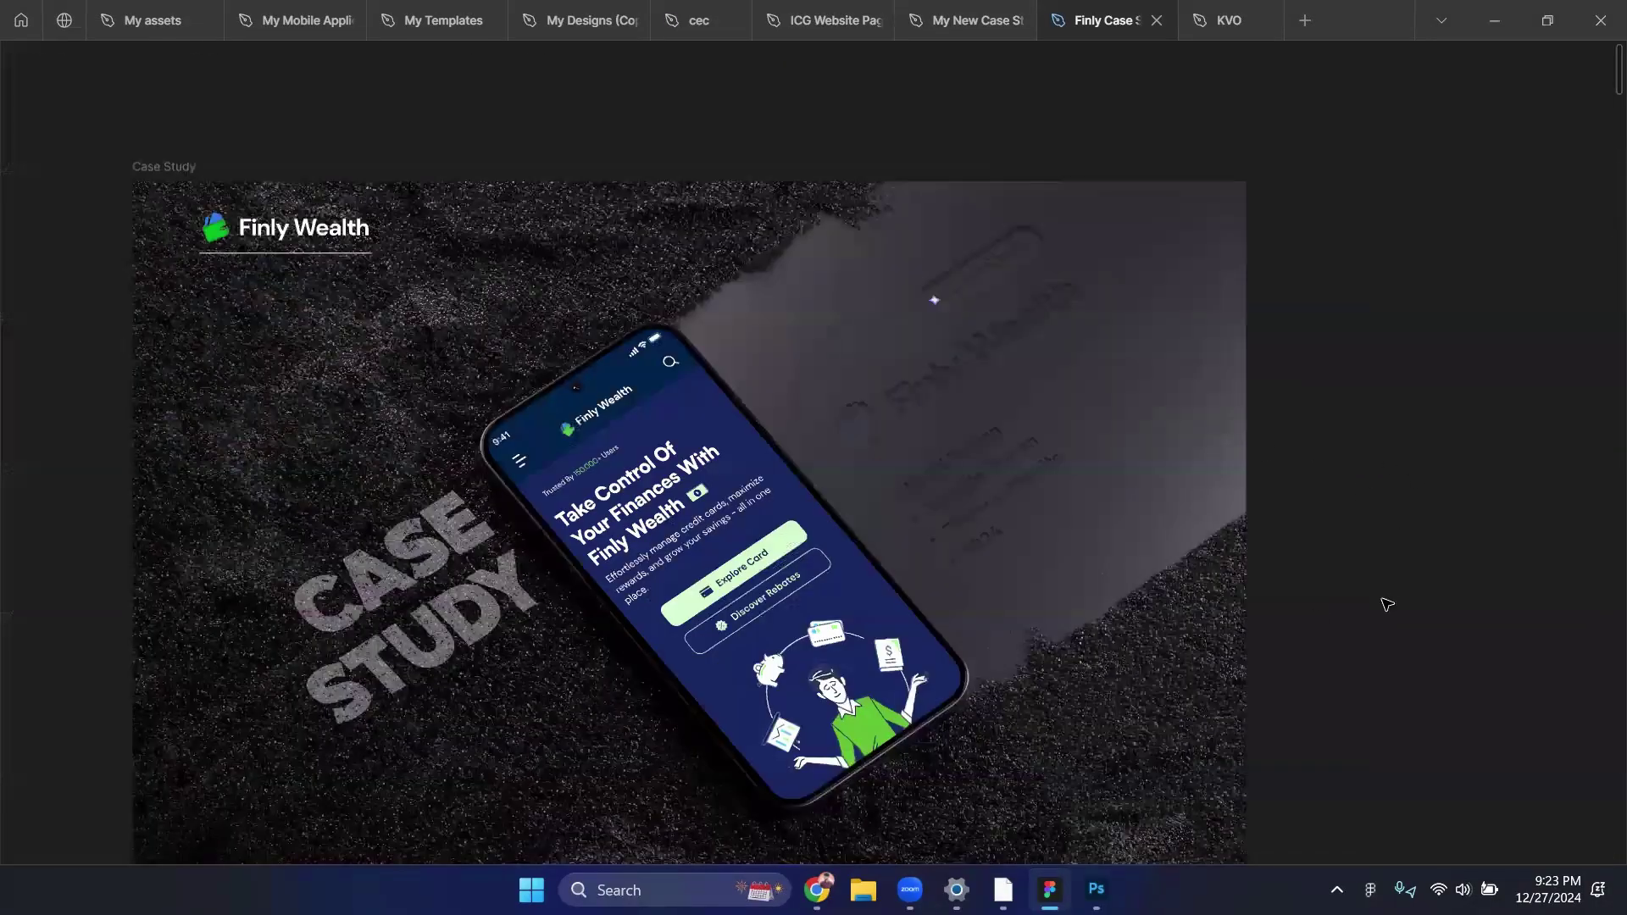
scroll(1401, 585, "down", 2)
scroll(1409, 610, "down", 1)
scroll(1389, 525, "down", 1)
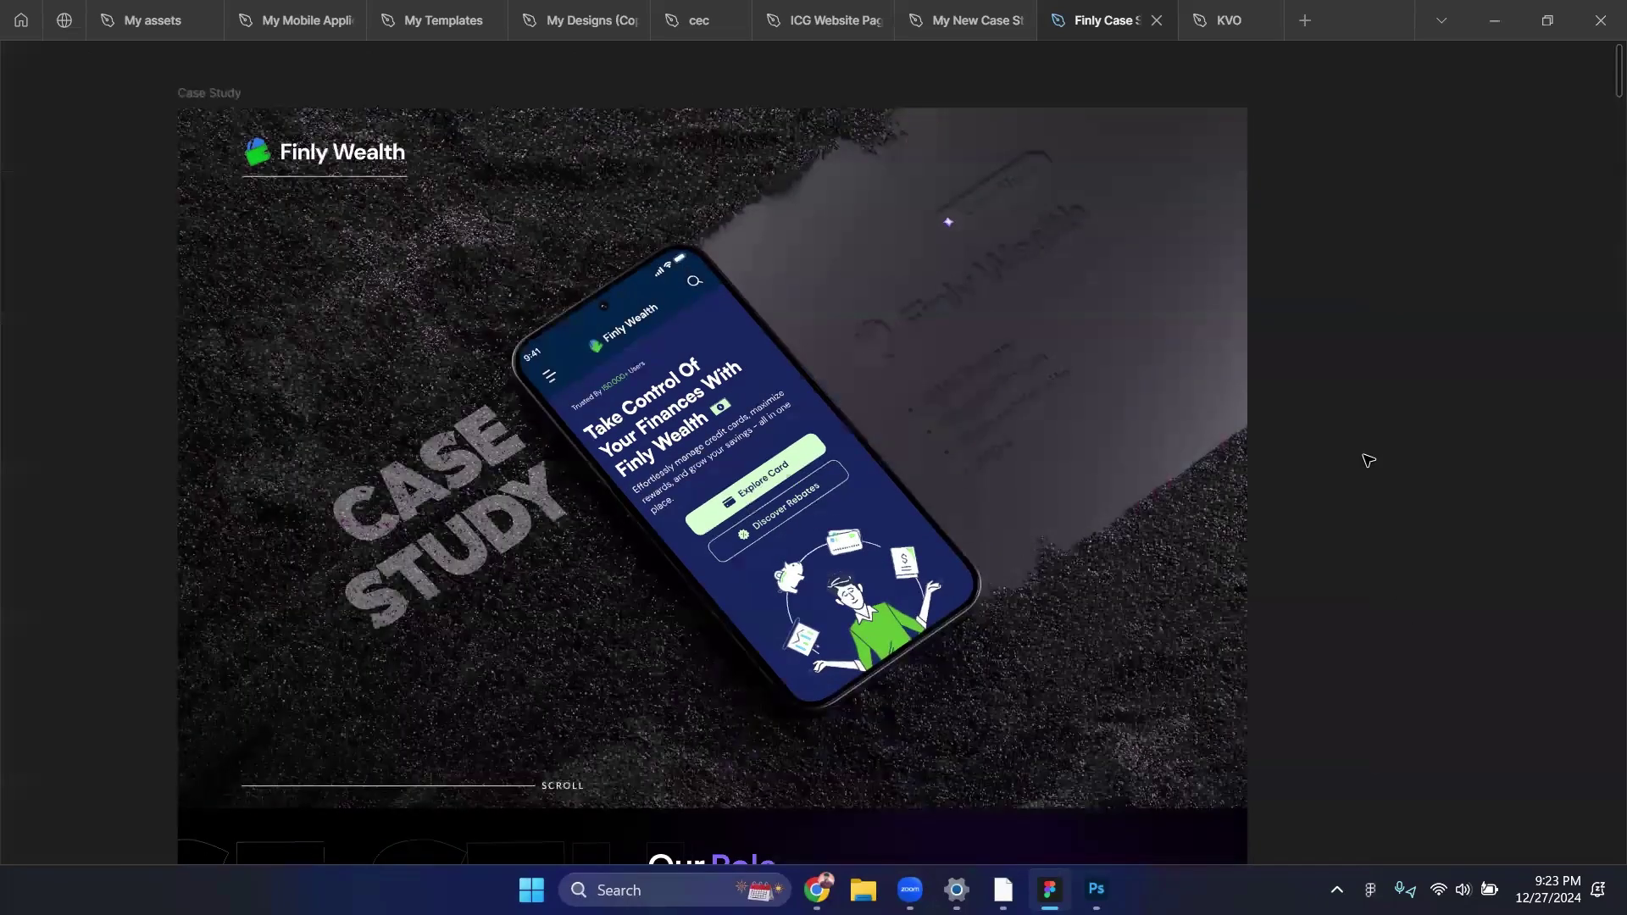
key("ctrl+backslash")
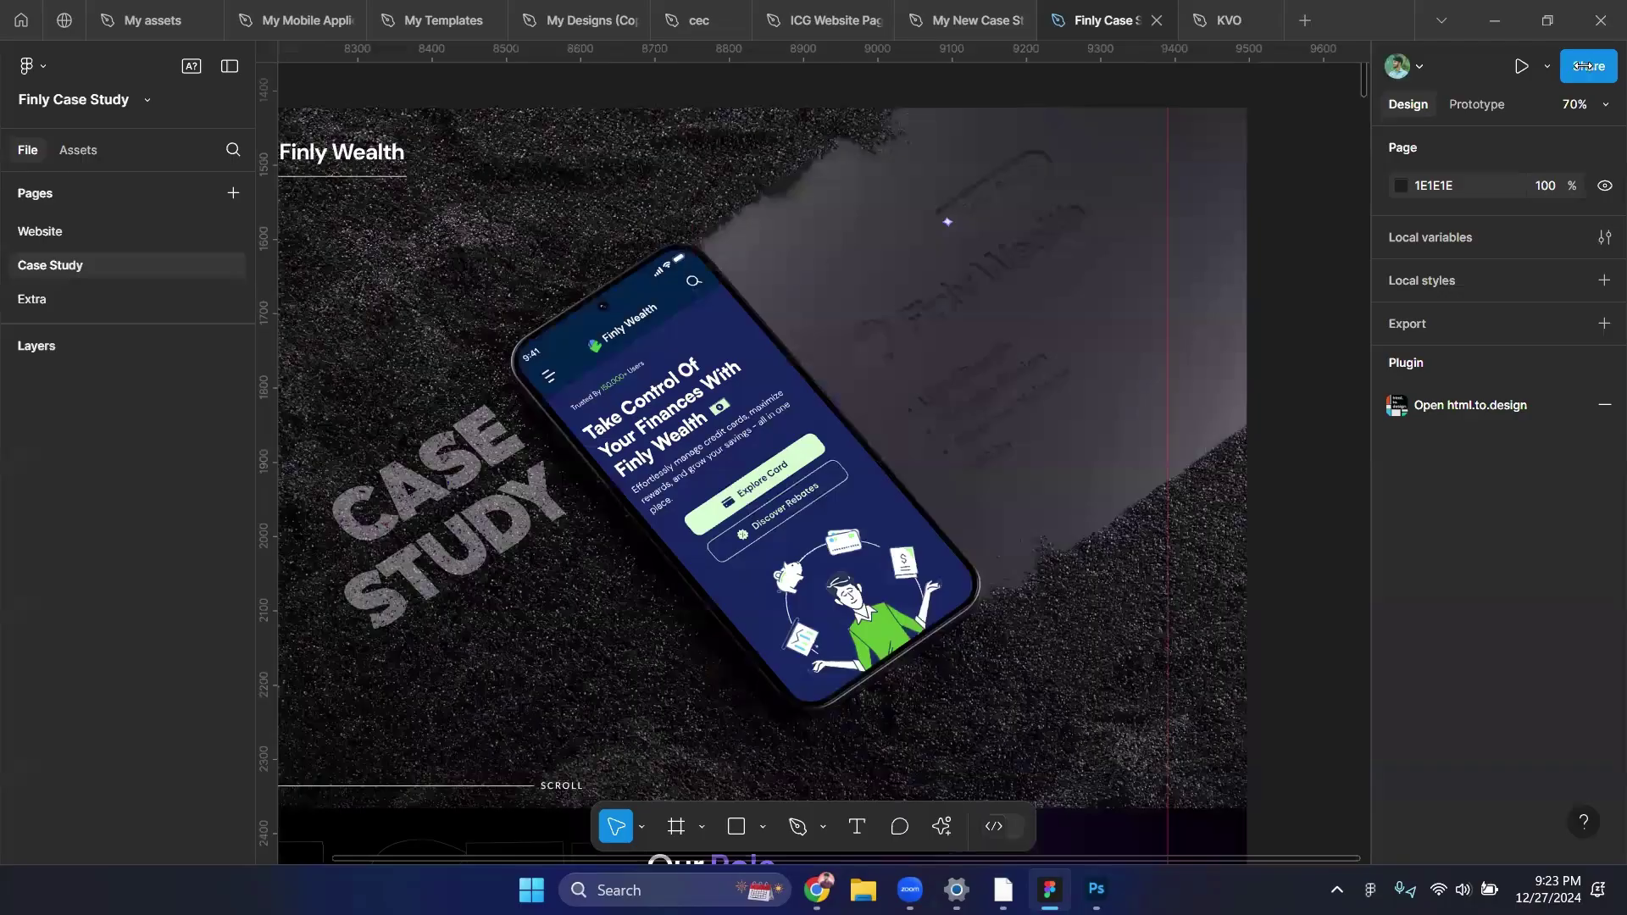
Review the list of collaborators in the Finly Case Study file's sharing settings and close the dialog.
left_click(1581, 65)
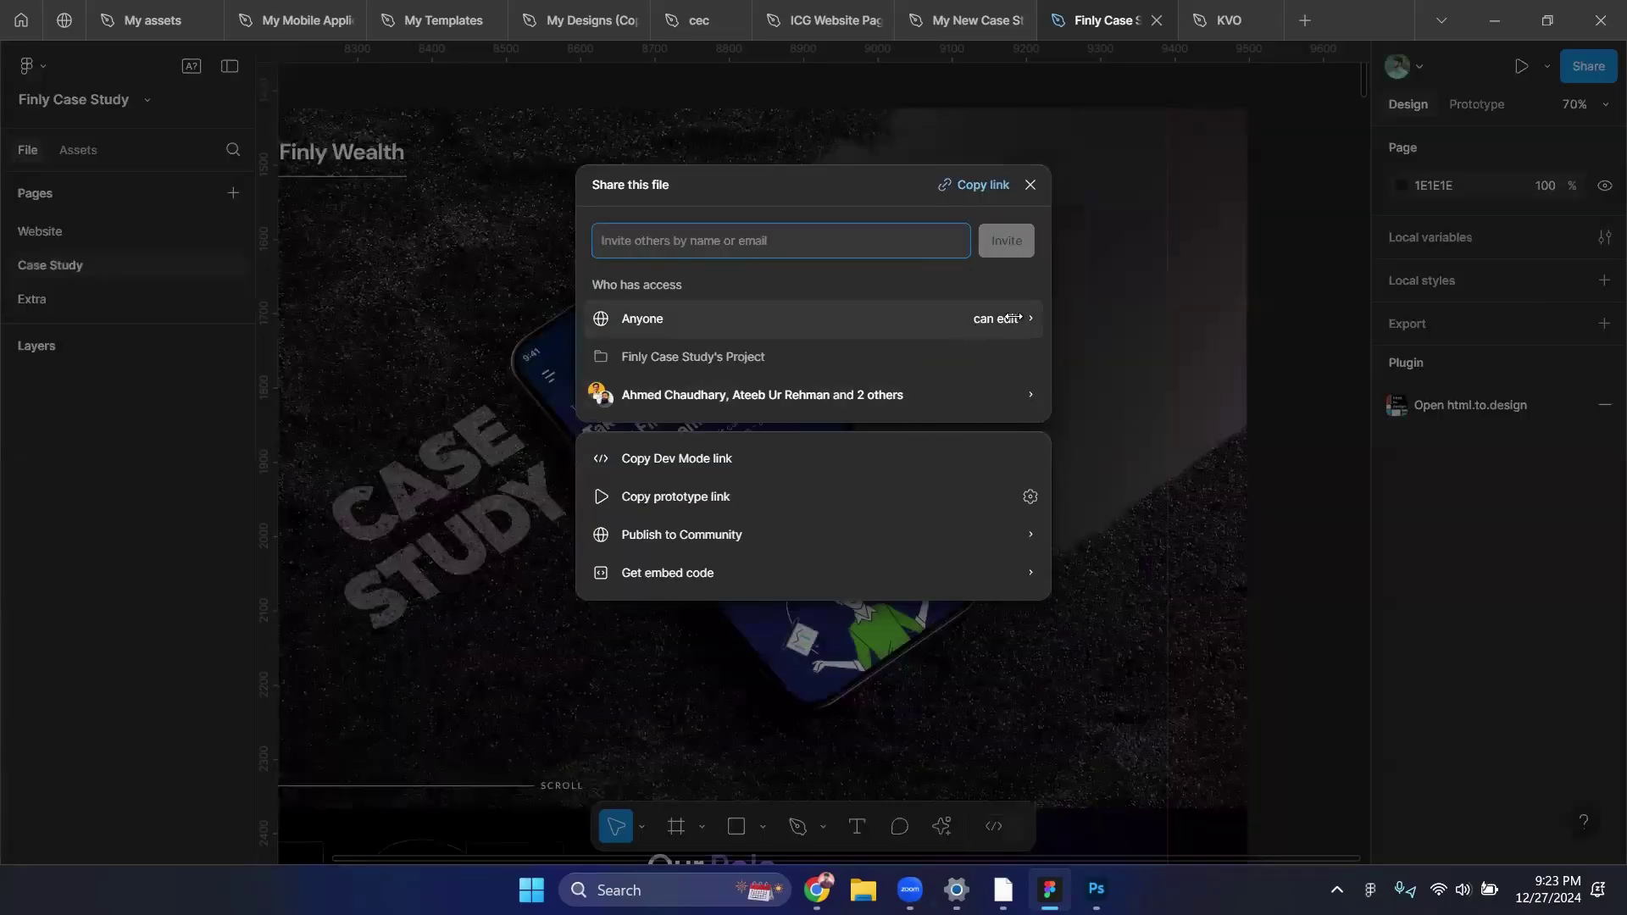
left_click(919, 397)
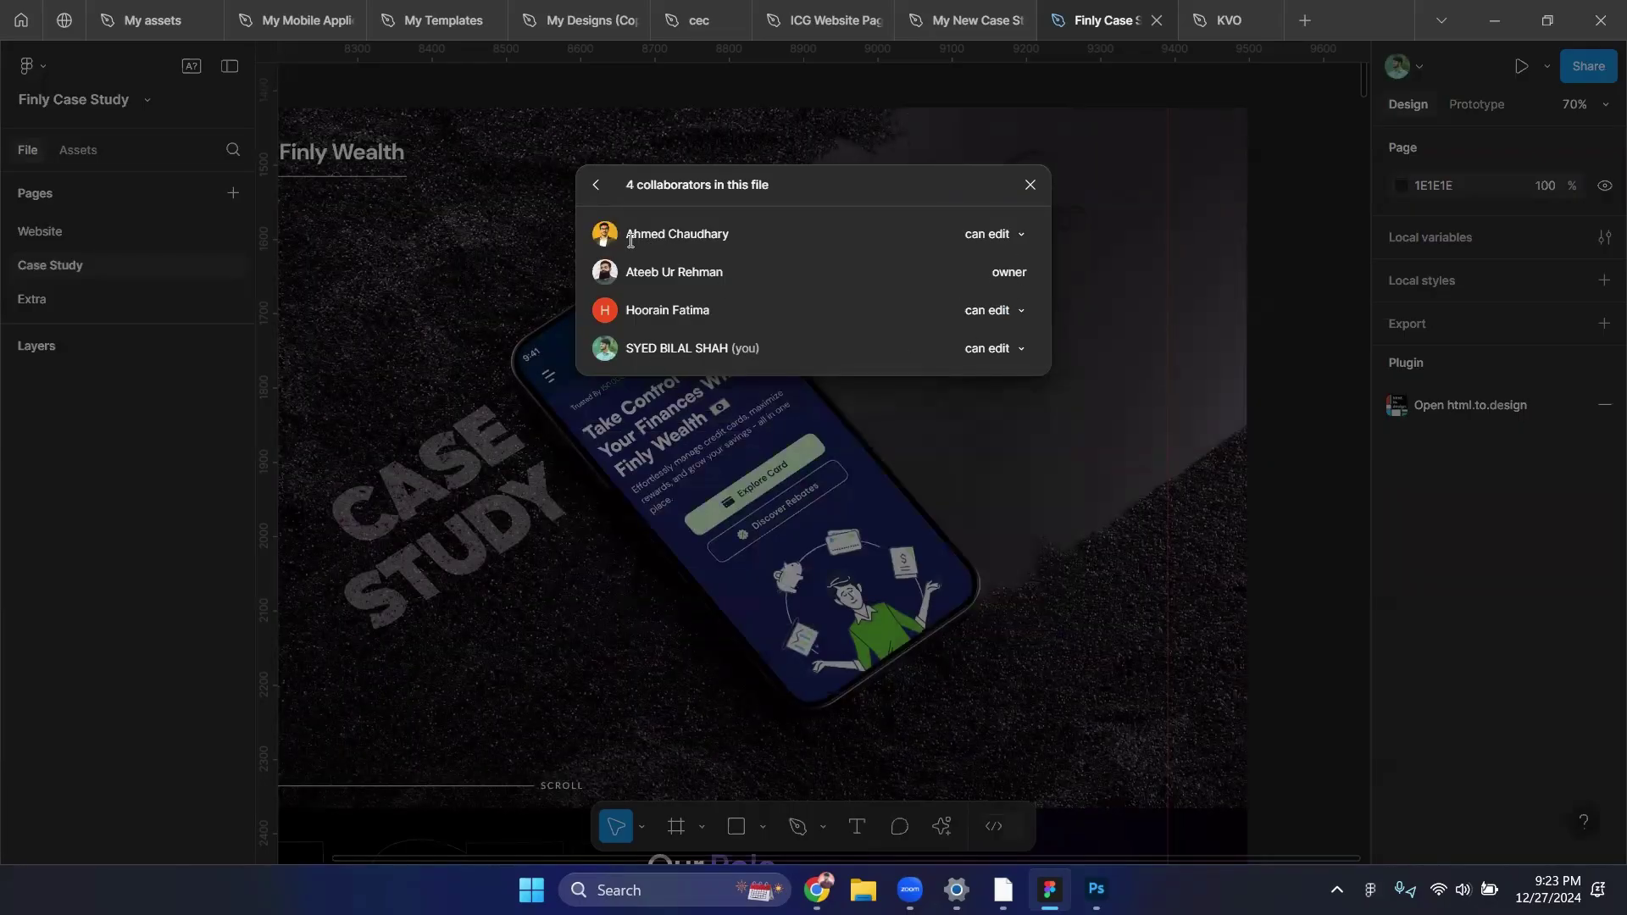
left_click_drag(627, 235, 732, 242)
left_click_drag(627, 274, 730, 276)
left_click_drag(632, 313, 715, 307)
left_click(1030, 186)
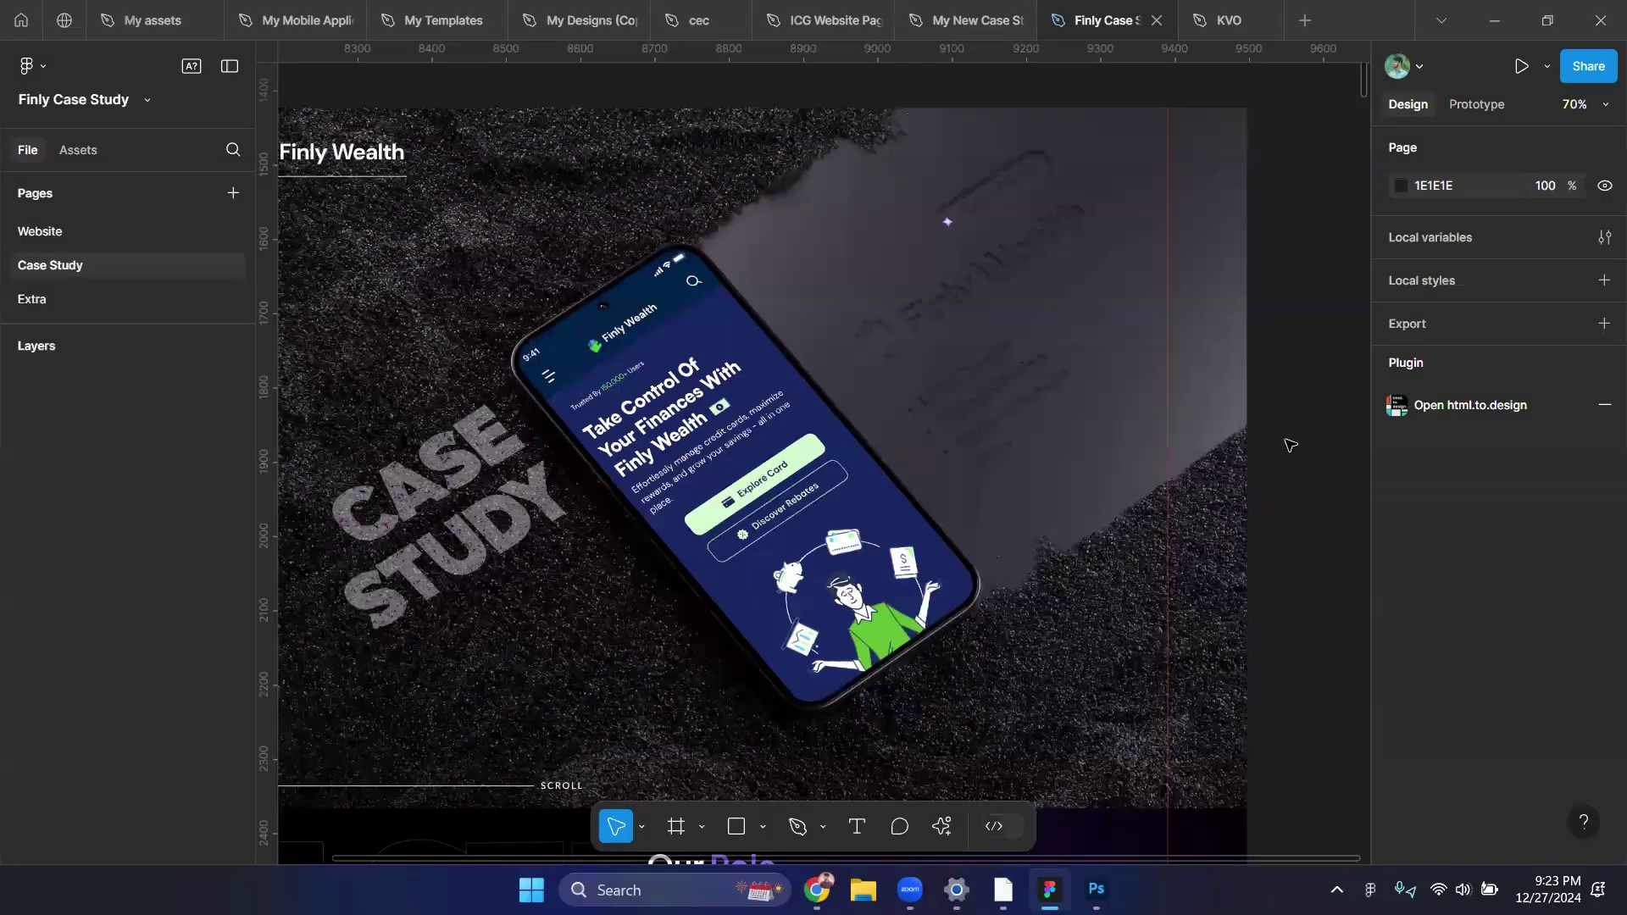
Examine the Case Study frame from the hero section through Our Role and Website Gallery down to Category, Duration and Process.
scroll(1288, 445, "down", 5)
scroll(1235, 480, "up", 2)
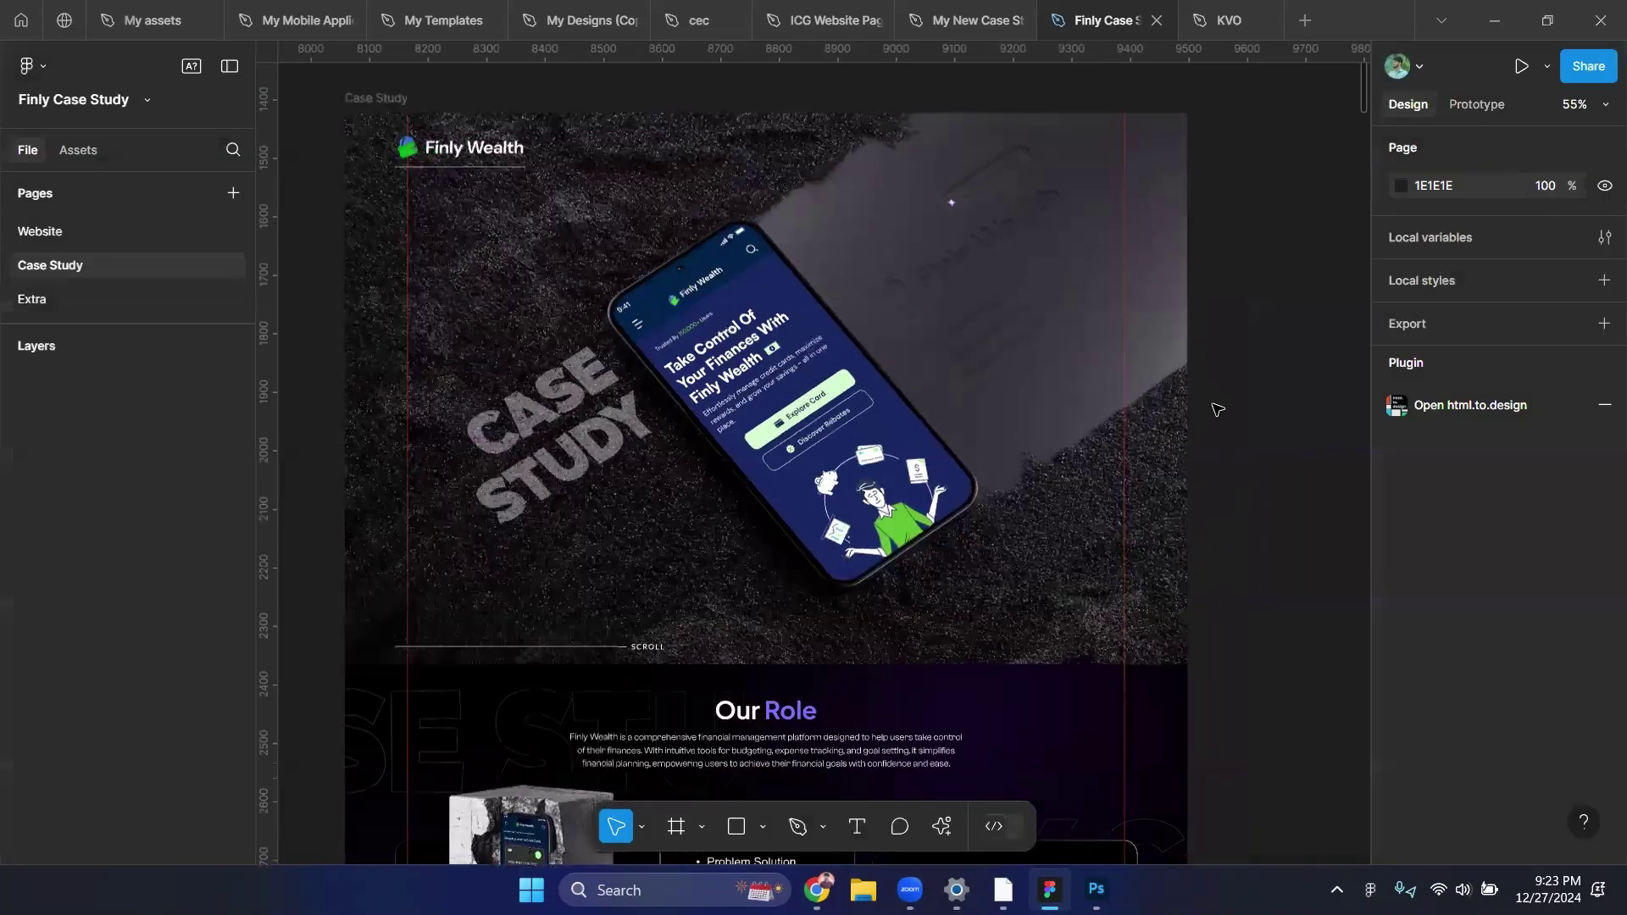
scroll(1225, 410, "down", 4)
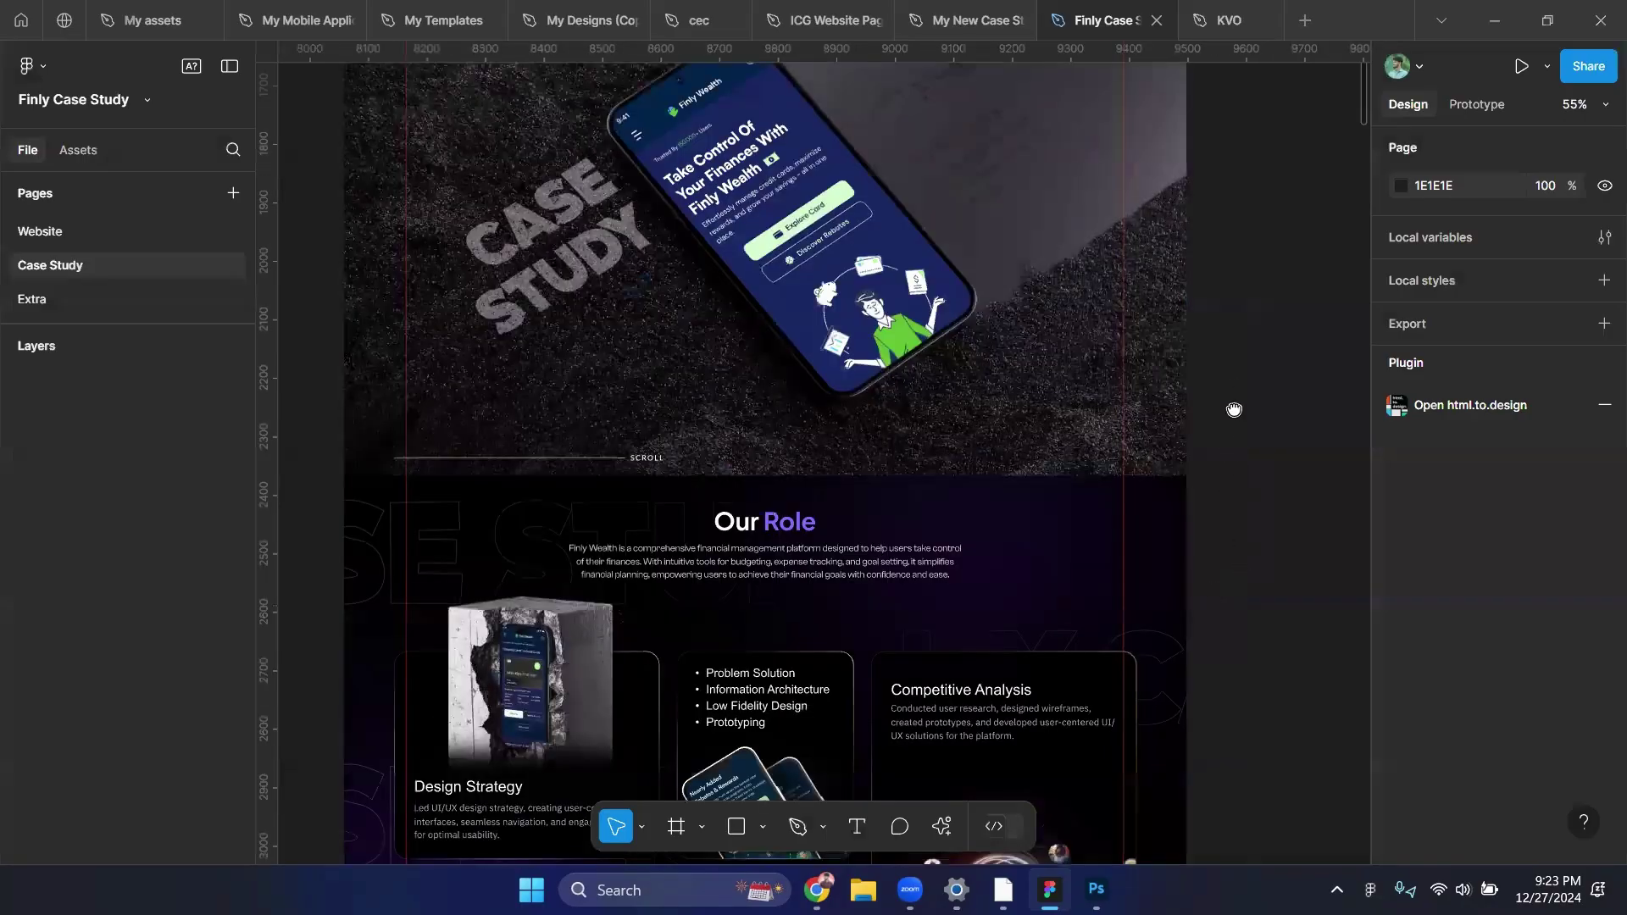
scroll(1234, 474, "down", 4)
scroll(1228, 530, "down", 1)
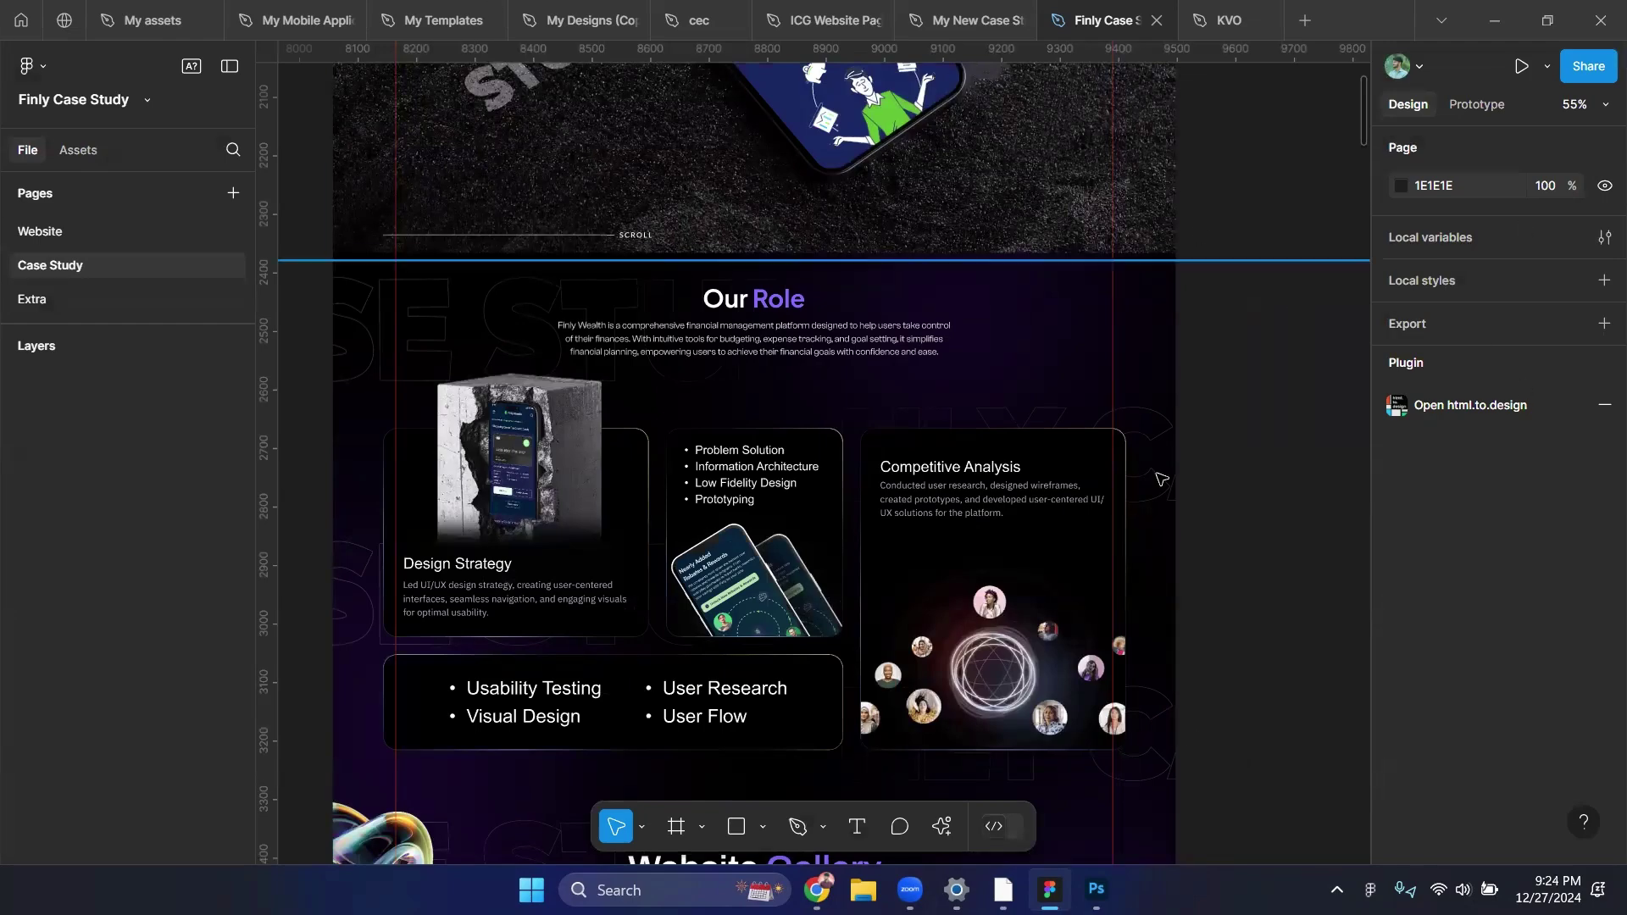
scroll(1162, 479, "down", 3)
scroll(1195, 538, "down", 3)
scroll(1217, 454, "up", 2)
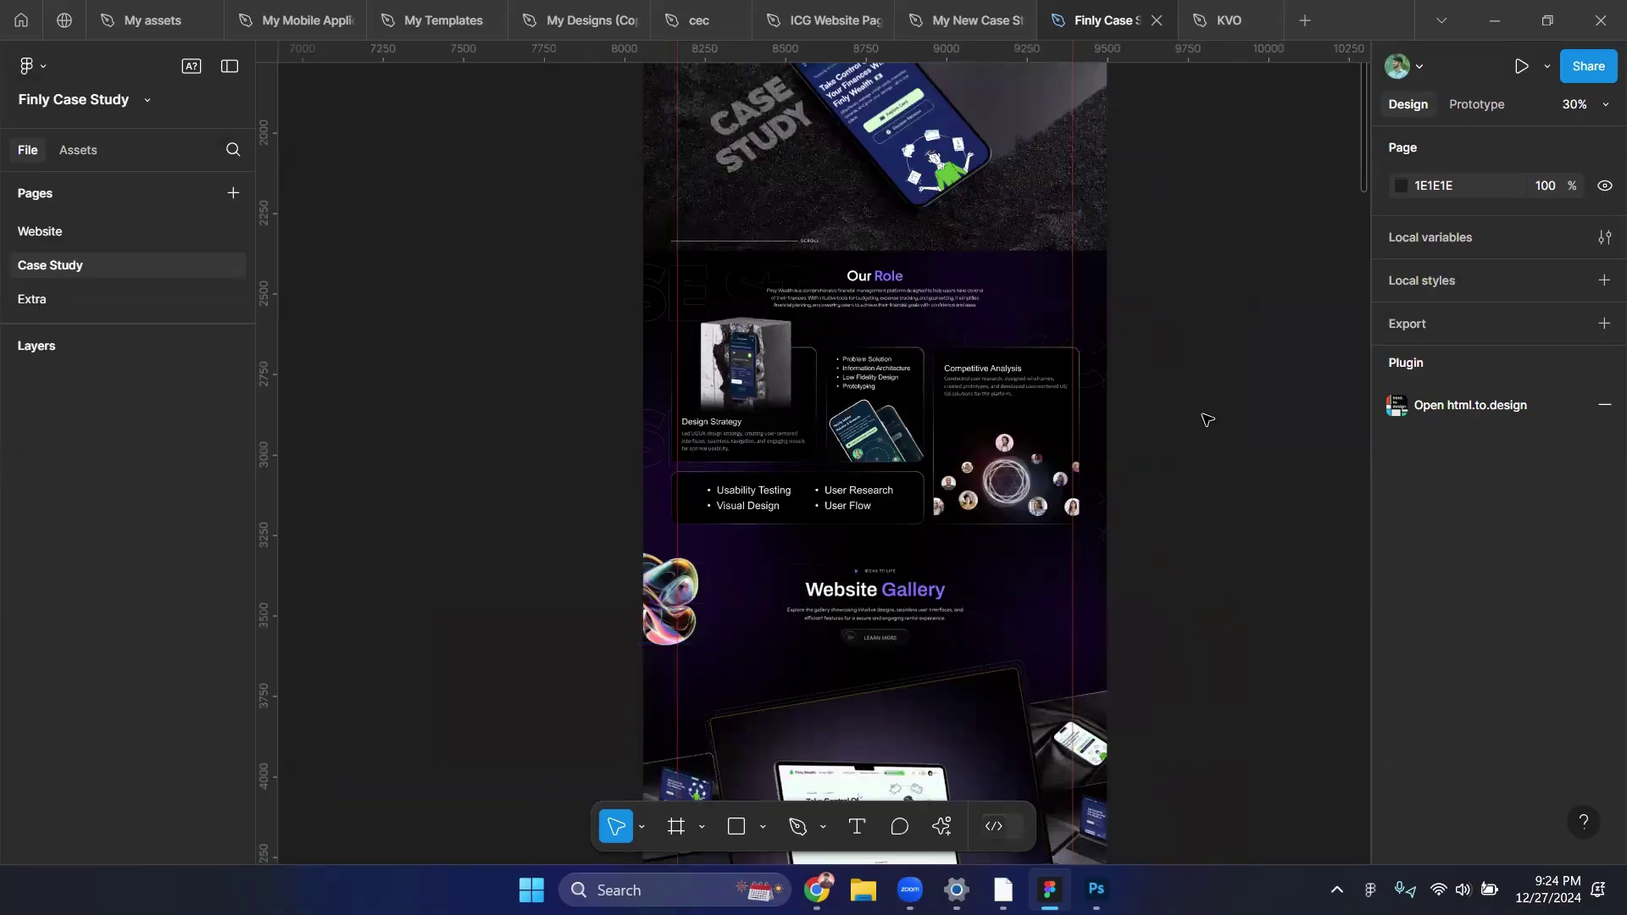
scroll(1137, 497, "down", 3)
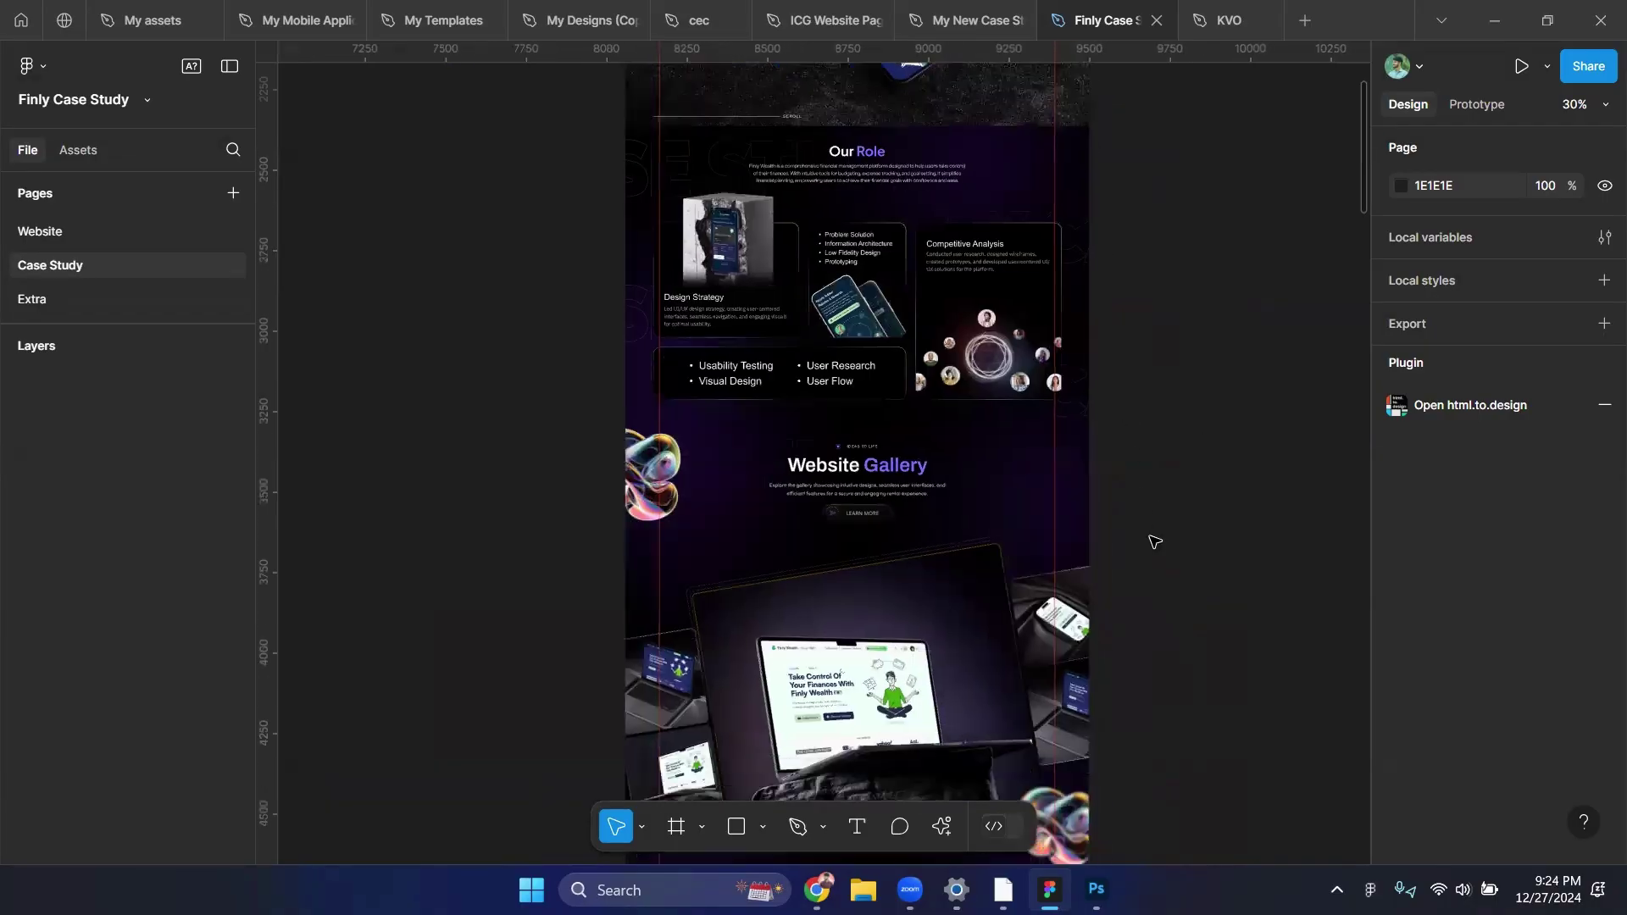
scroll(1203, 563, "down", 2)
scroll(1169, 555, "right", 2)
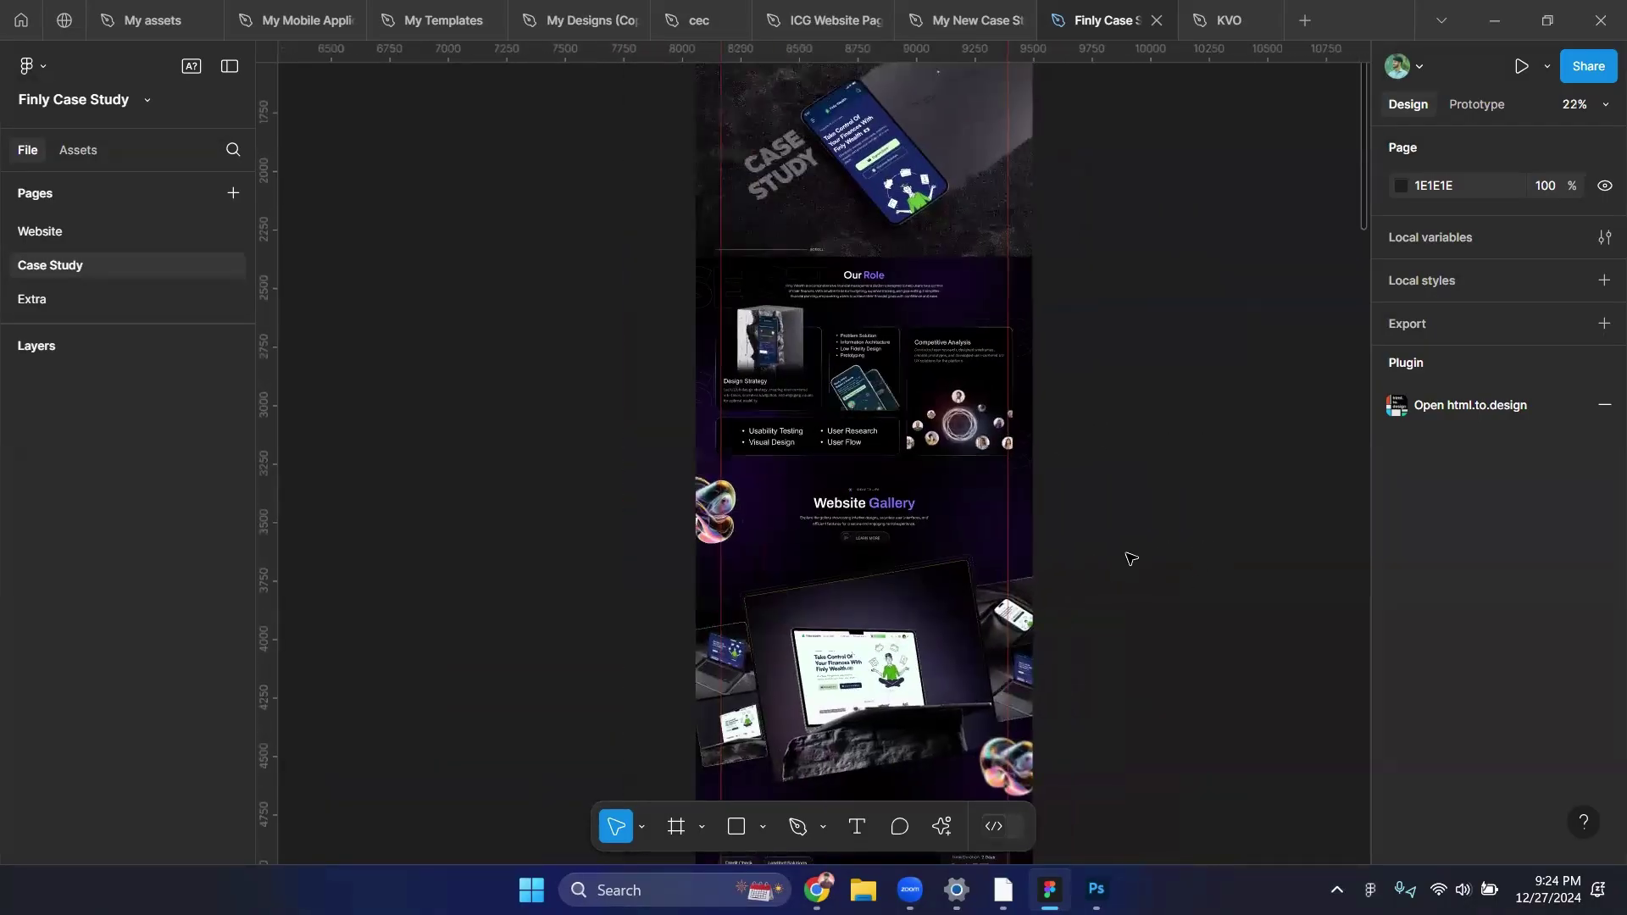
scroll(1102, 553, "right", 1)
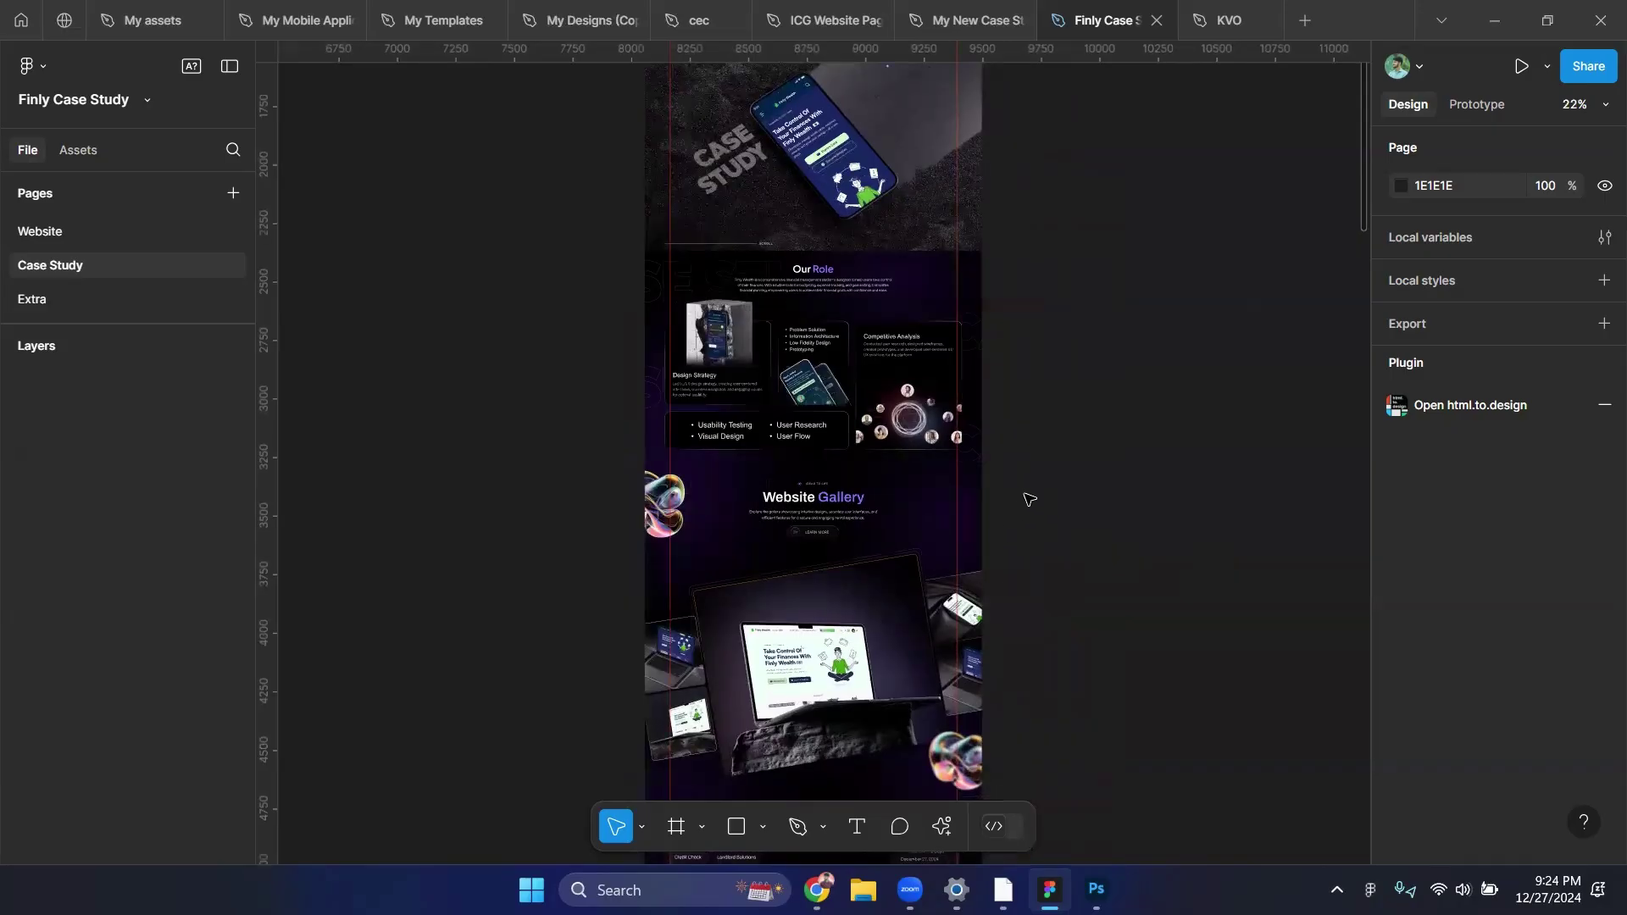
scroll(1046, 490, "up", 1)
scroll(1045, 490, "left", 1)
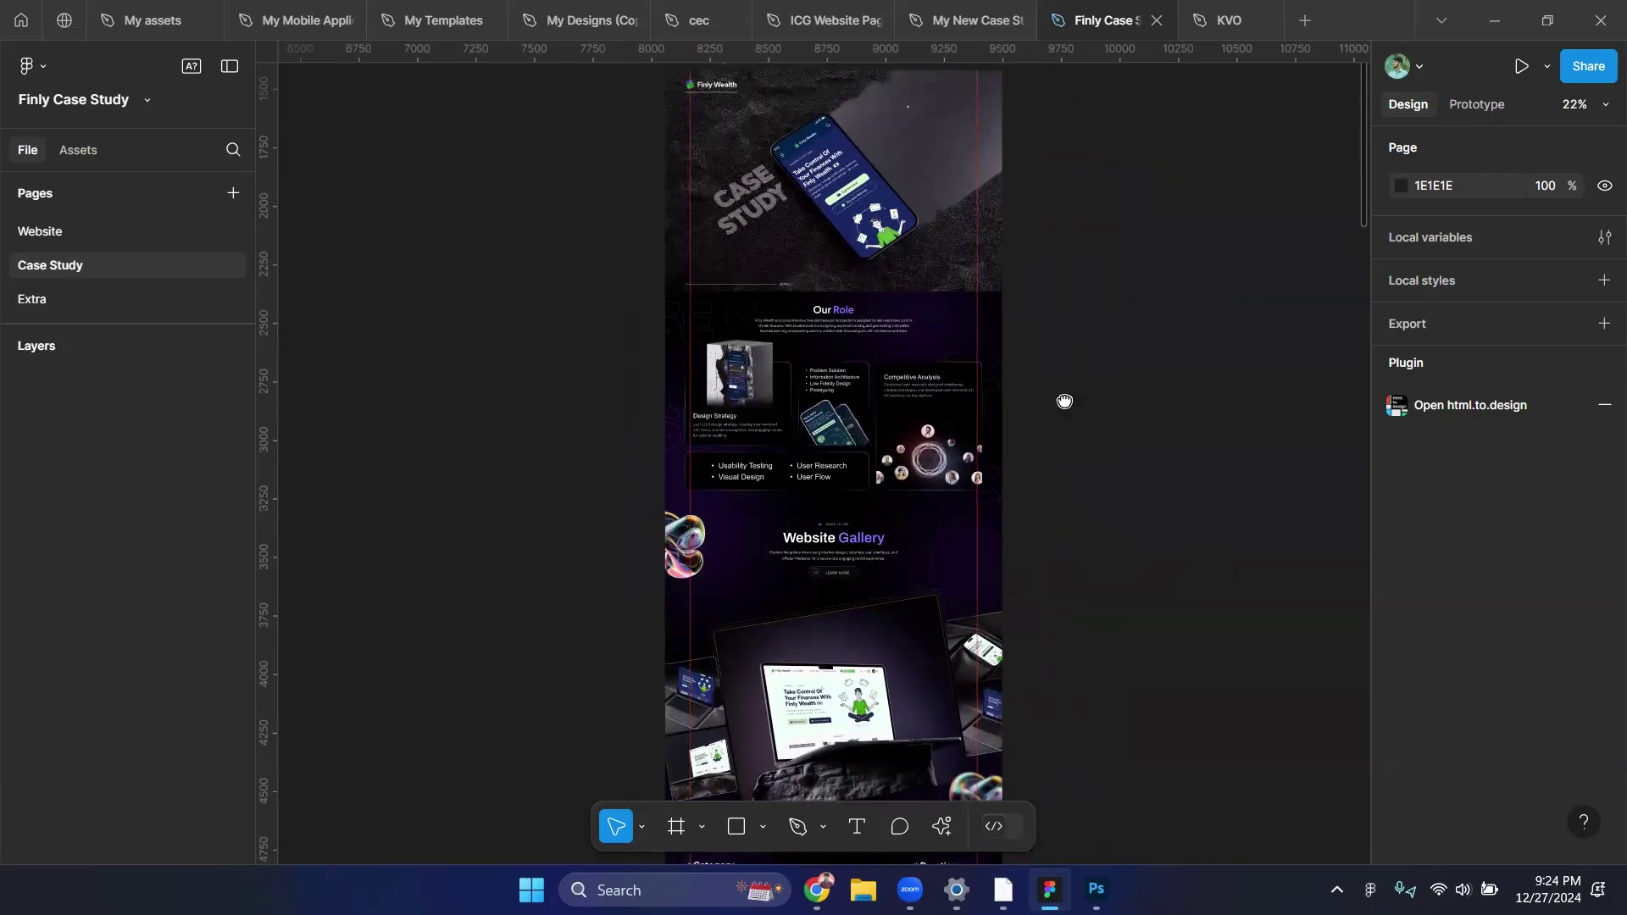
scroll(1065, 401, "down", 4)
scroll(1065, 401, "left", 1)
scroll(1081, 371, "down", 1)
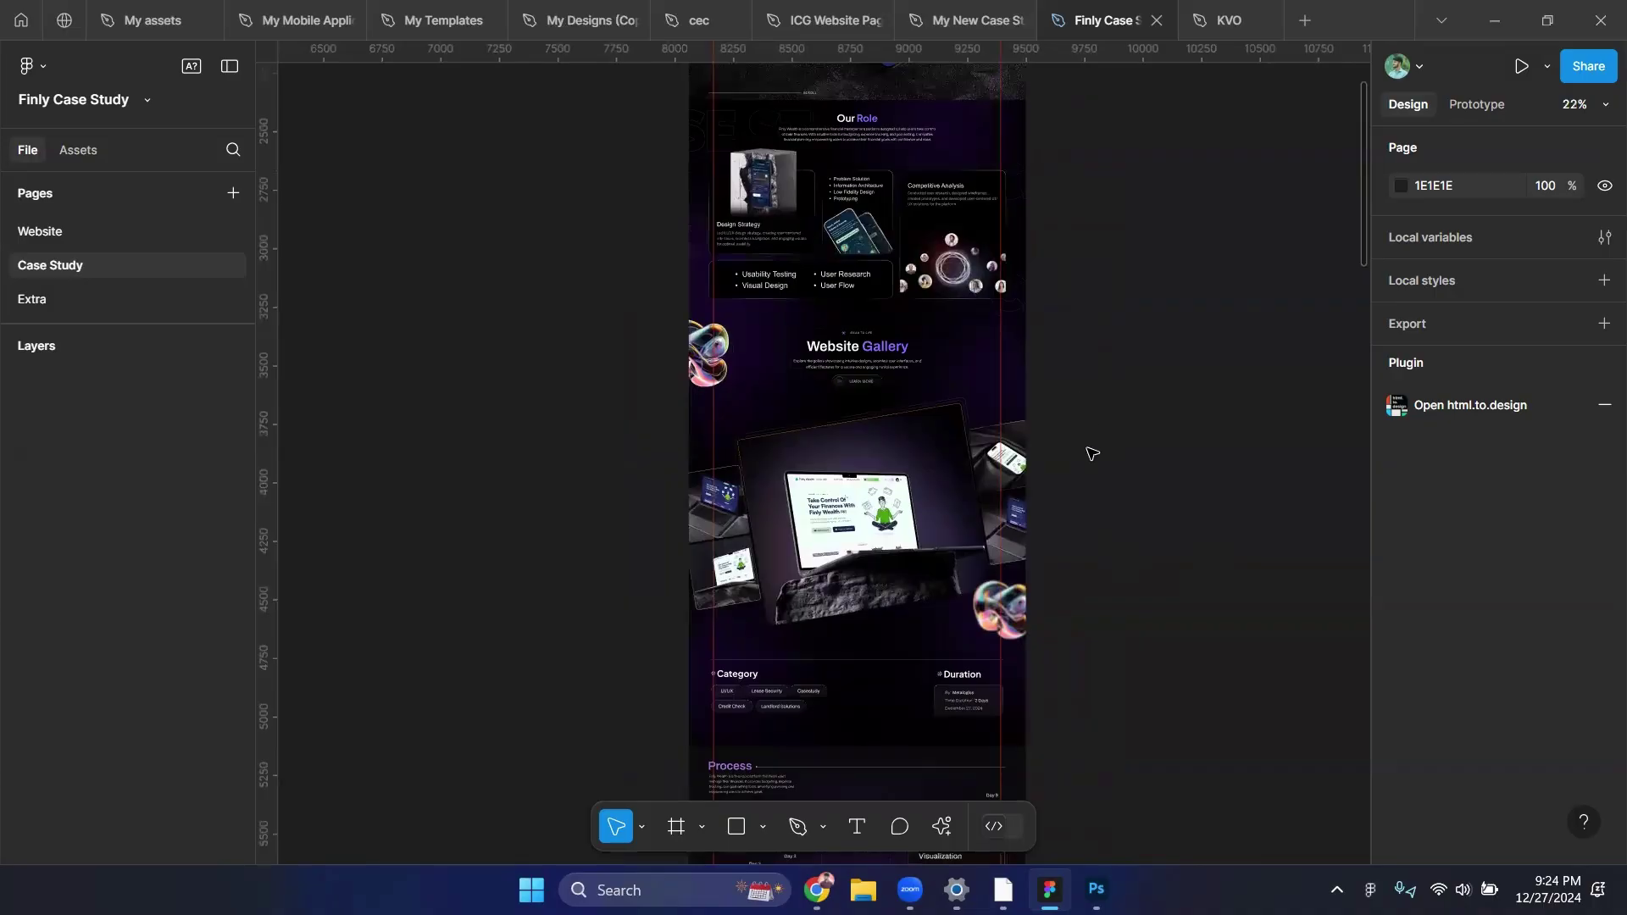
Switch to the Graphic Design Tools PDF in Chrome and read the Prototyping section on the Figma page.
mouse_move(1096, 890)
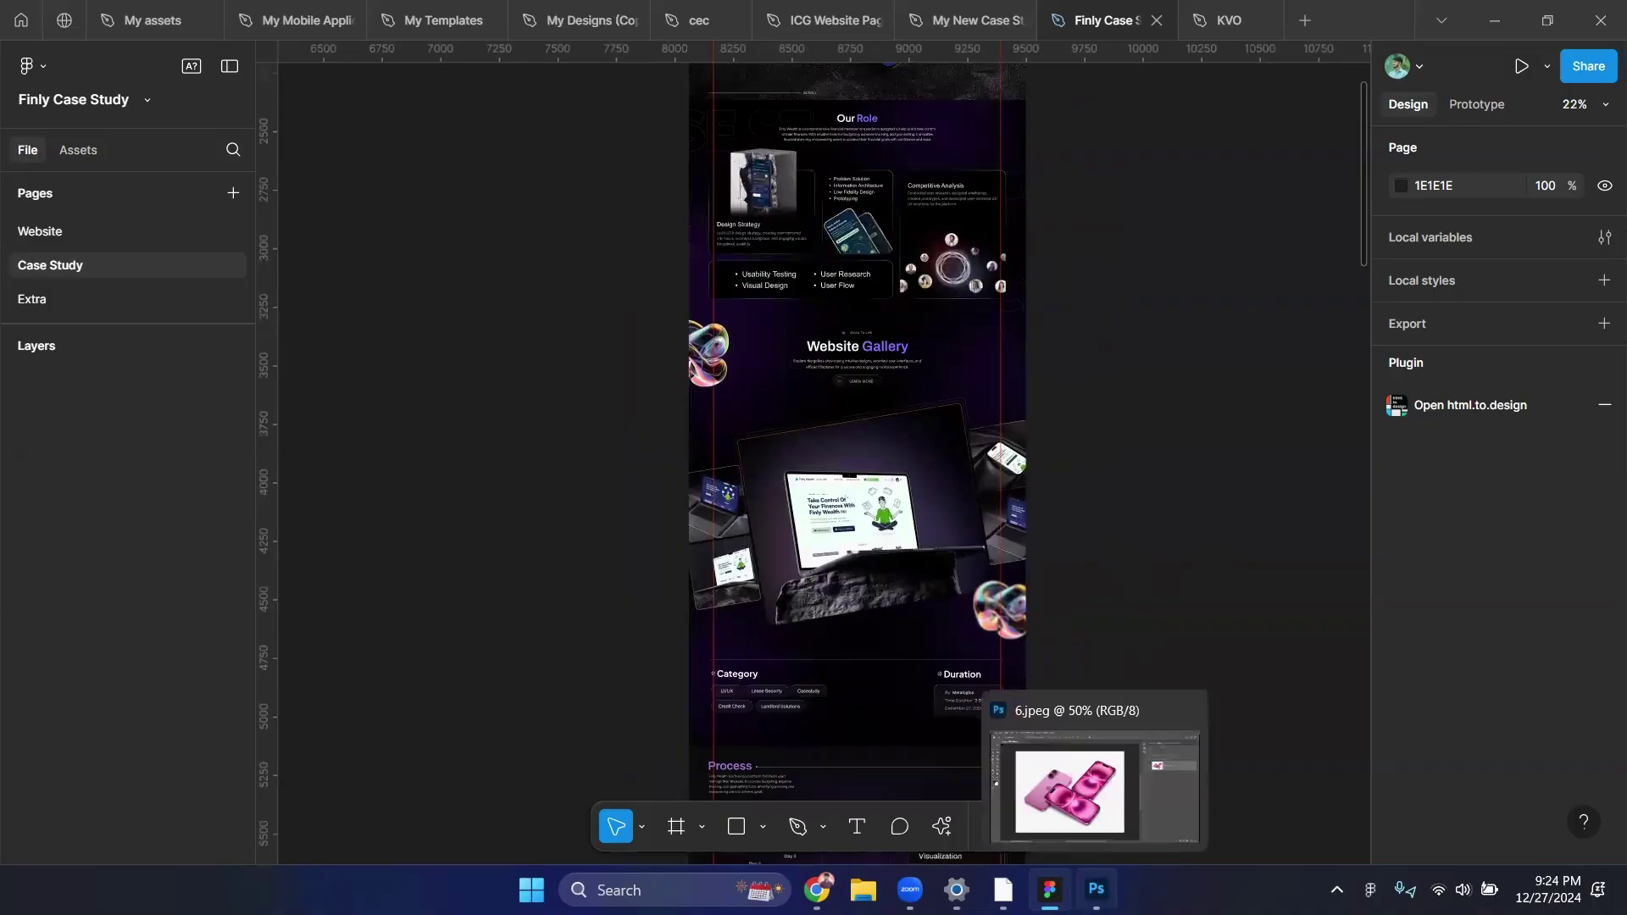
left_click(816, 889)
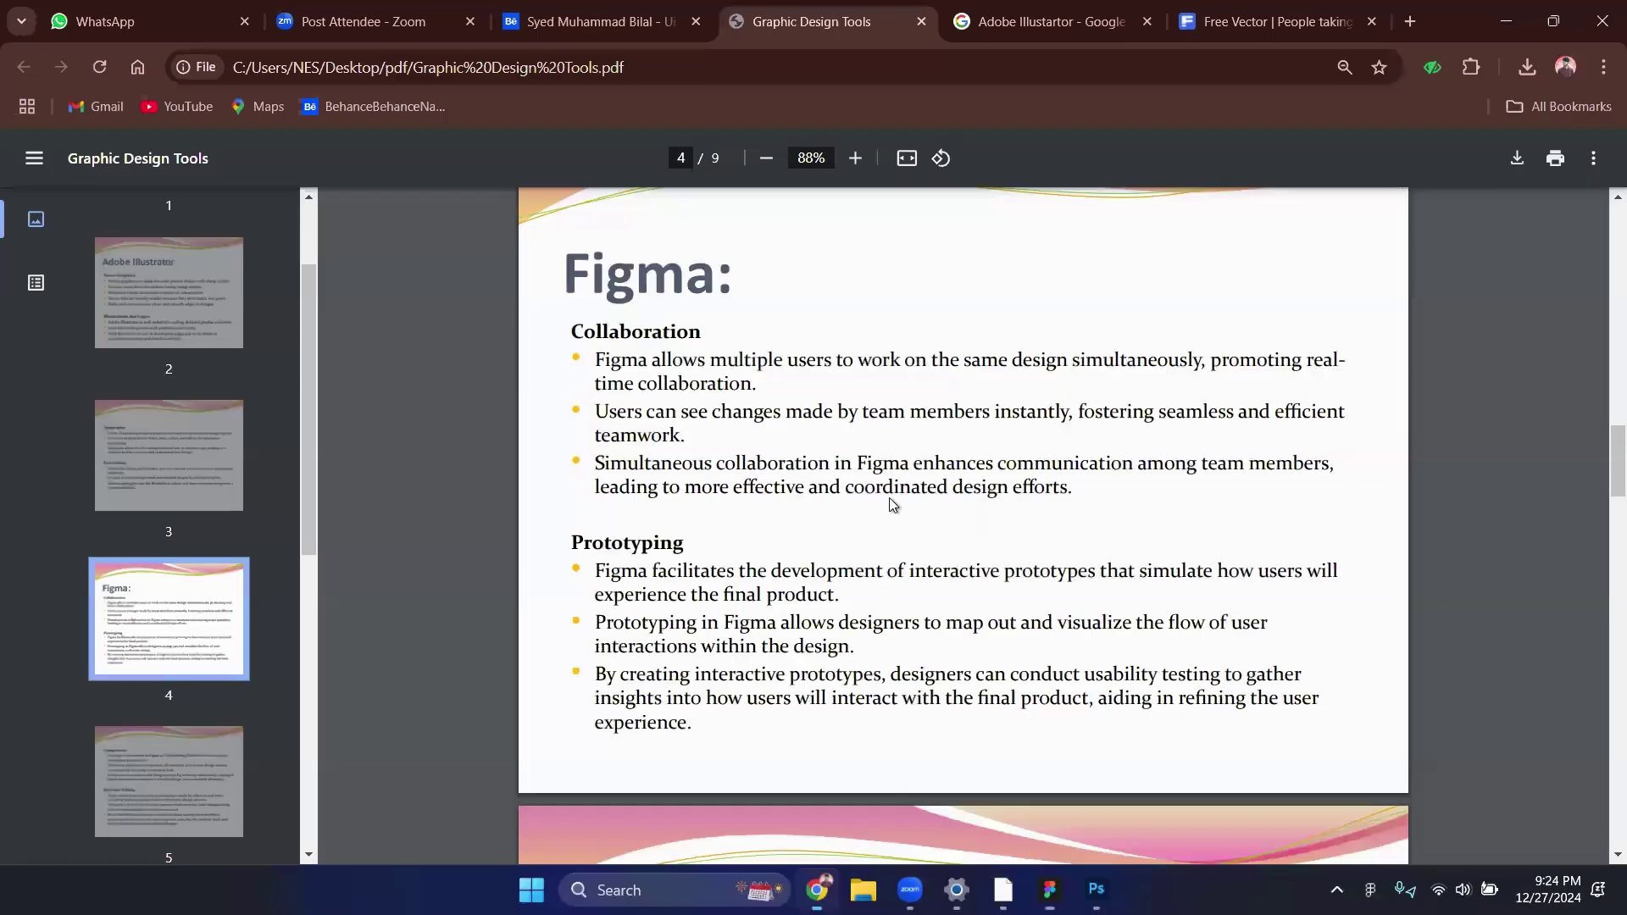
scroll(920, 638, "down", 3)
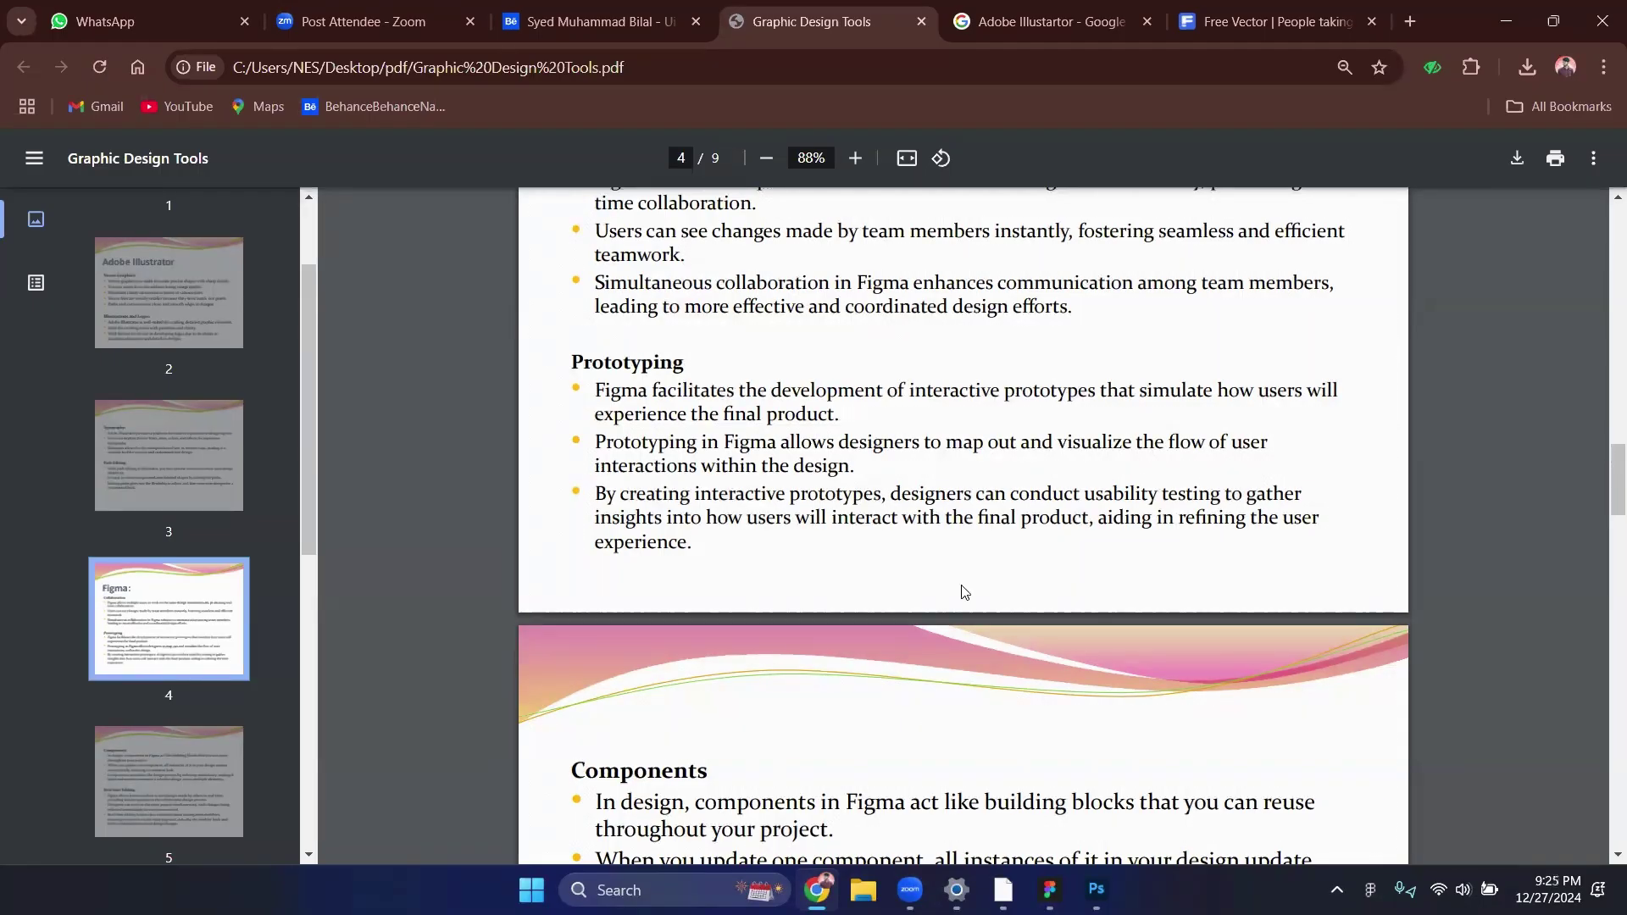
Switch to Figma and open the Dance App page in the My Mobile Applications Designs file, with its screen groups in view.
key("alt+Tab")
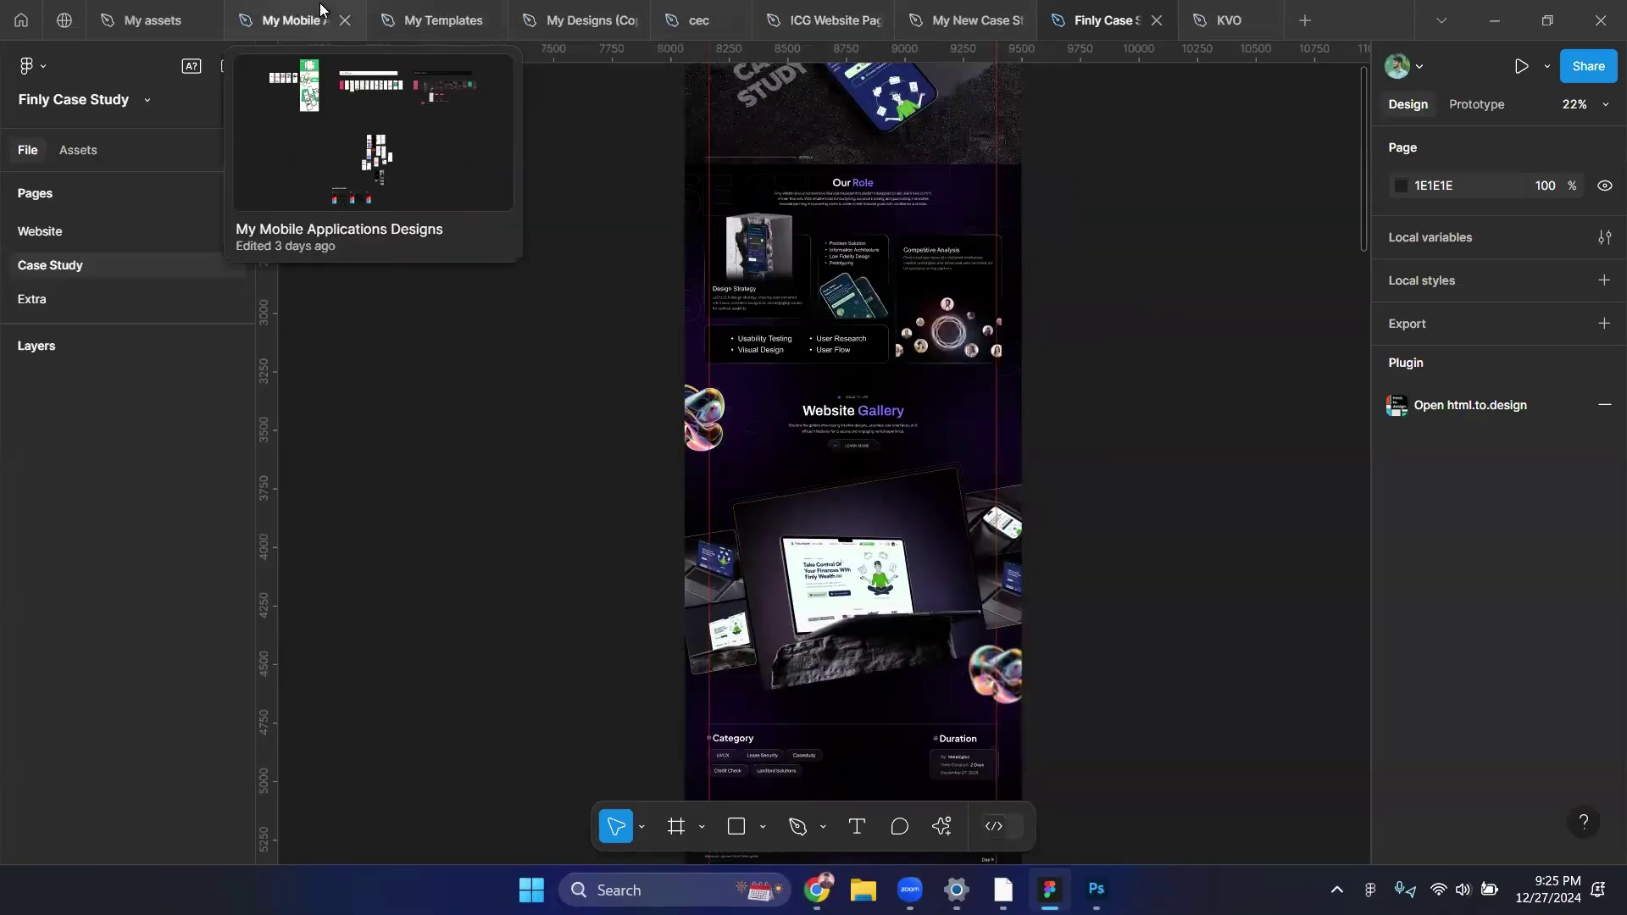
left_click(242, 16)
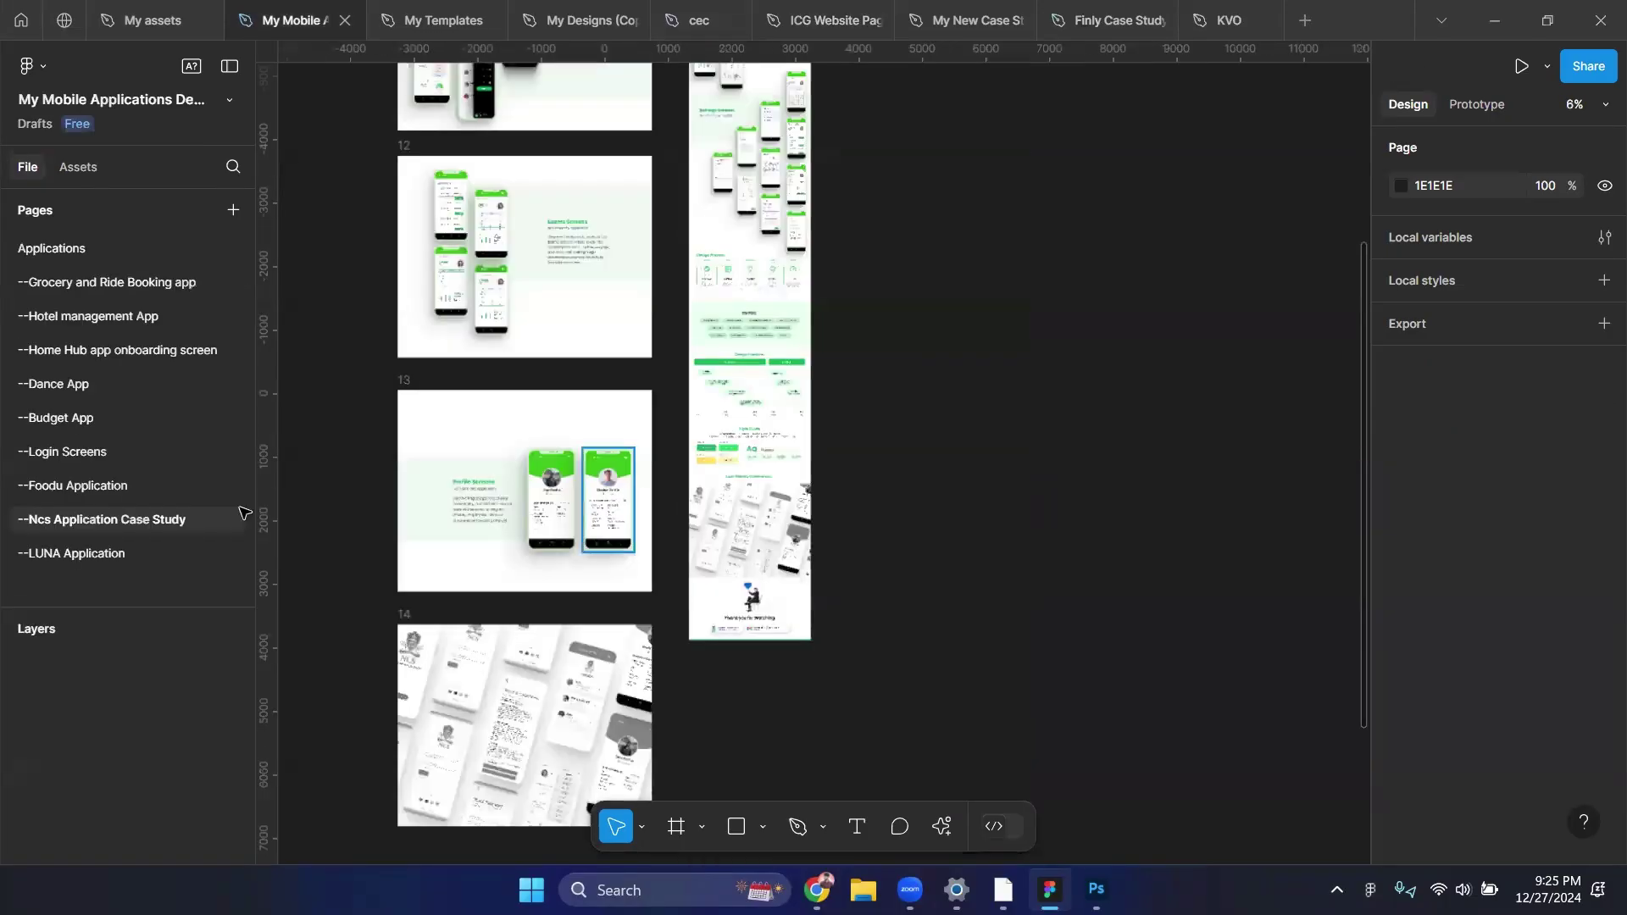
left_click(117, 381)
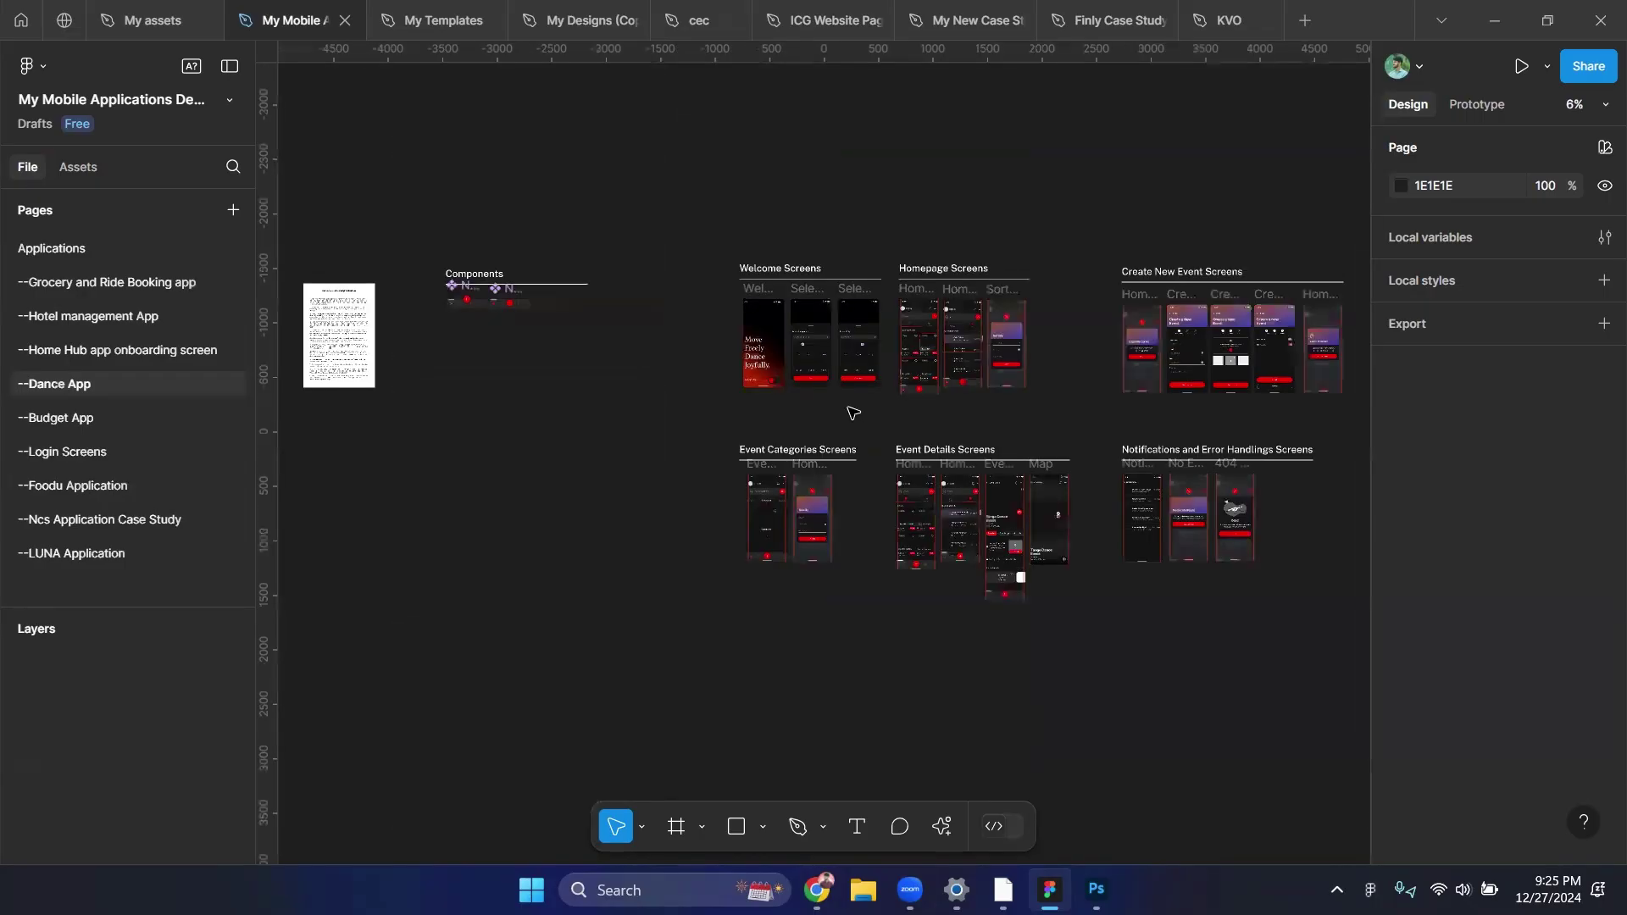
scroll(788, 449, "up", 3, "ctrl")
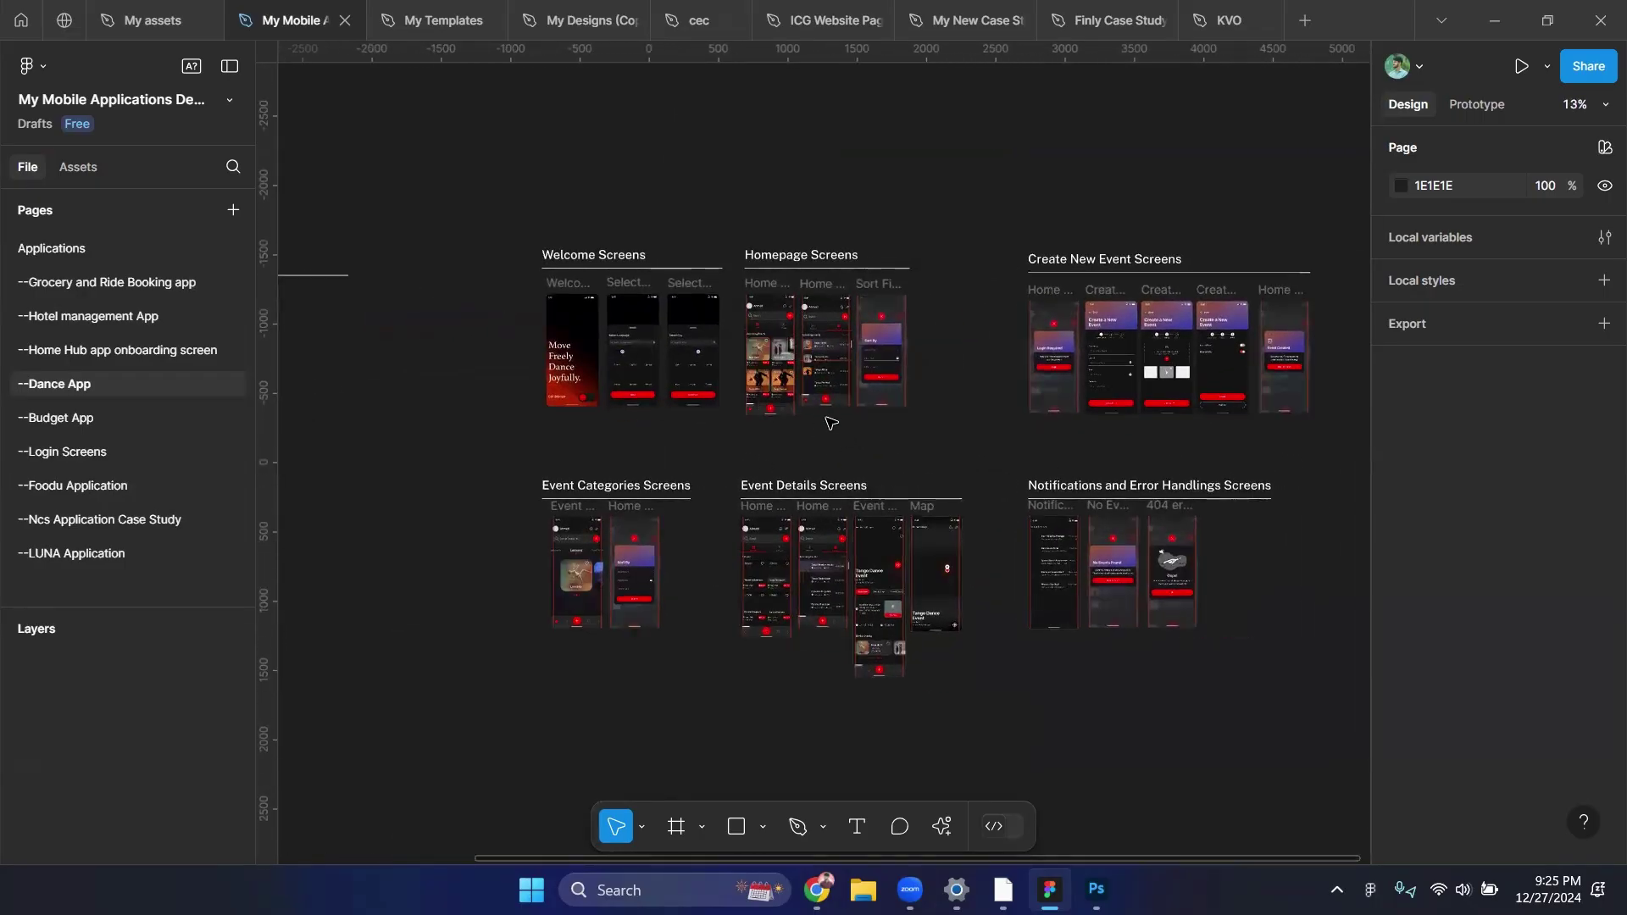
scroll(817, 428, "up", 1, "ctrl")
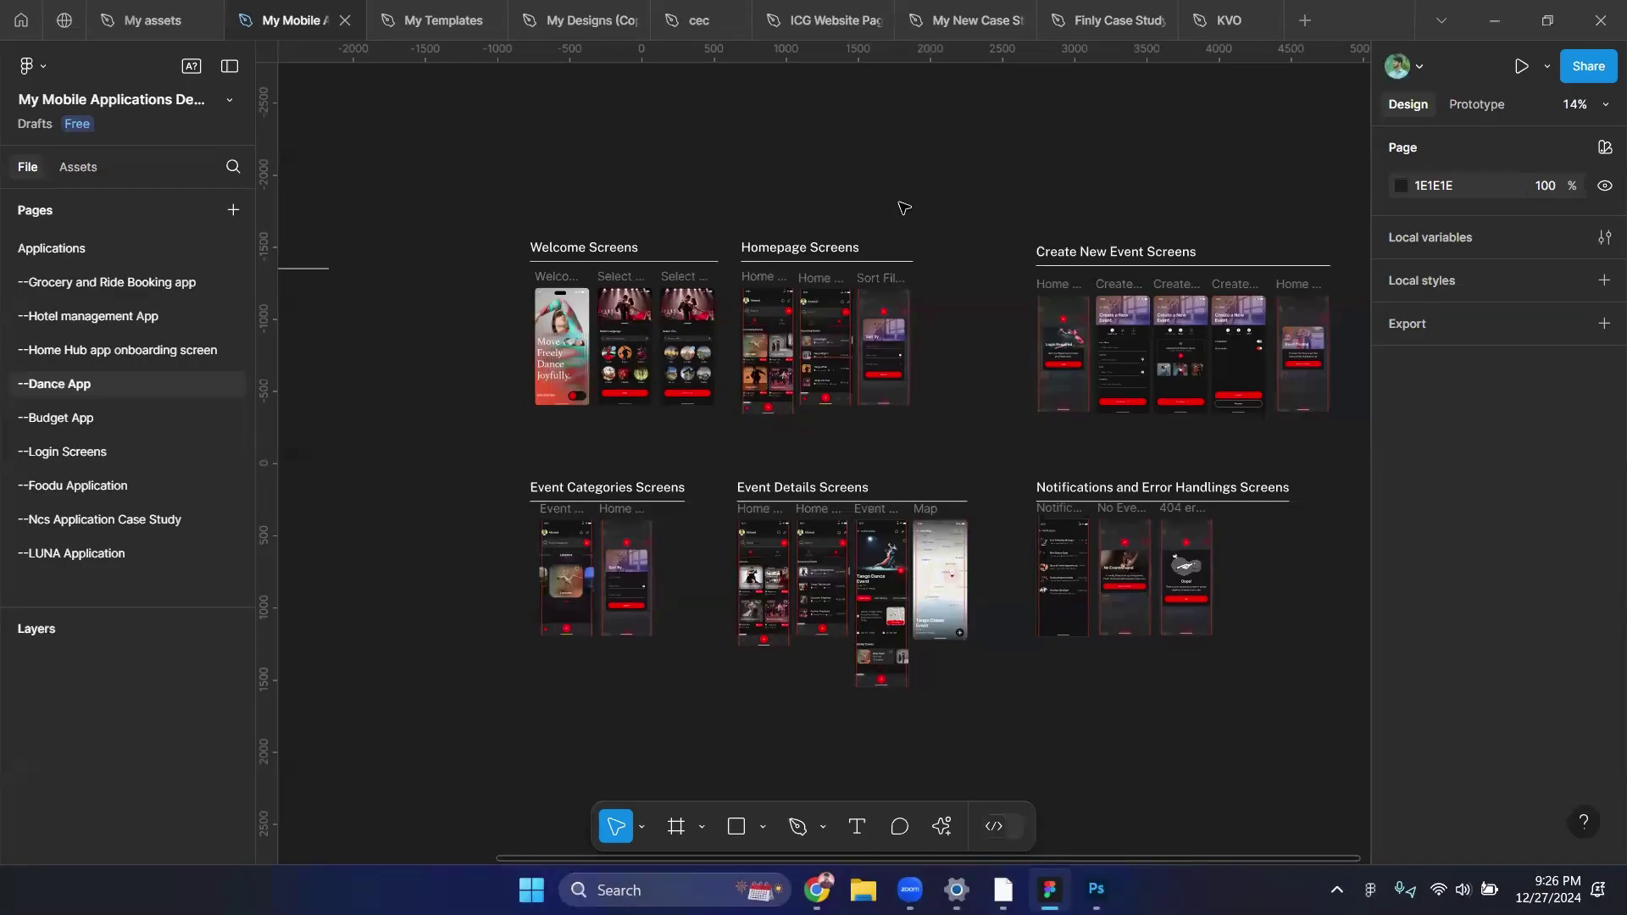
Hide the interface and examine the Dance App's Welcome, Select Language, Select City and Homepage screens up close.
right_click(962, 275)
left_click(1059, 328)
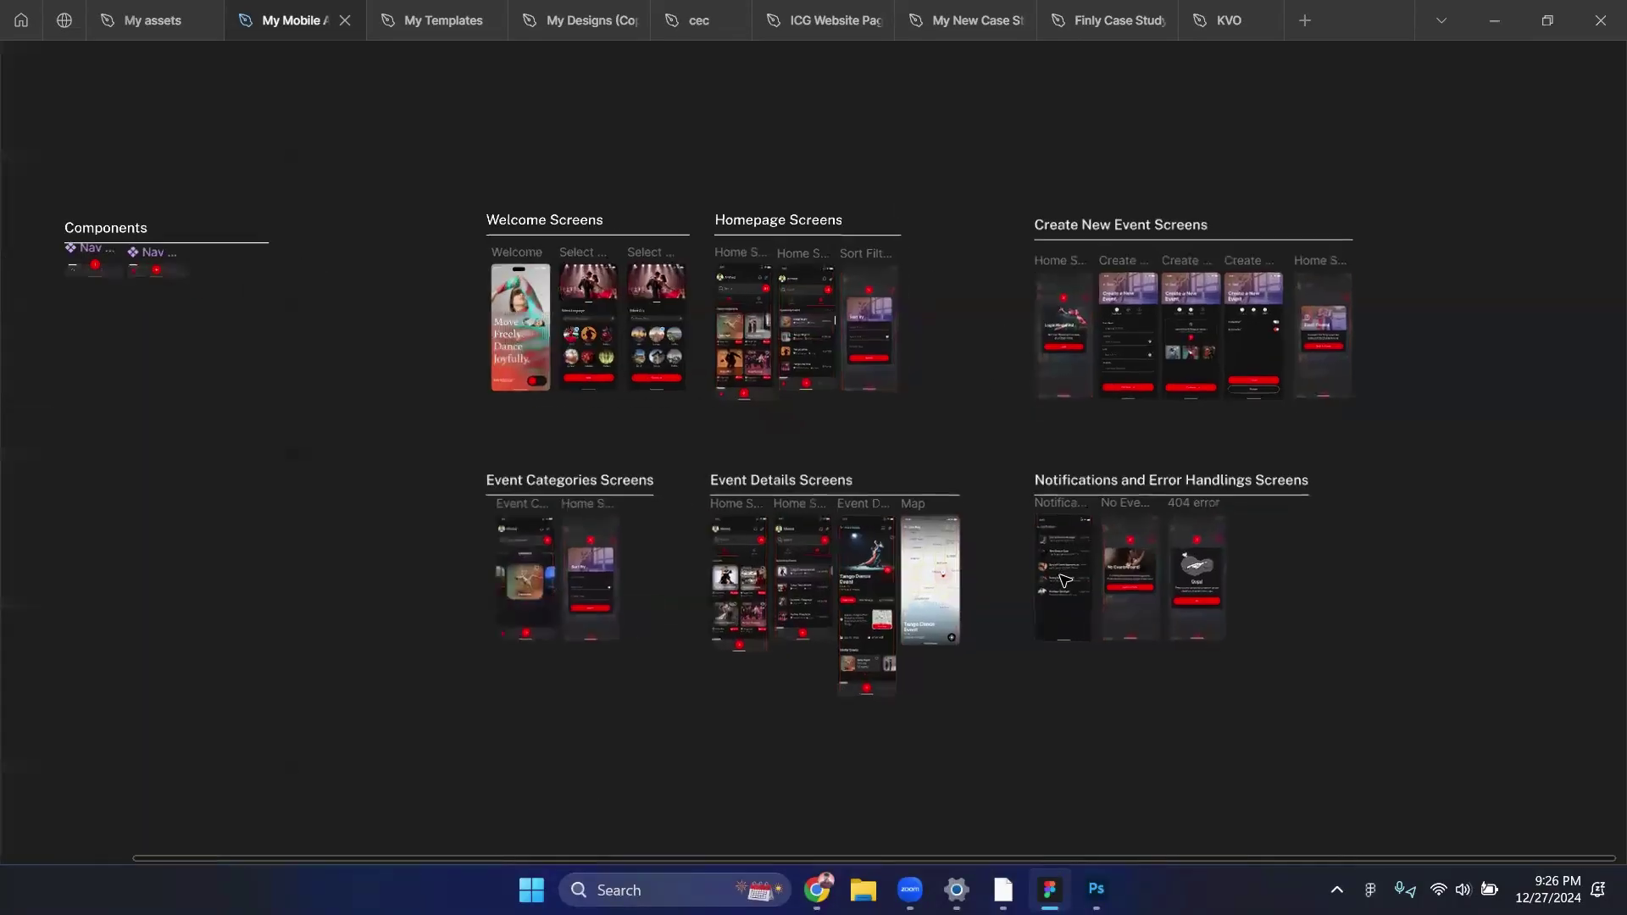
scroll(543, 290, "up", 5)
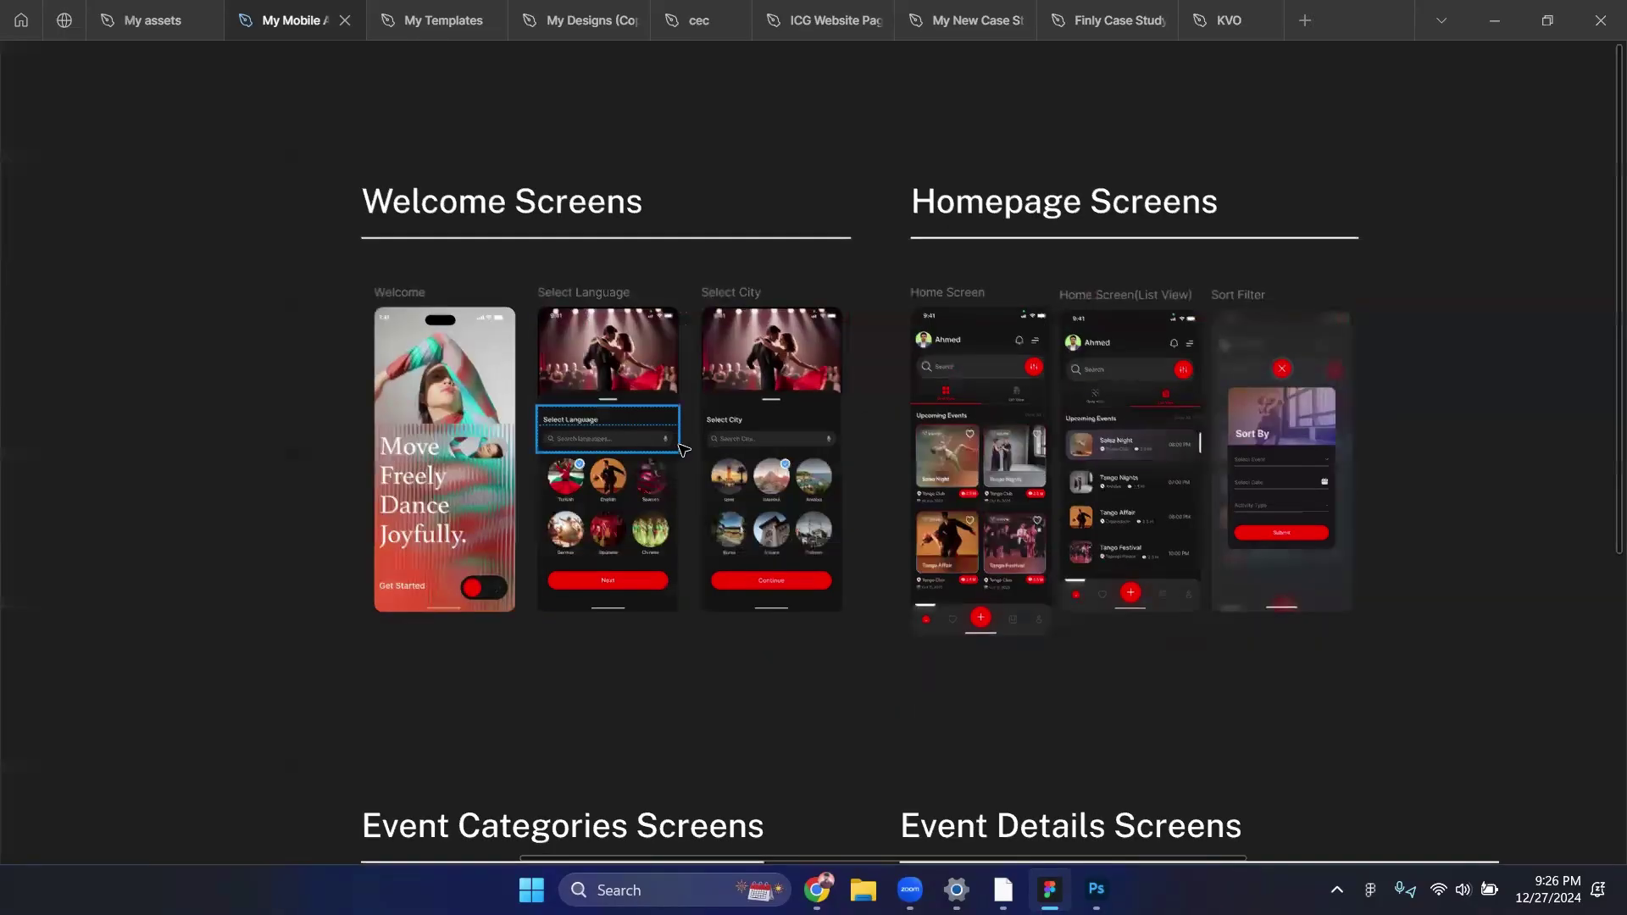
scroll(682, 449, "down", 3)
scroll(736, 465, "up", 5)
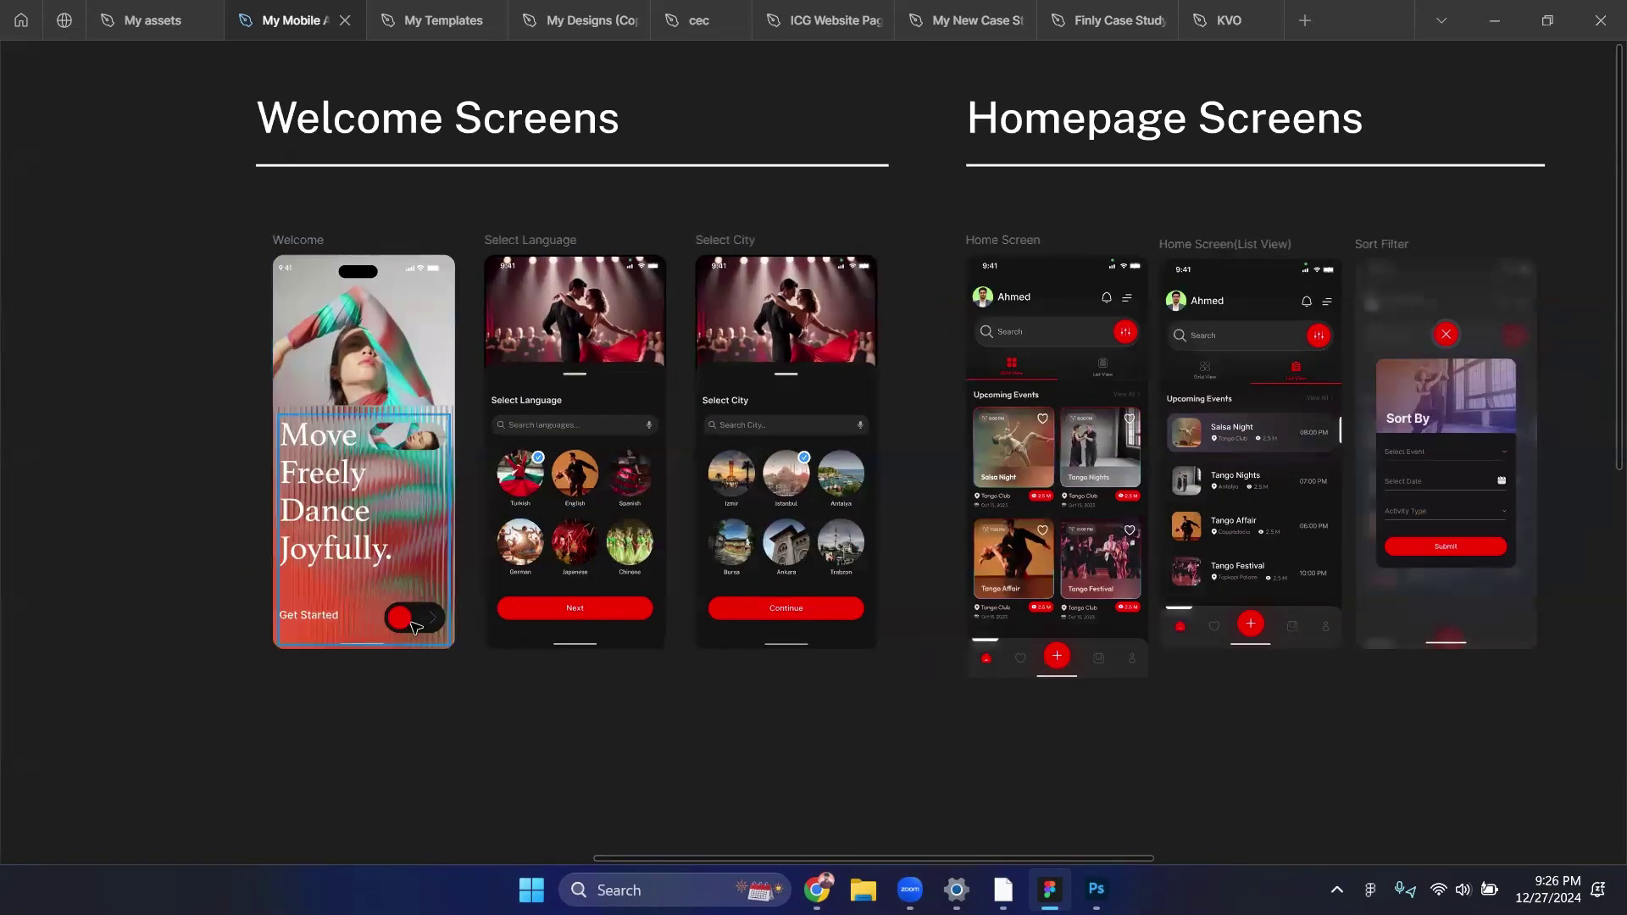
left_click(307, 254)
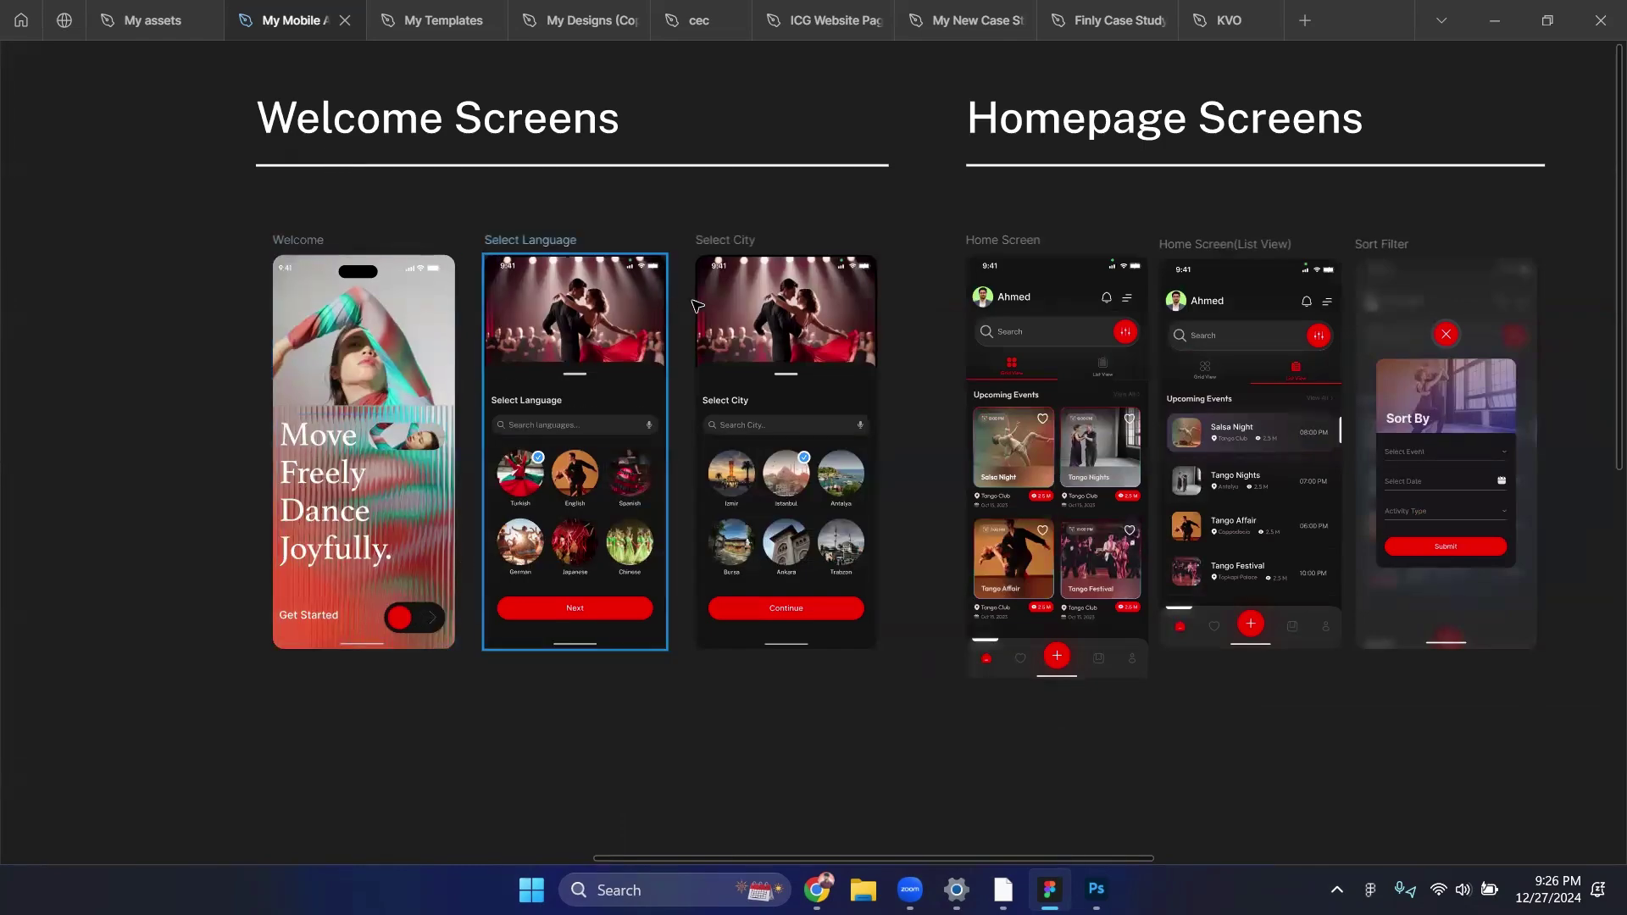
scroll(631, 555, "up", 2)
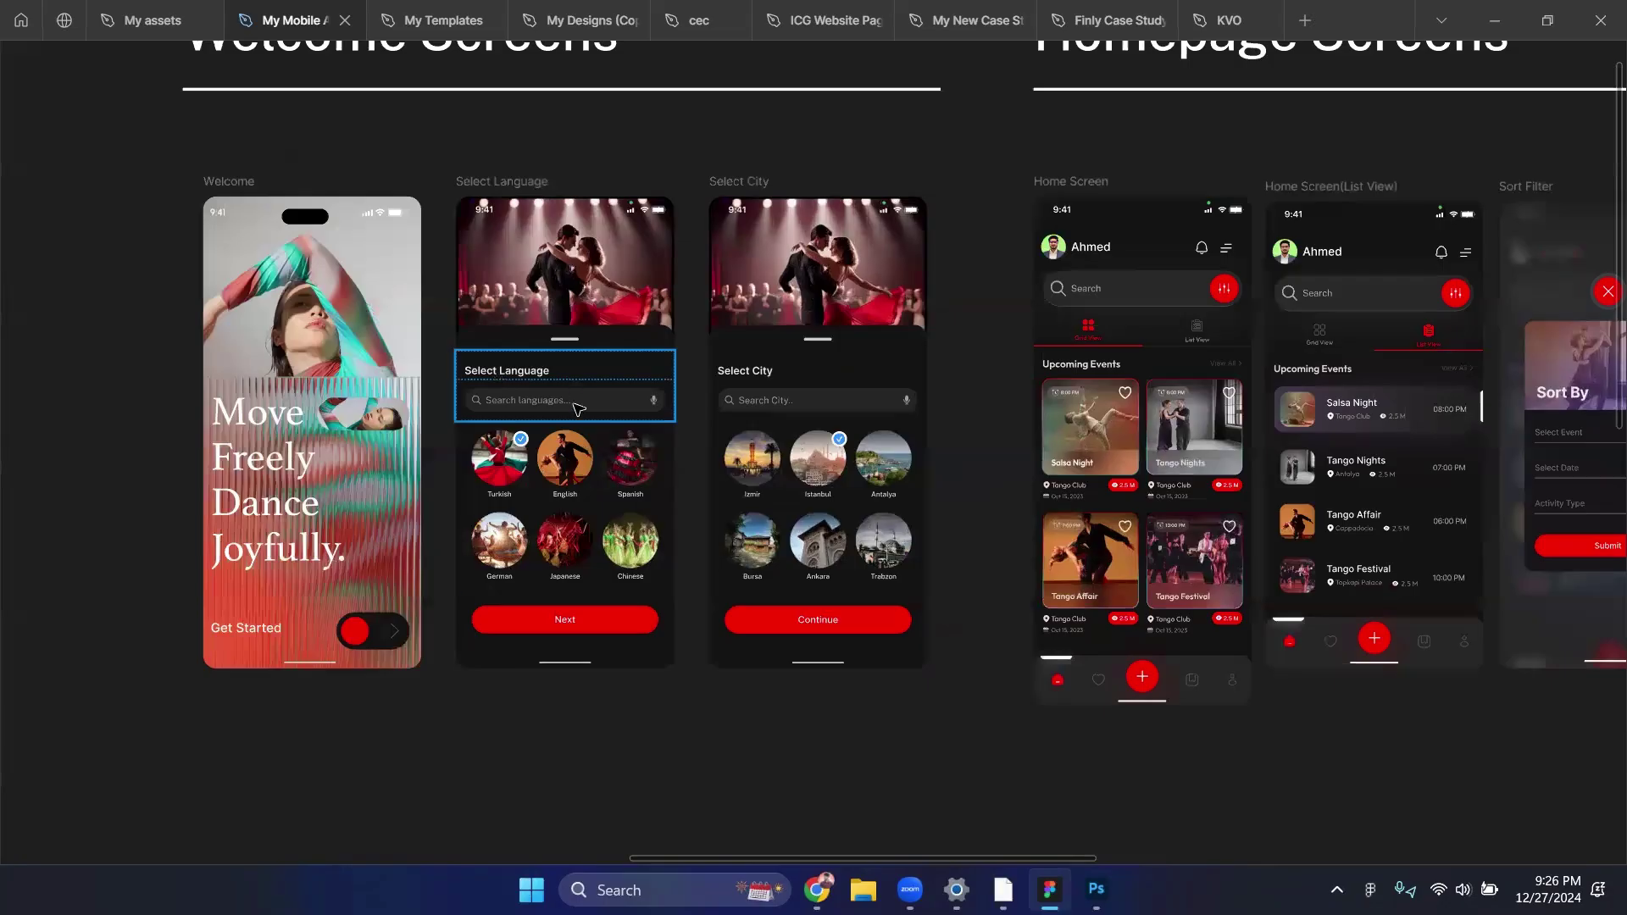
scroll(538, 471, "down", 1)
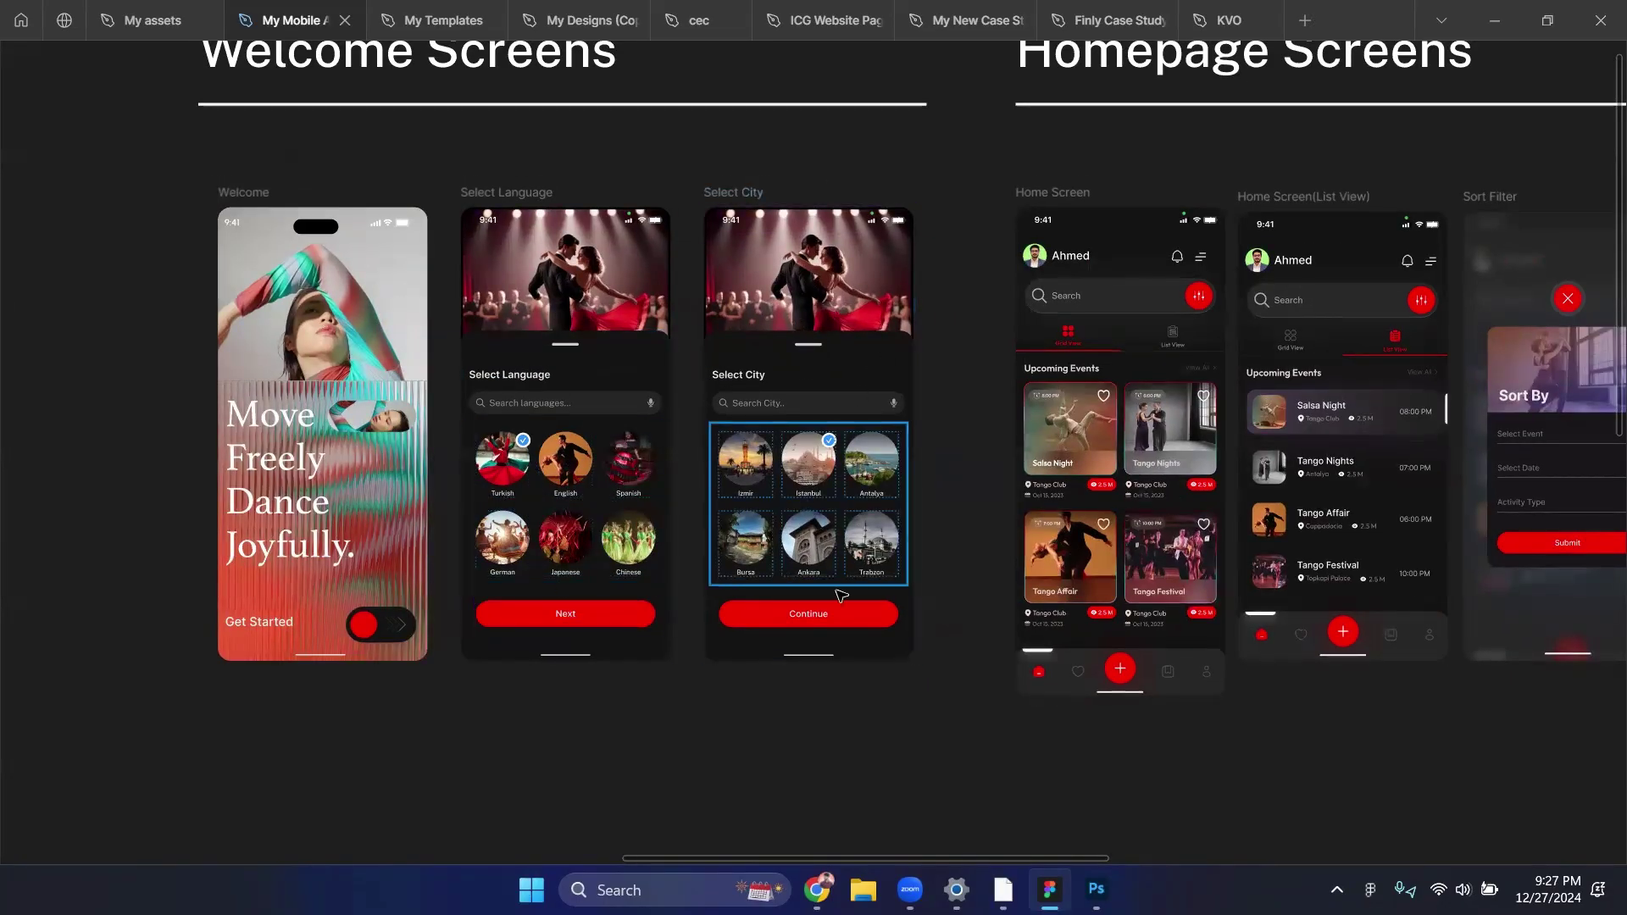
Examine the Homepage Screens group, covering the Home Screen's grid view, its list view and the Sort Filter screen.
scroll(792, 509, "down", 1)
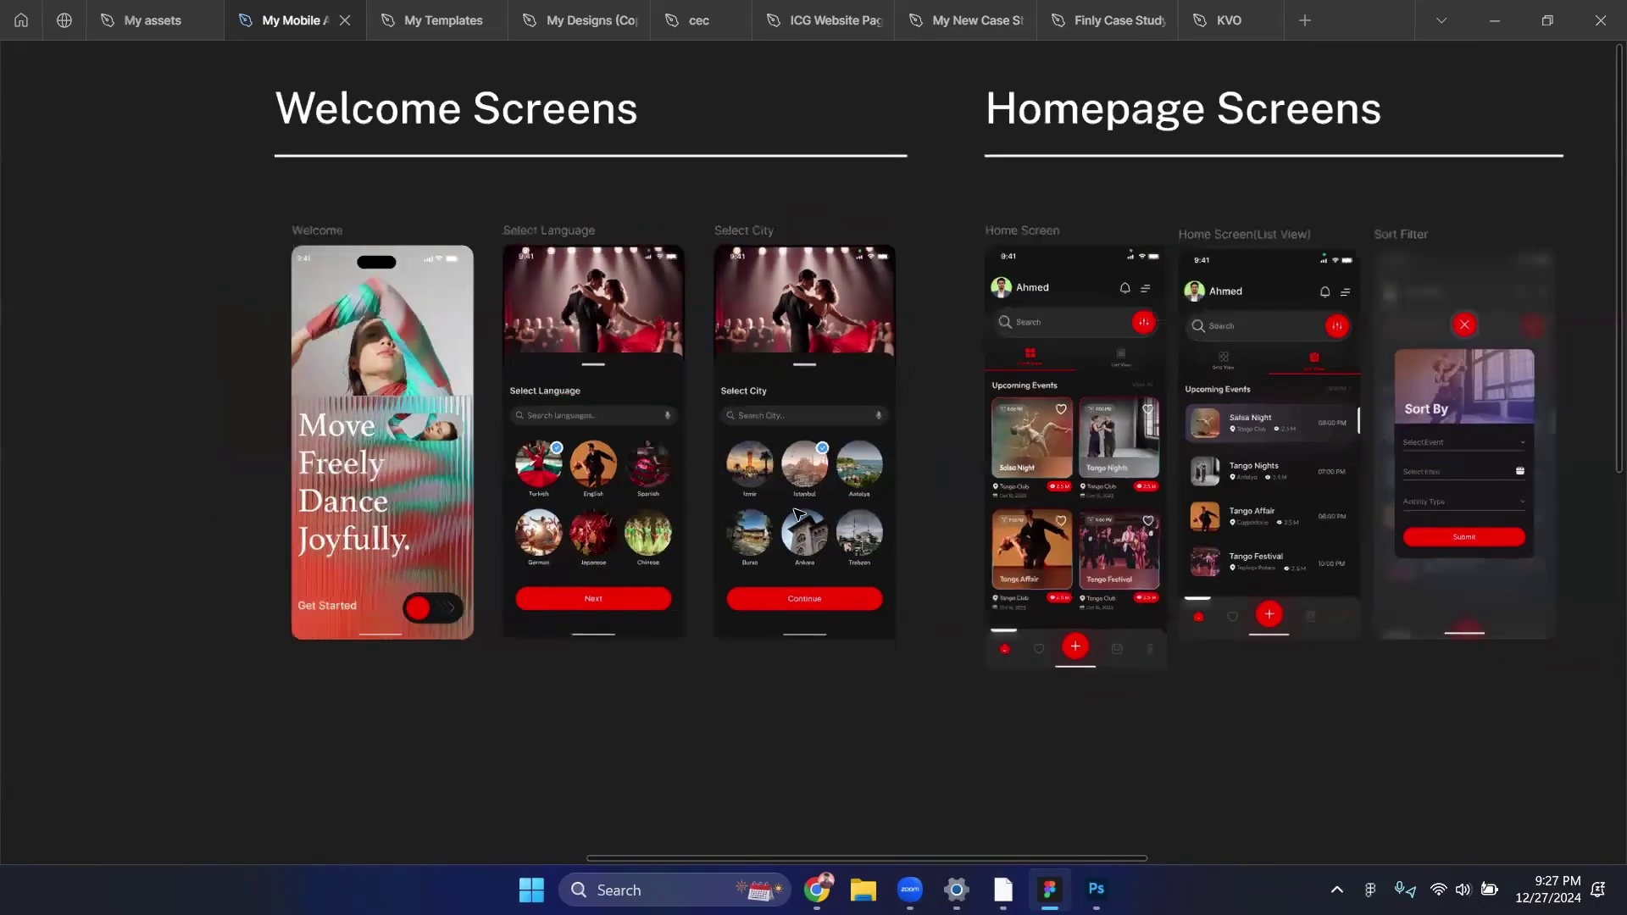
scroll(797, 512, "down", 1)
scroll(907, 421, "right", 3)
scroll(765, 289, "up", 2)
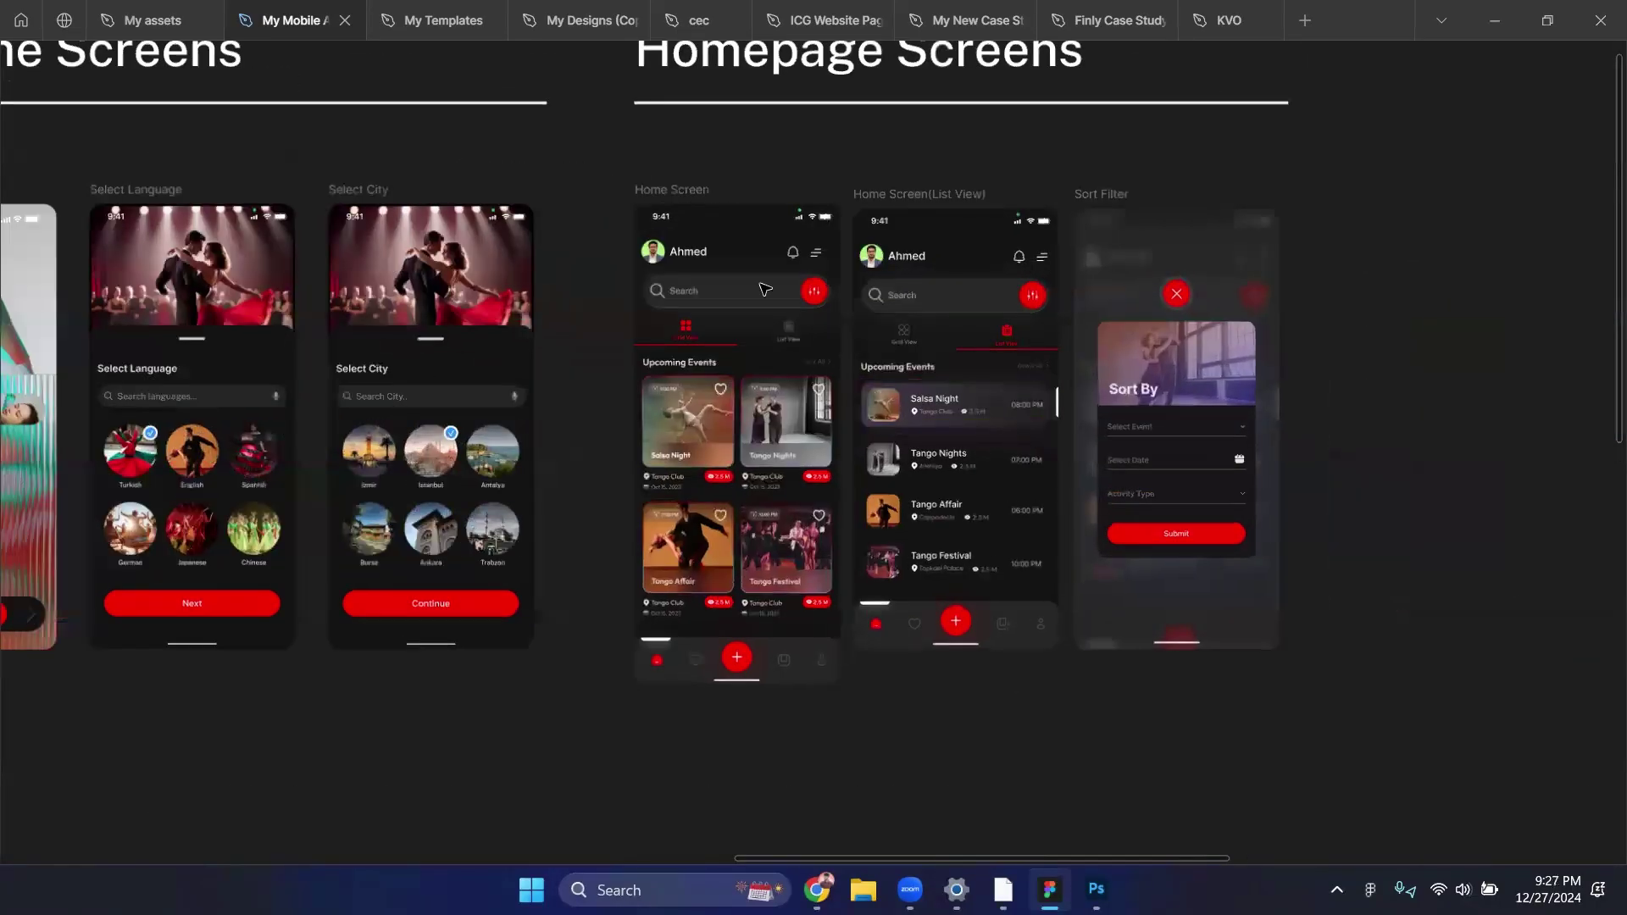
scroll(809, 288, "up", 2)
scroll(809, 288, "right", 1)
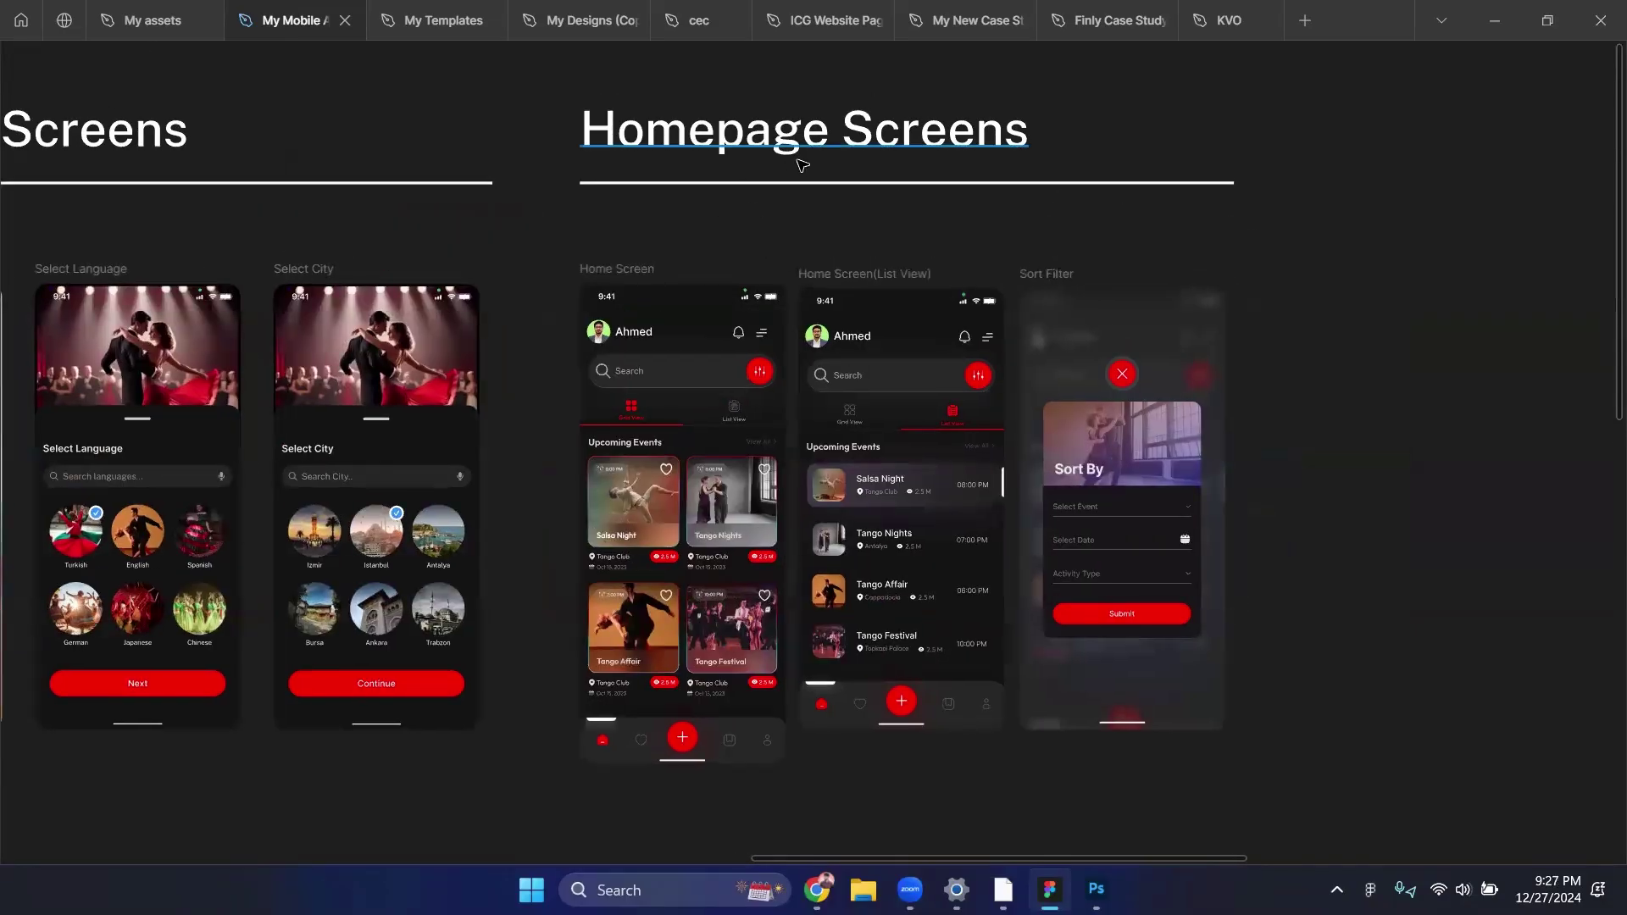
scroll(729, 255, "down", 3)
scroll(729, 255, "right", 1)
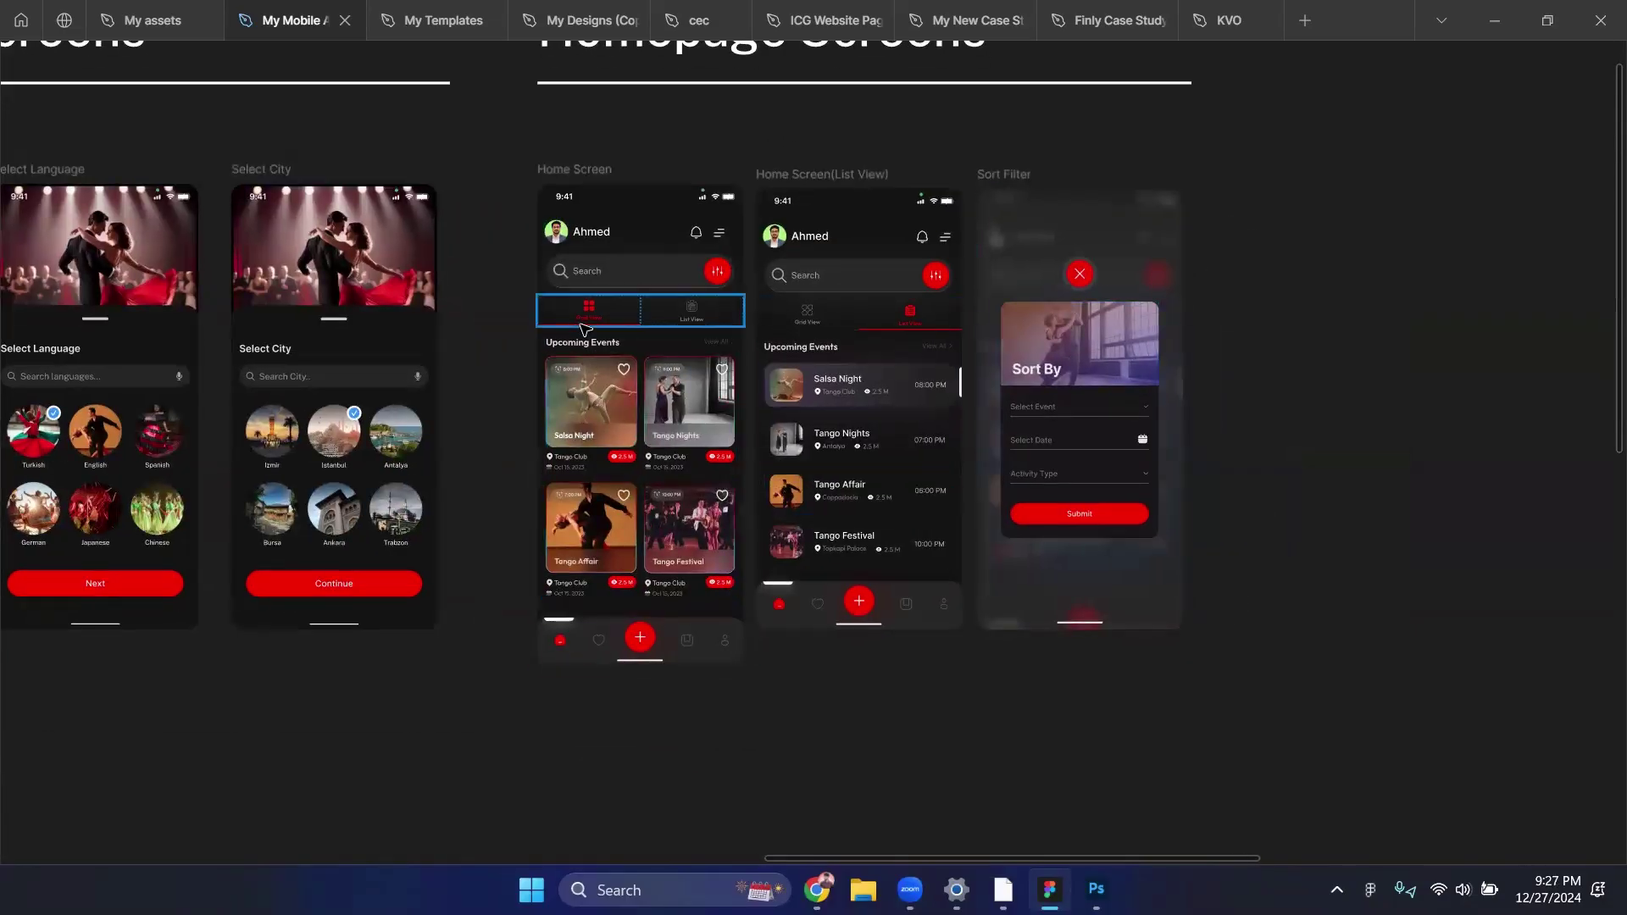
scroll(667, 327, "up", 1)
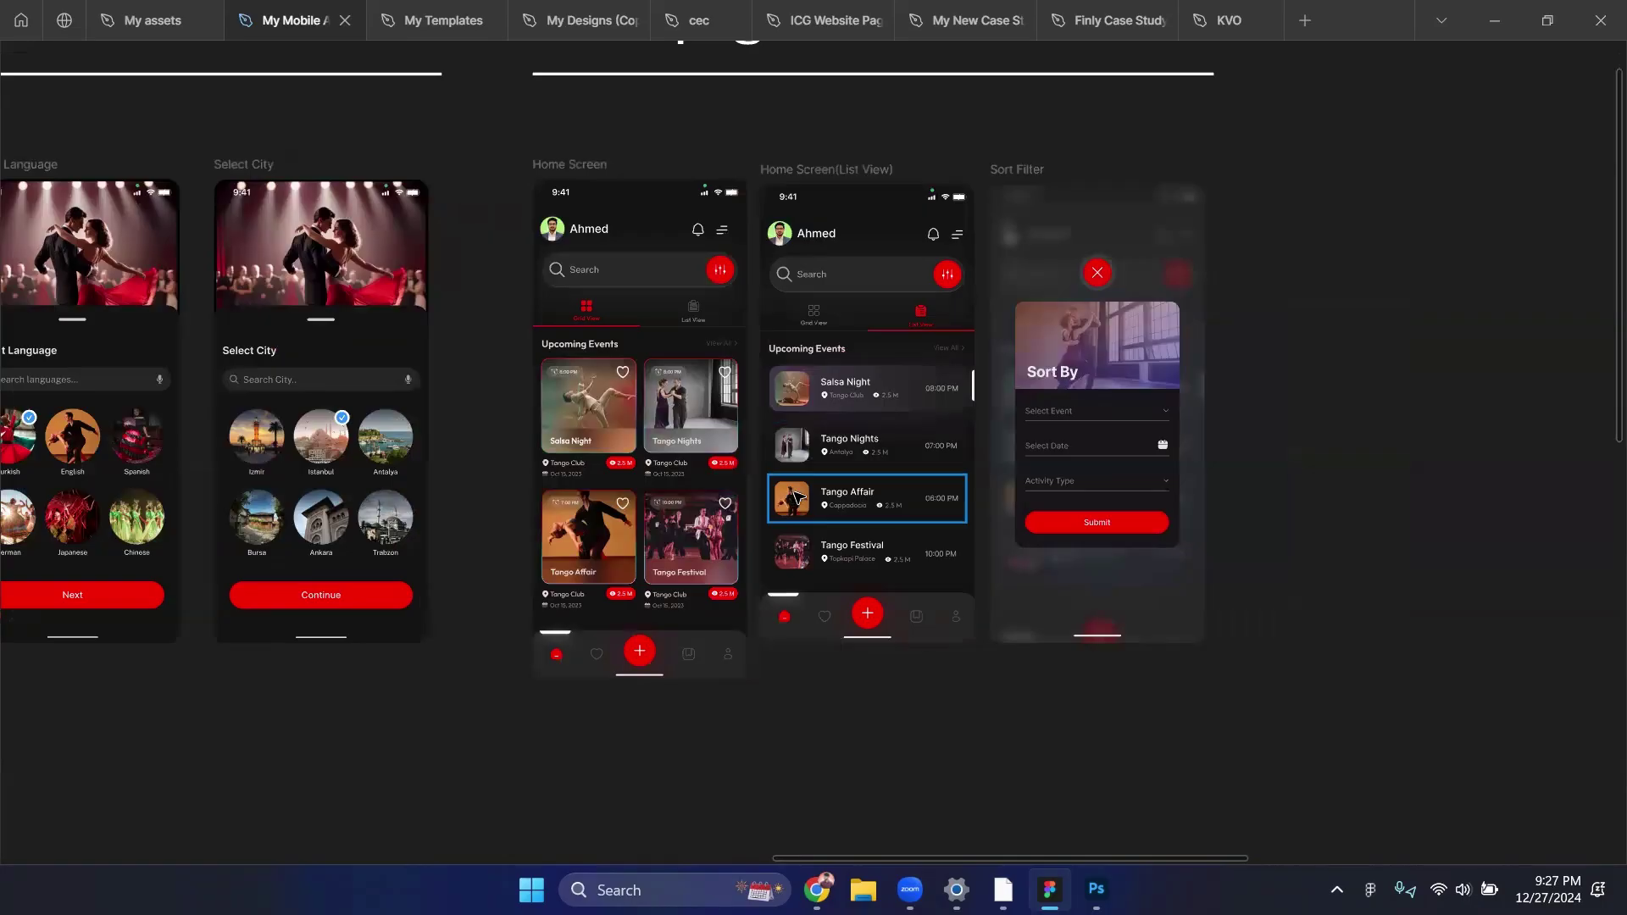
scroll(766, 582, "down", 5, "ctrl")
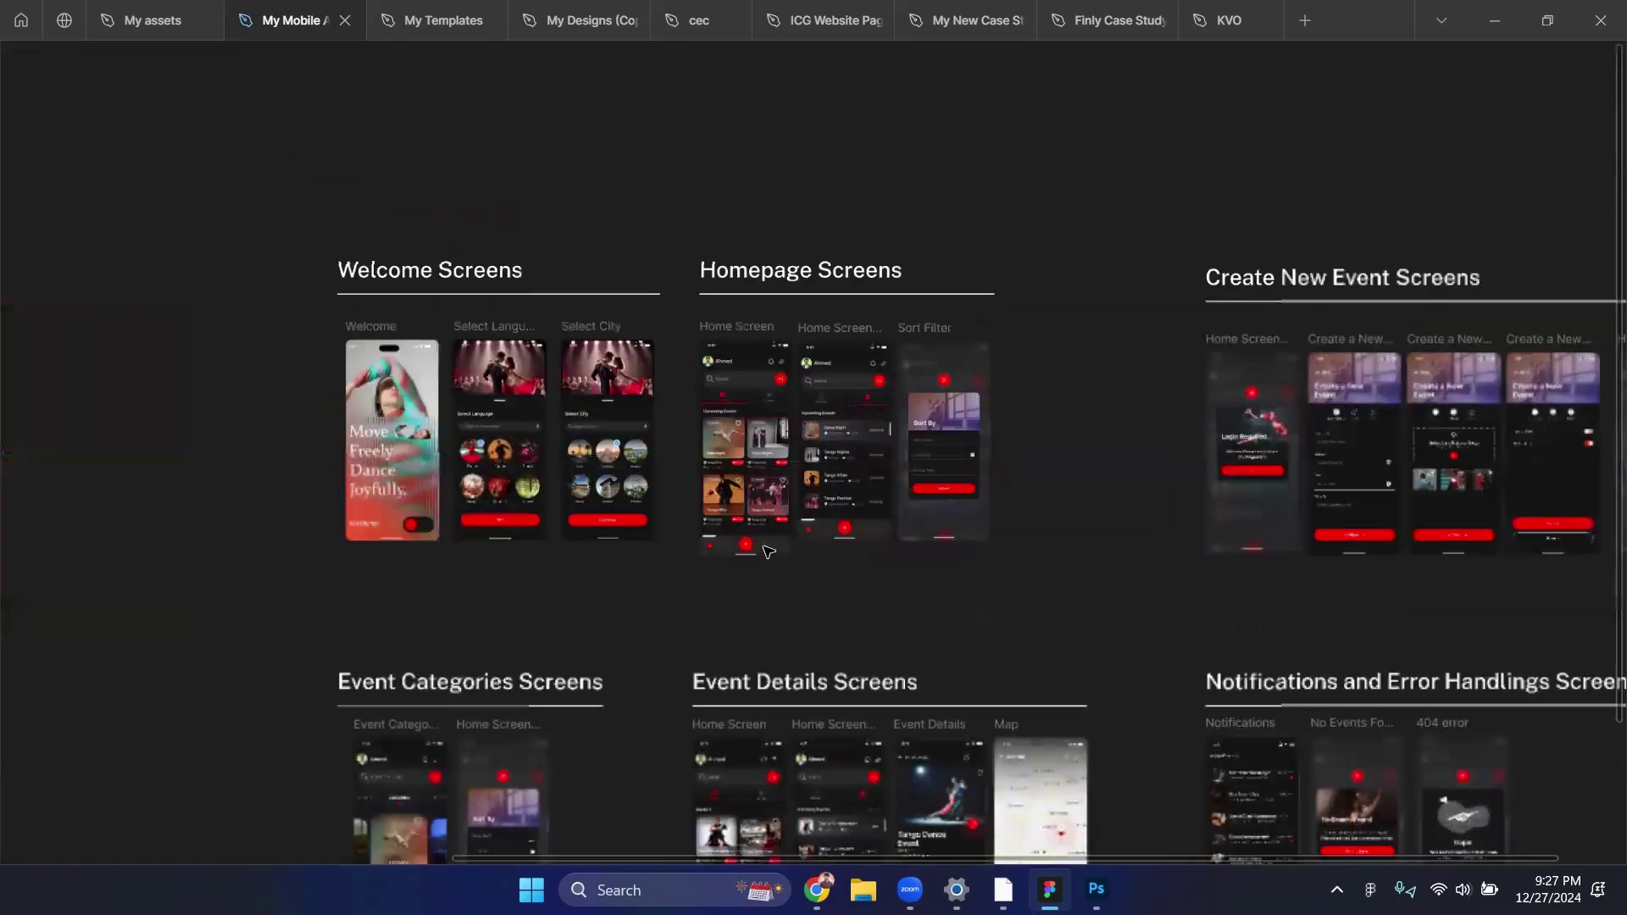
Bring back the interface and show the Dance App's prototype connections across the Welcome and Homepage screens.
scroll(1082, 339, "up", 1, "ctrl")
right_click(1082, 339)
left_click(1110, 389)
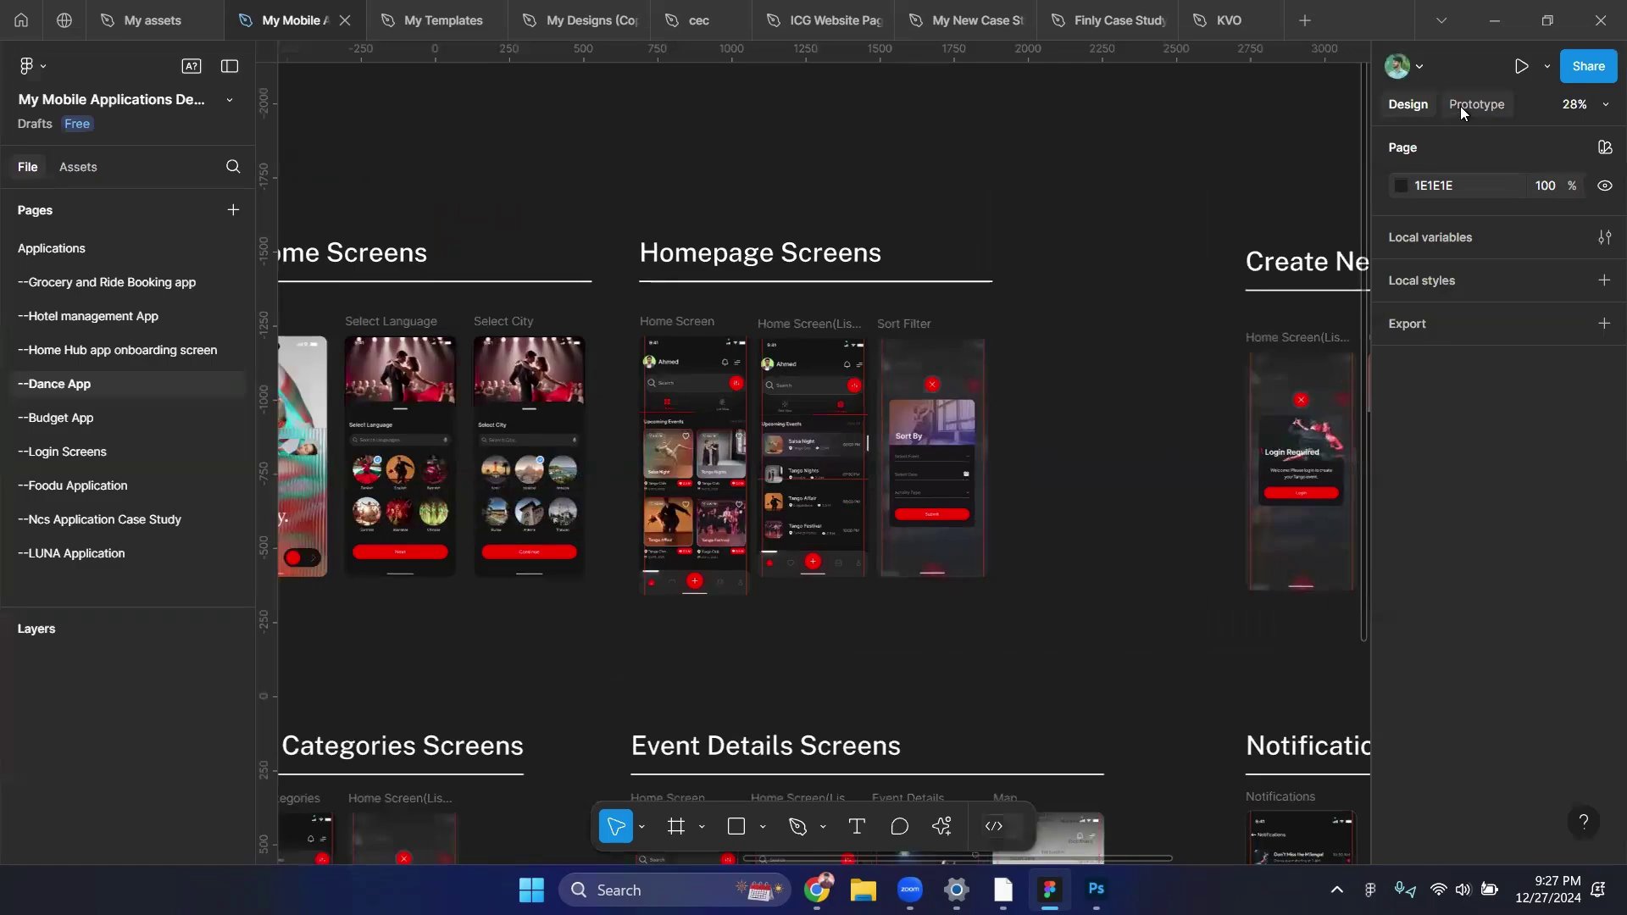
left_click(1461, 105)
scroll(906, 278, "left", 3)
scroll(907, 278, "down", 3)
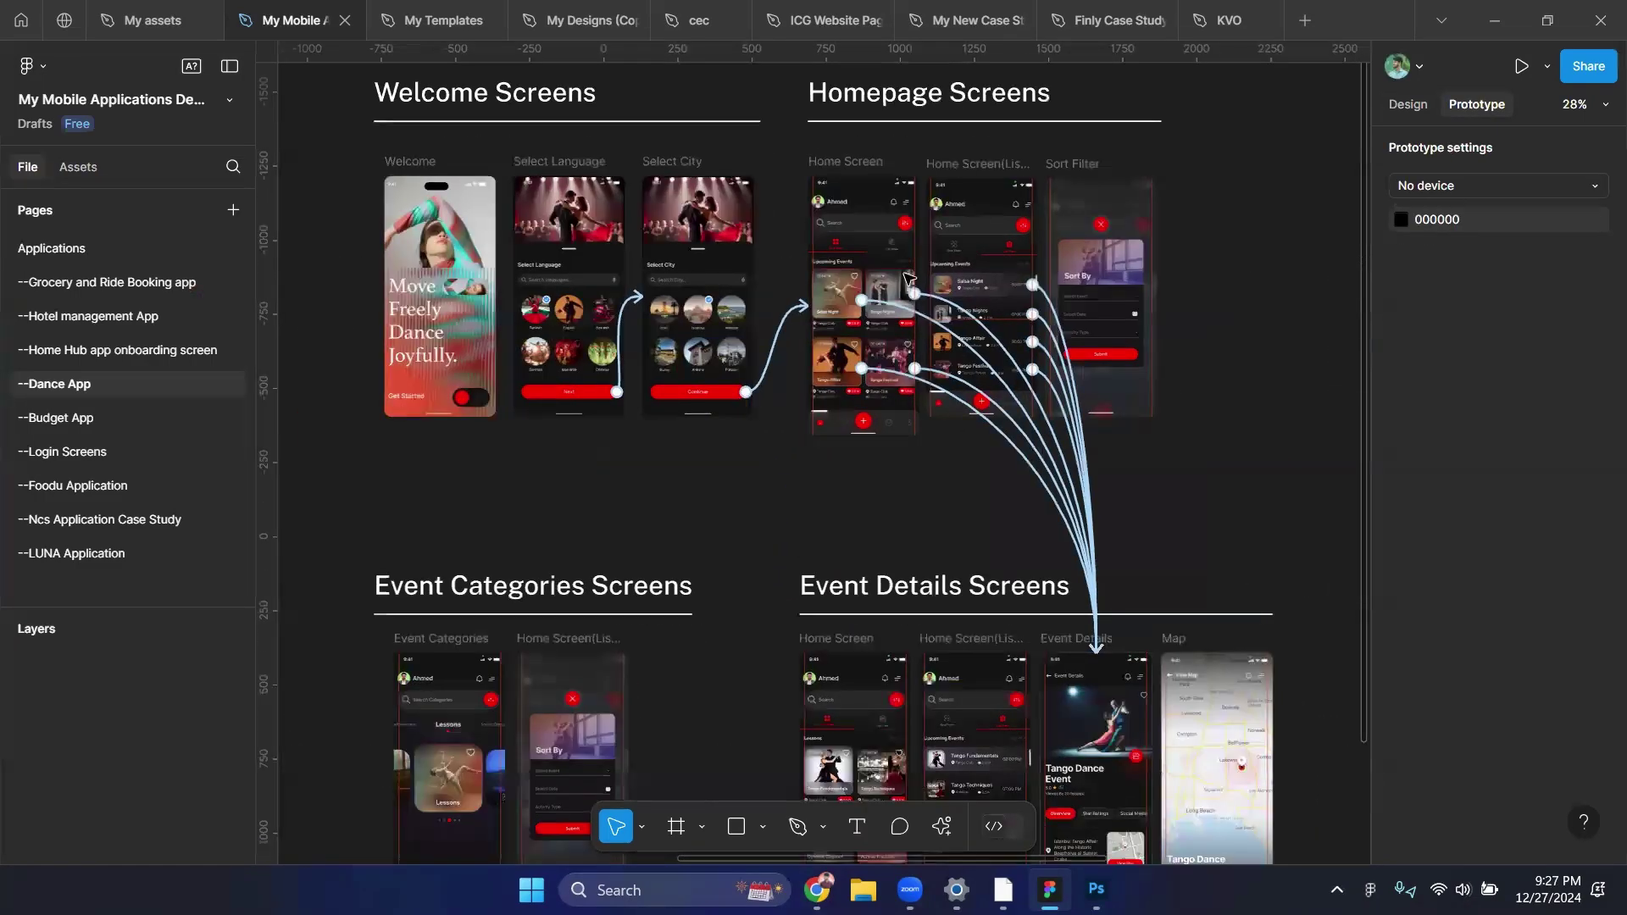
Trace the prototype connections from Select Language through Select City and the Home Screens to the Event Details screen.
scroll(716, 374, "up", 4, "ctrl")
scroll(971, 291, "up", 1, "ctrl")
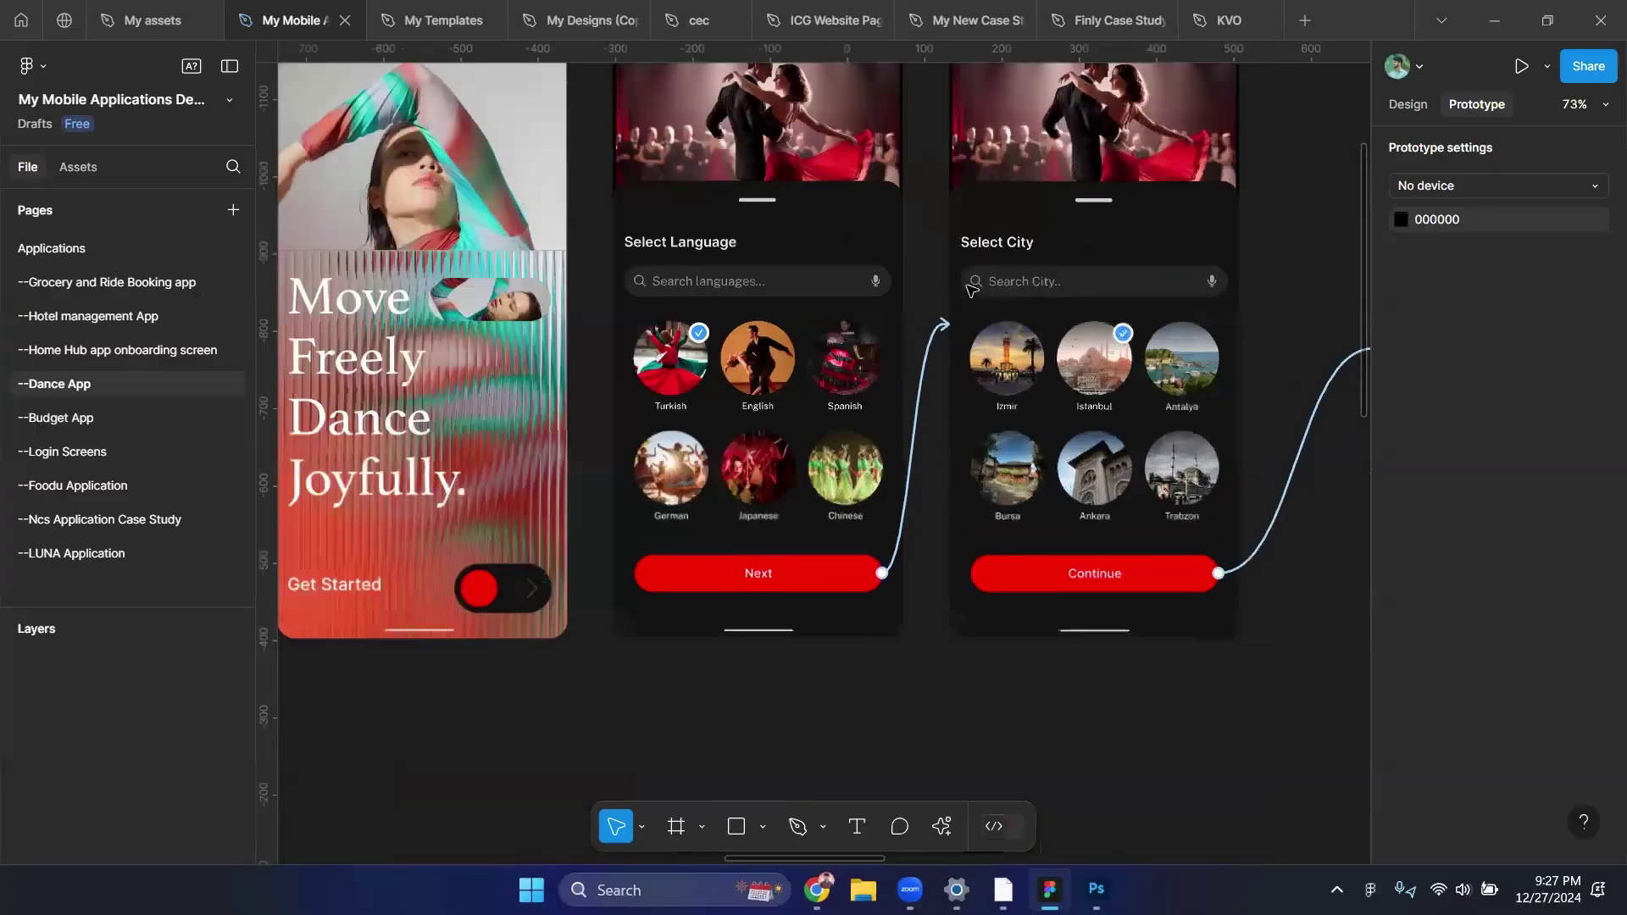
scroll(968, 290, "up", 1, "ctrl")
scroll(997, 389, "down", 2, "ctrl")
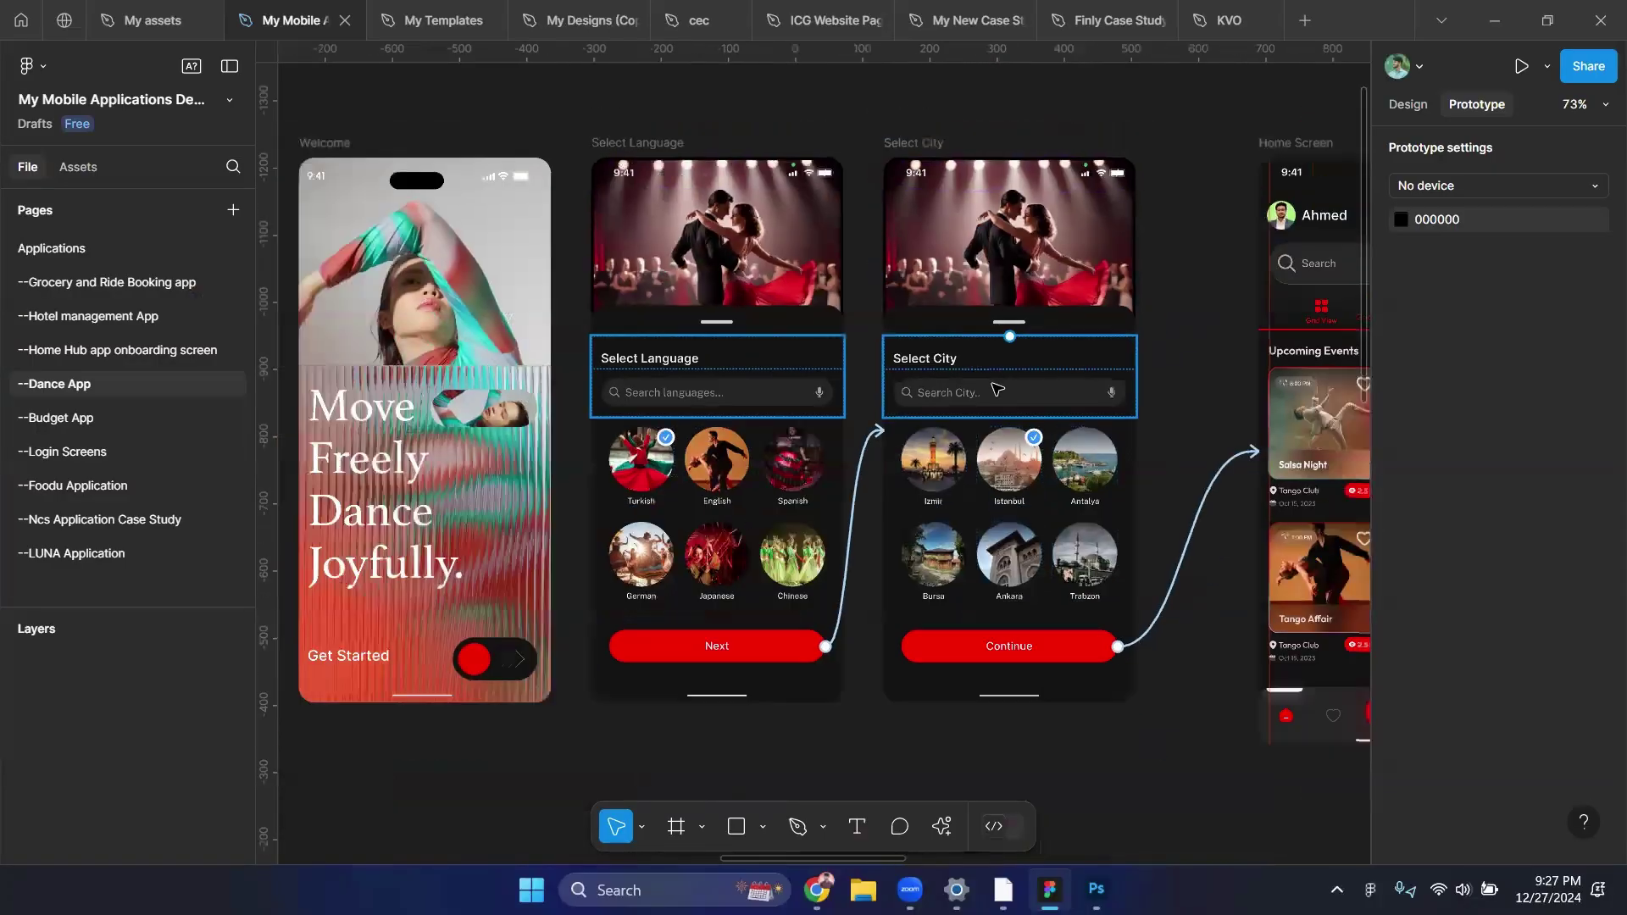
scroll(998, 389, "down", 2, "ctrl")
scroll(998, 390, "right", 3)
scroll(1002, 525, "down", 4)
scroll(1002, 526, "right", 3)
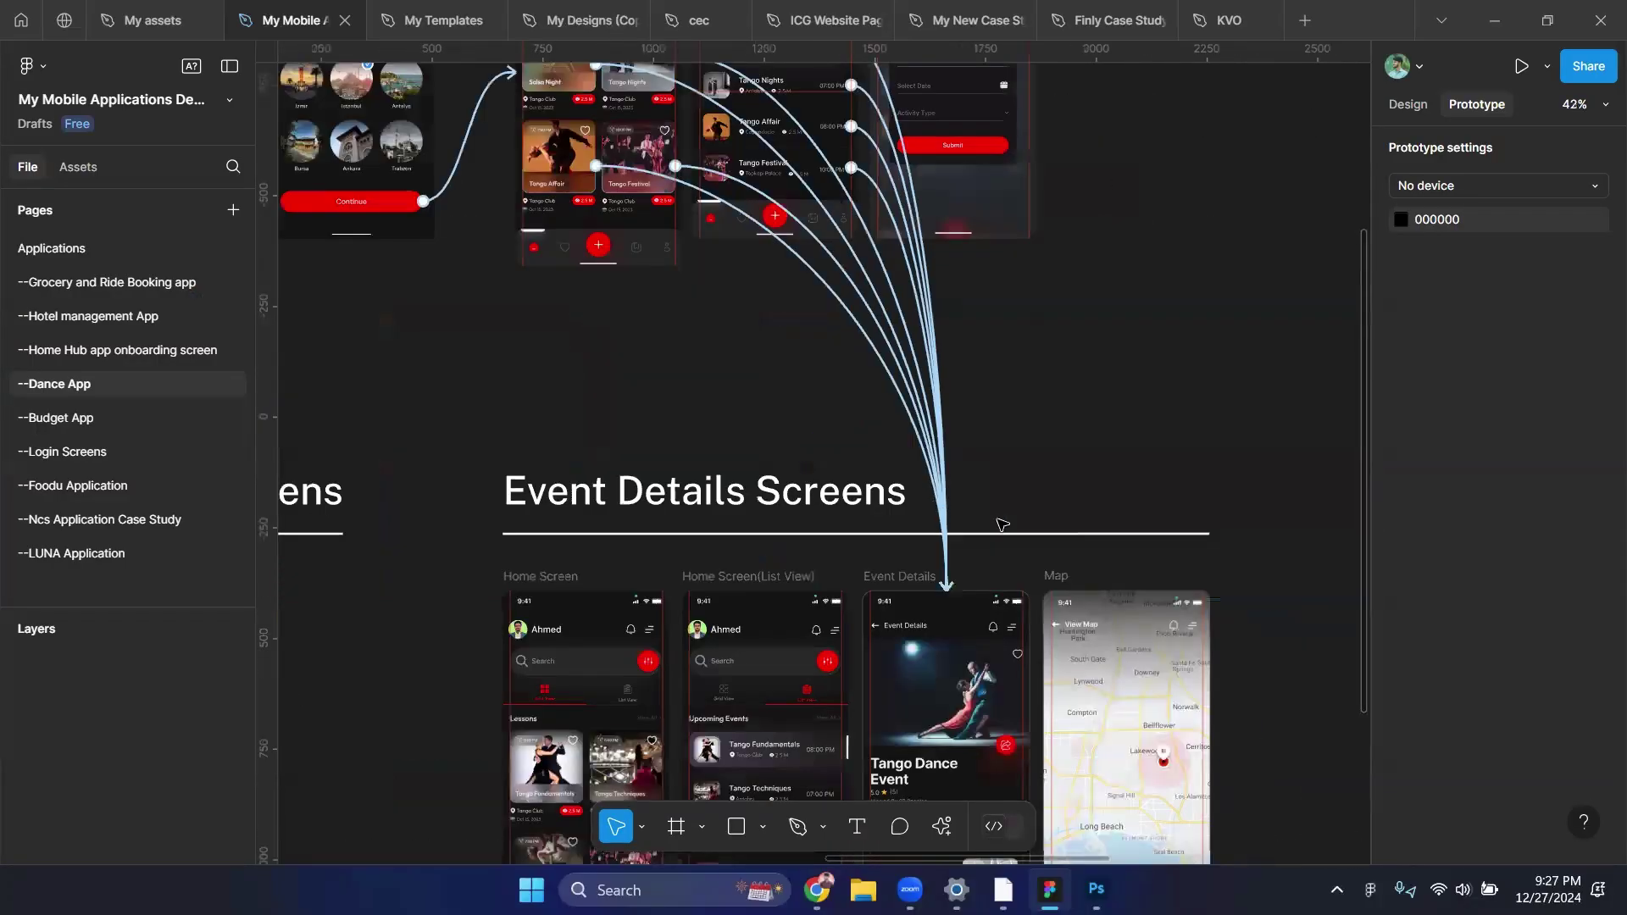
scroll(1002, 525, "right", 2)
scroll(969, 509, "down", 2, "ctrl")
scroll(969, 508, "right", 2)
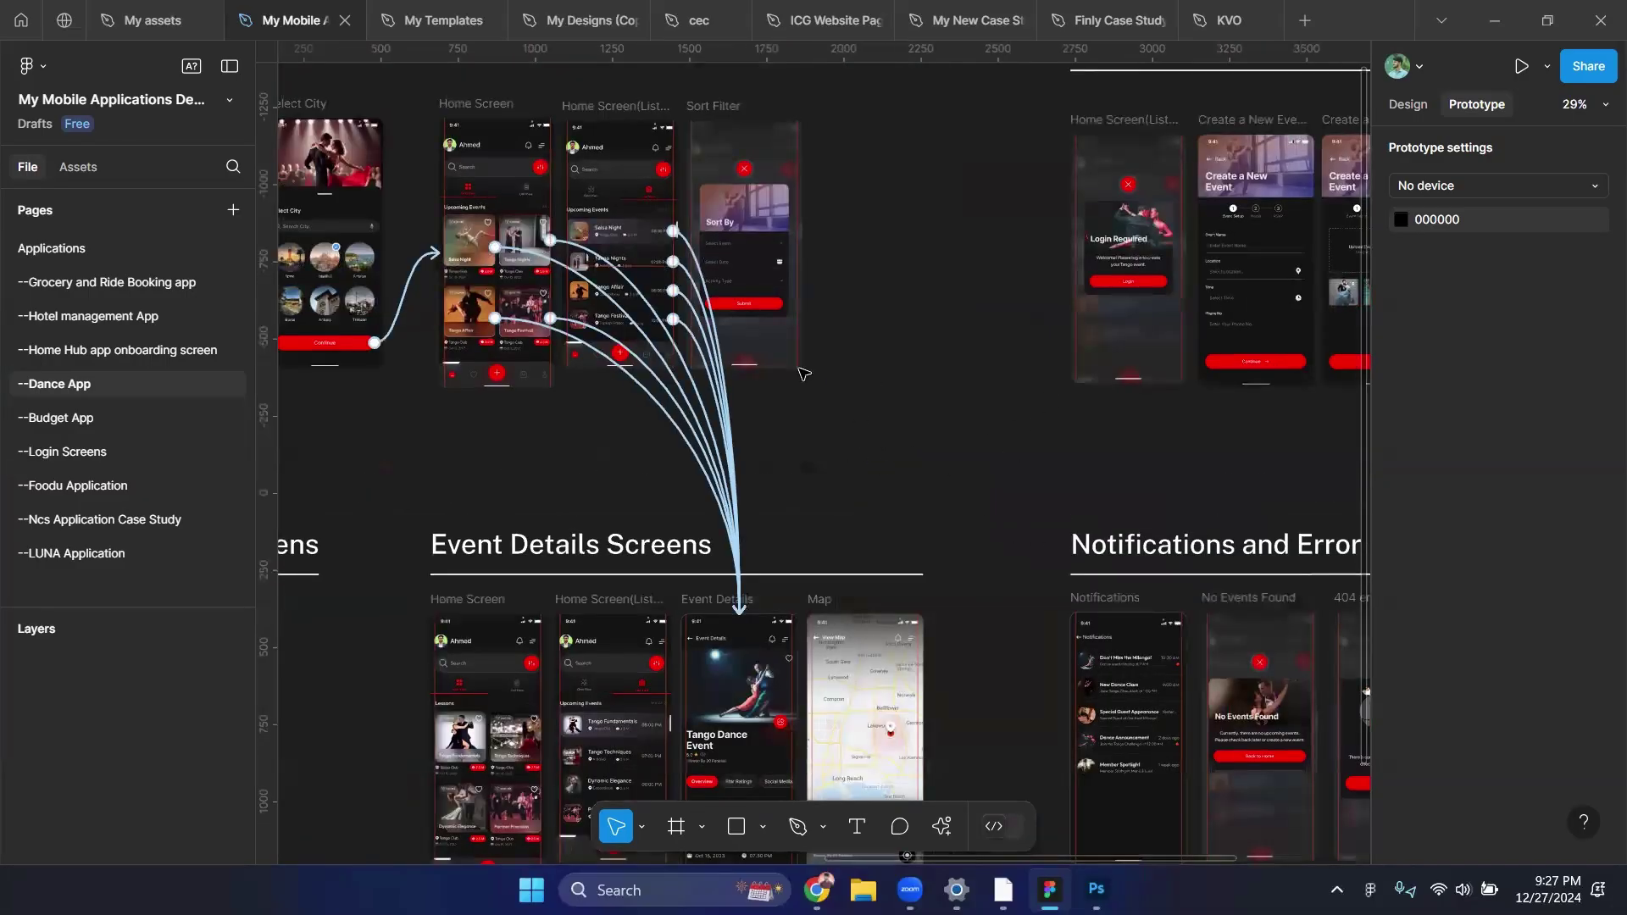
Inspect the interaction linking a Home Screen event card to Event Details, close it and return to design mode.
scroll(803, 374, "up", 4, "ctrl")
left_click(729, 388)
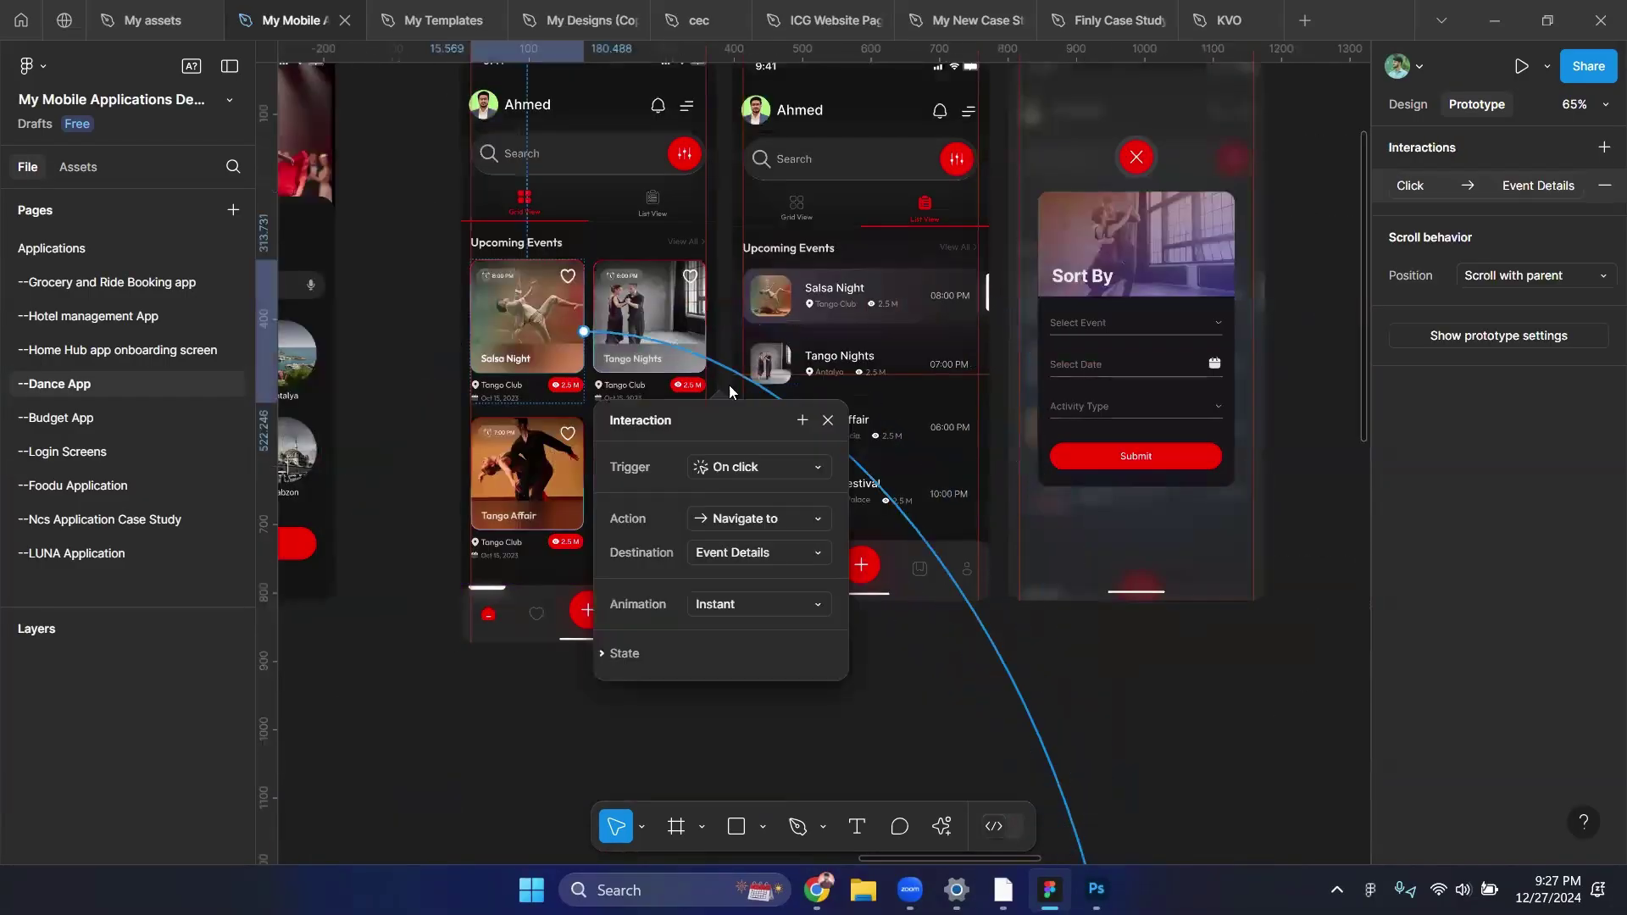
scroll(1009, 562, "down", 1, "ctrl")
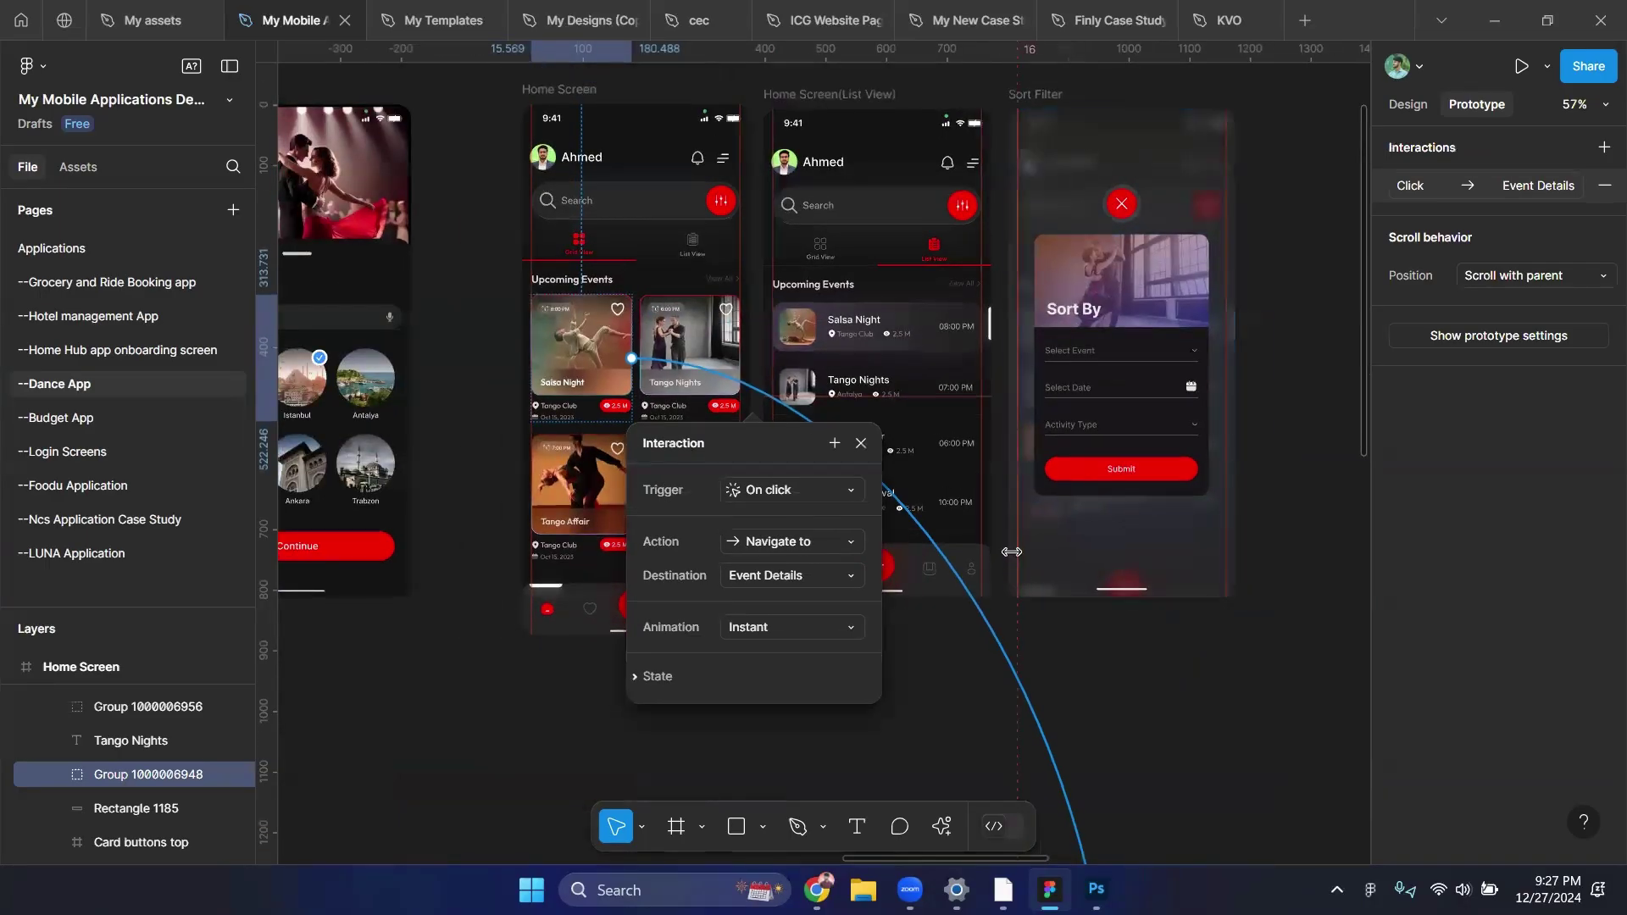
scroll(1011, 552, "down", 2, "ctrl")
left_click(1242, 537)
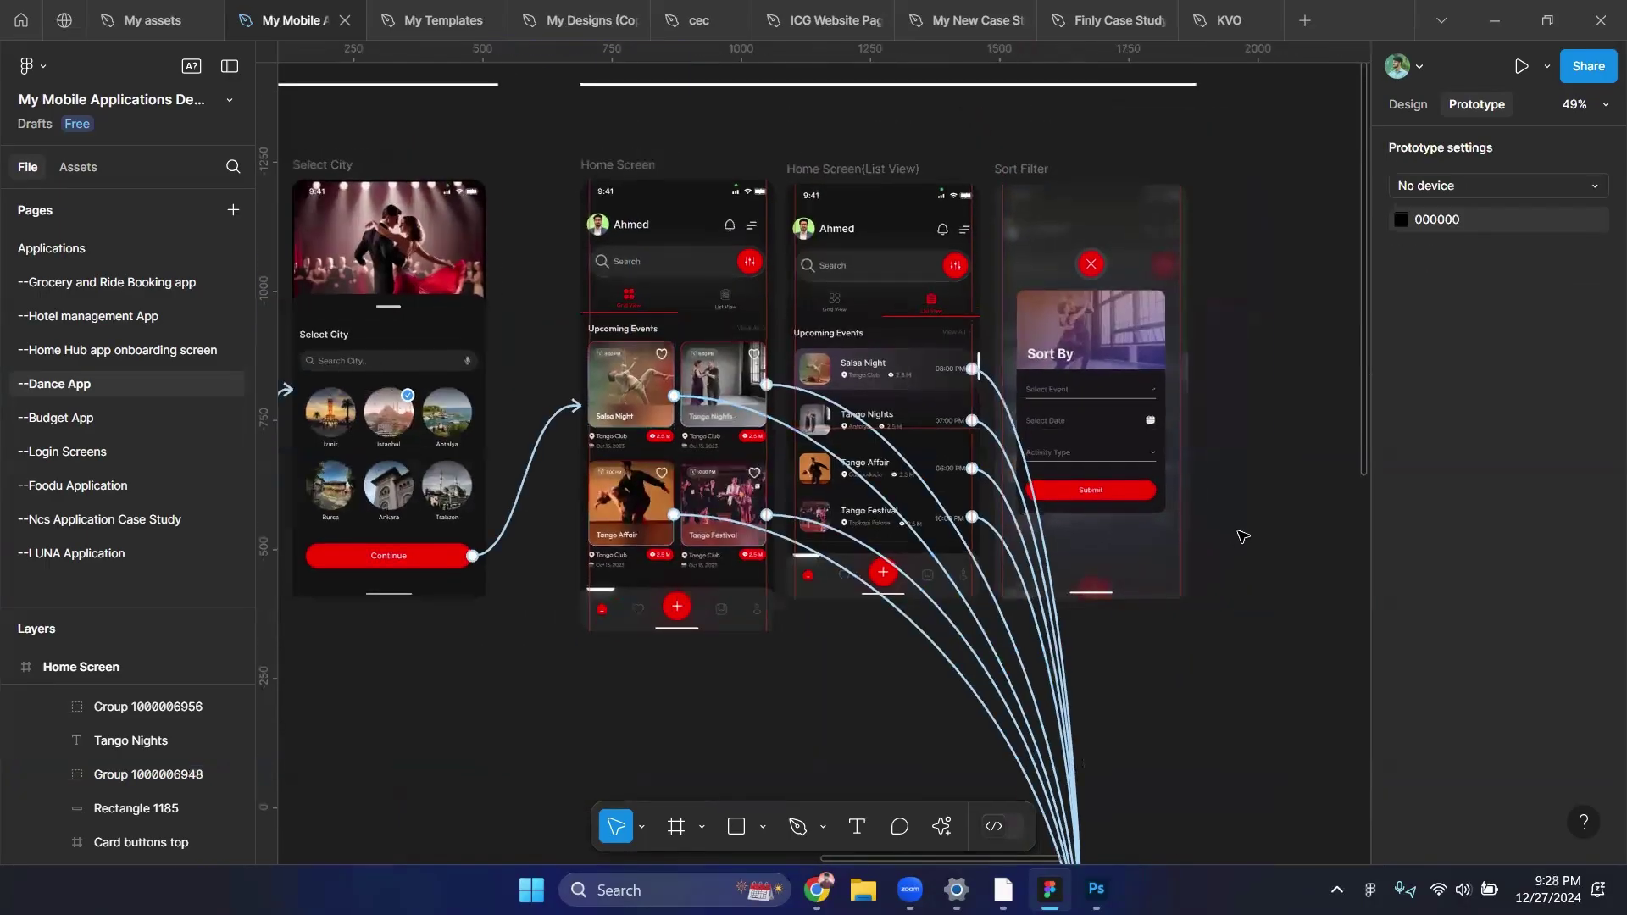
left_click(1407, 105)
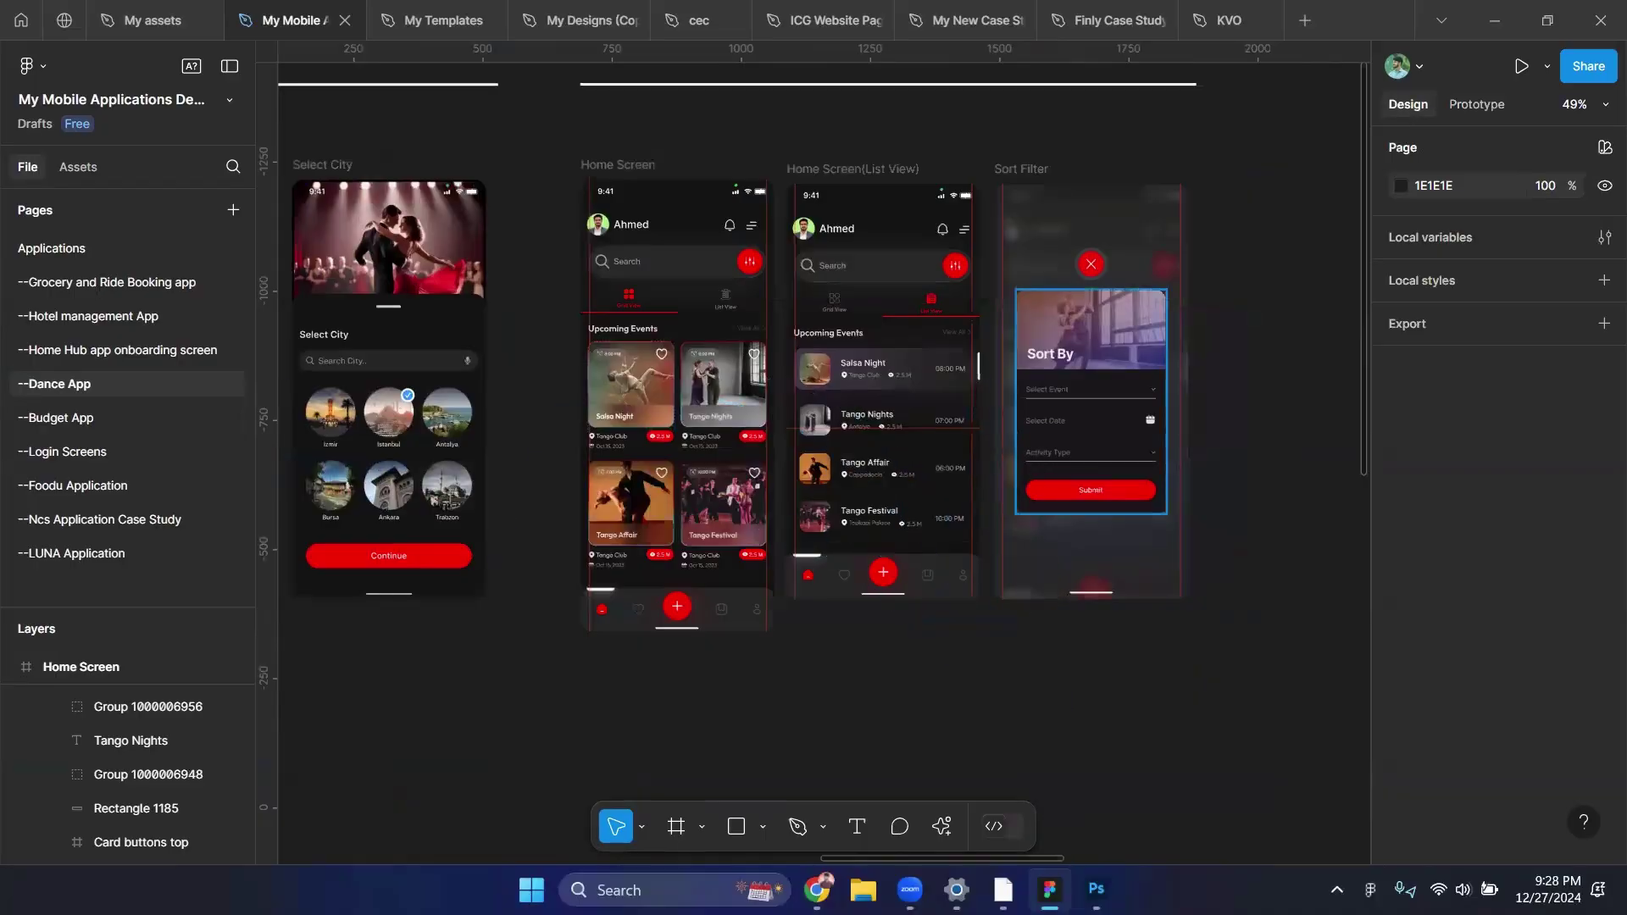
Switch to the Graphic Design Tools PDF in Chrome and read the Components section on page 5.
key("alt+Tab")
scroll(797, 486, "down", 5)
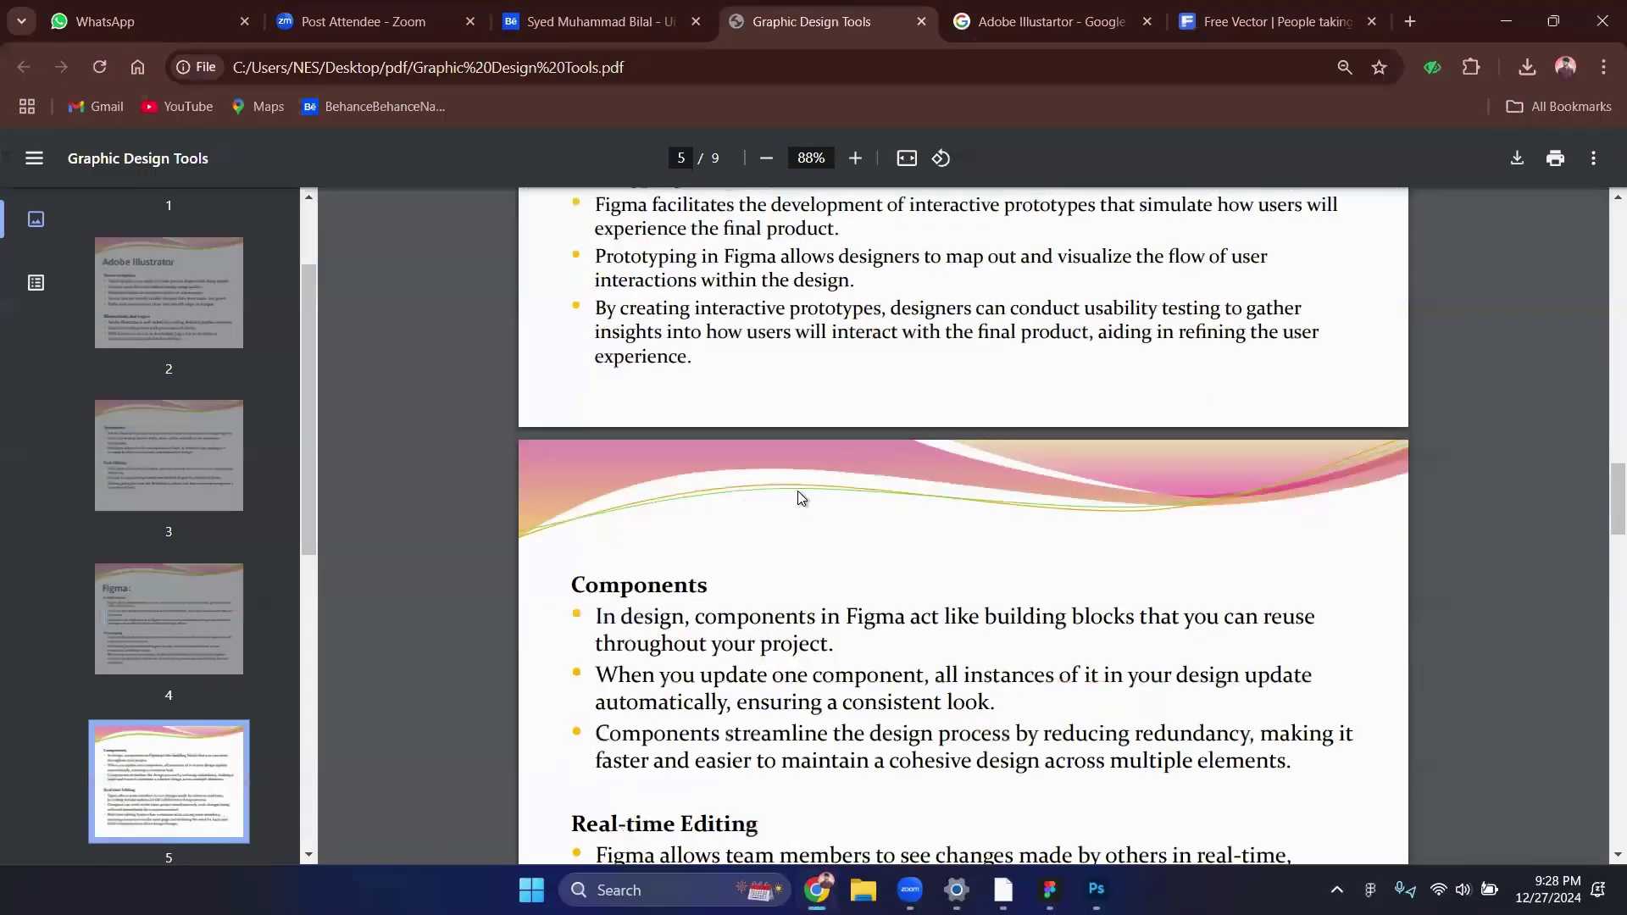
scroll(801, 502, "down", 1)
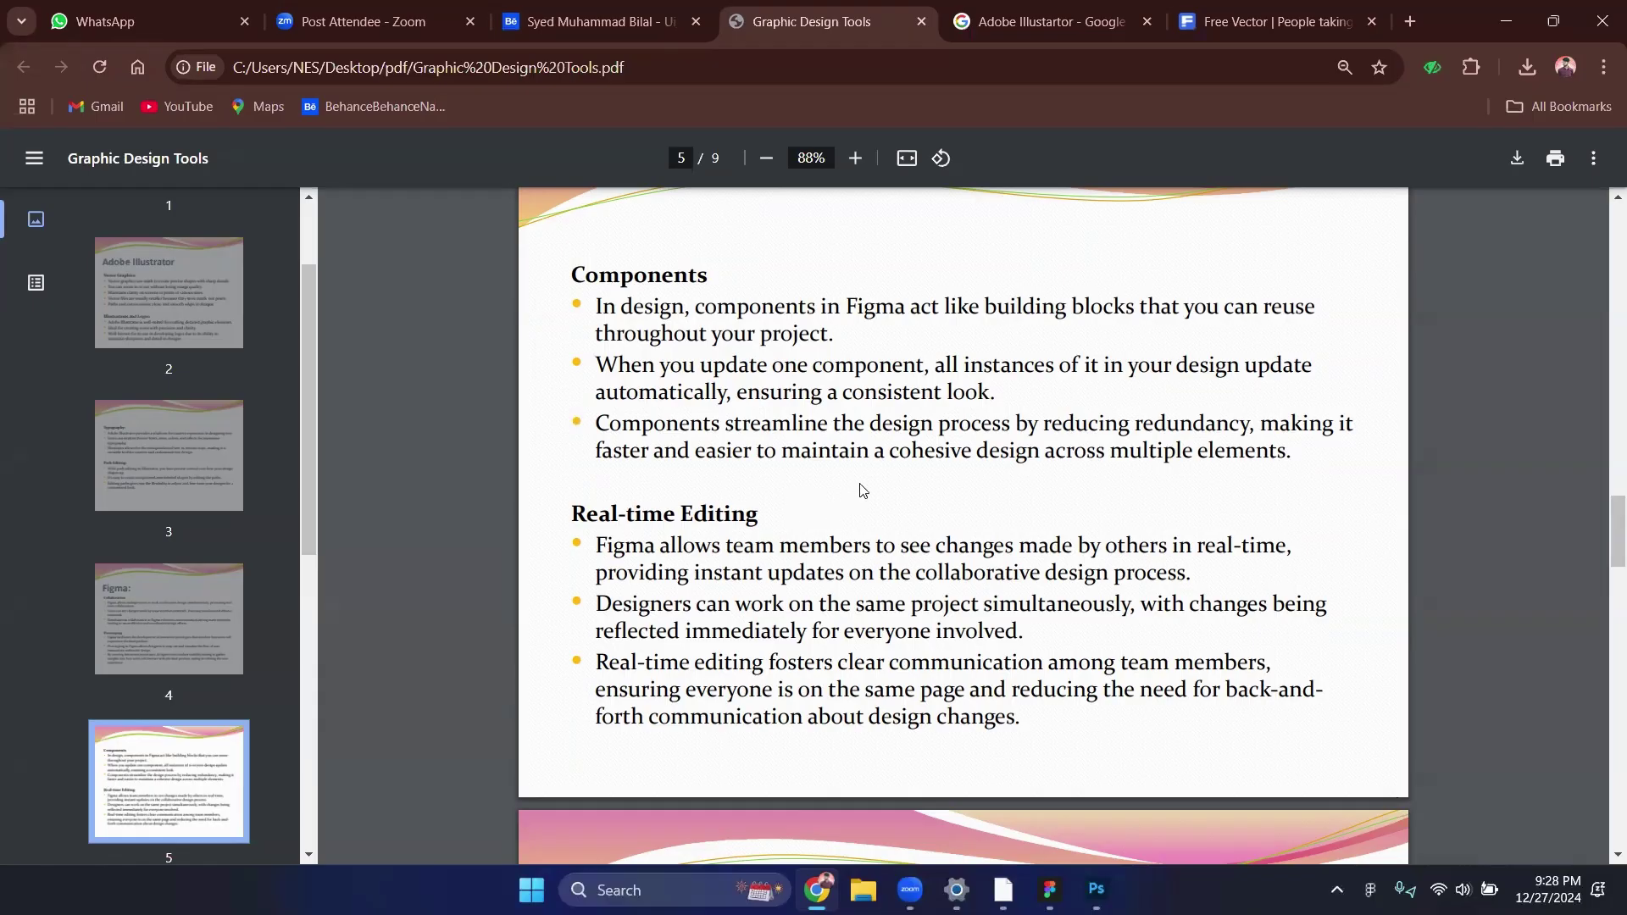
Switch to Figma and locate the Components section with the Nav Bar and Nav Bar2 components on the Dance App page.
key("alt+Tab")
scroll(857, 562, "down", 10)
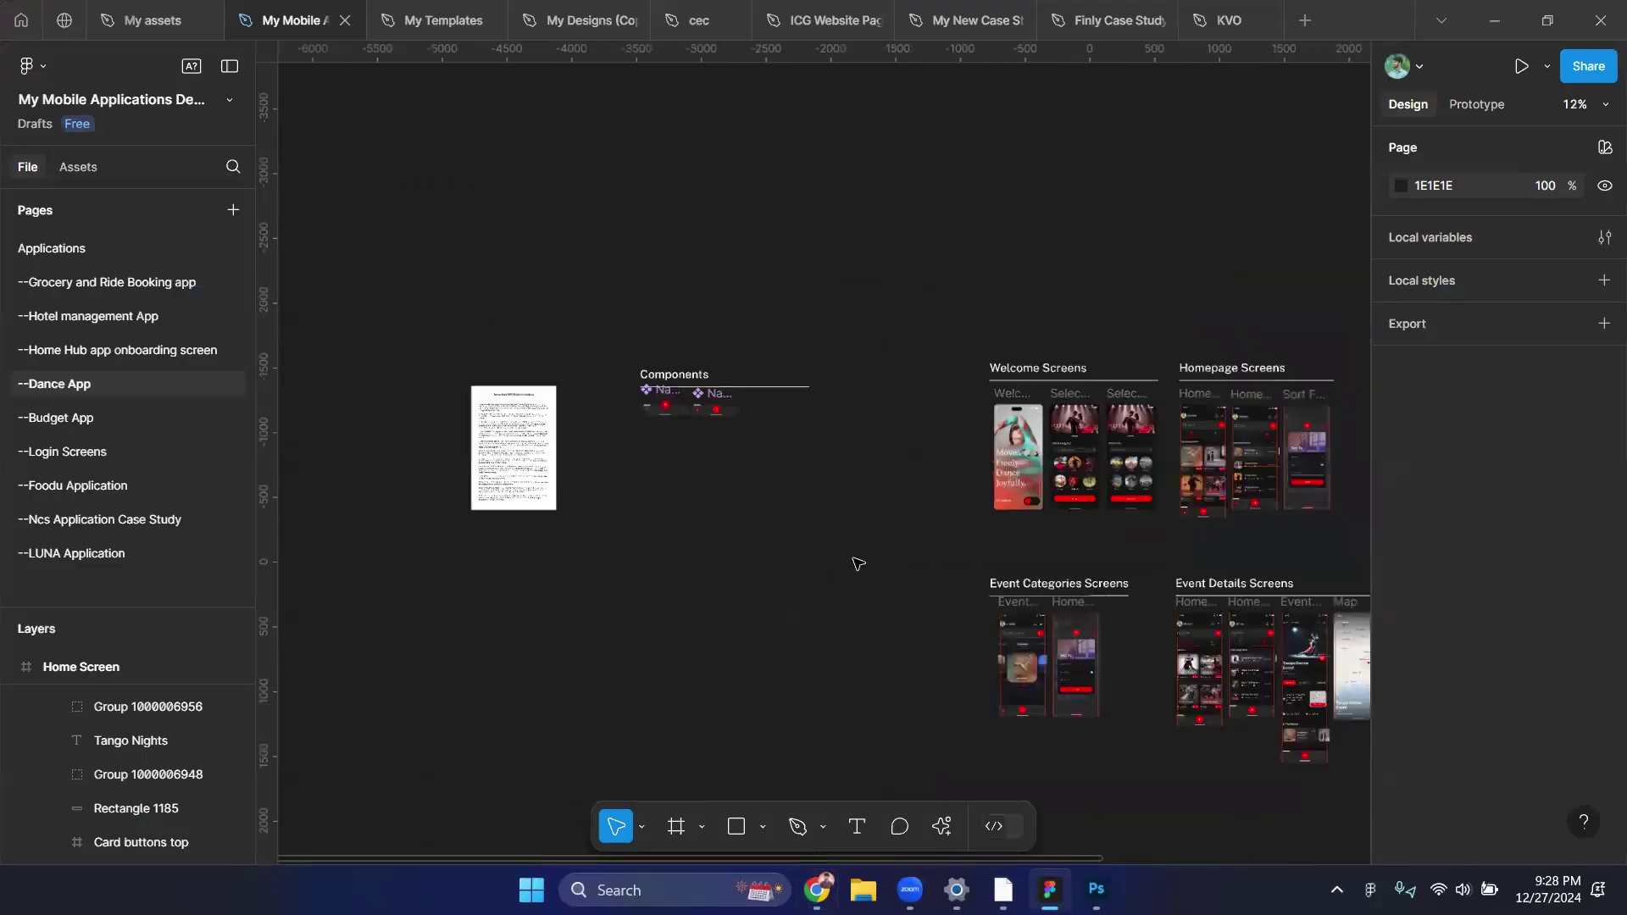
scroll(857, 562, "up", 5)
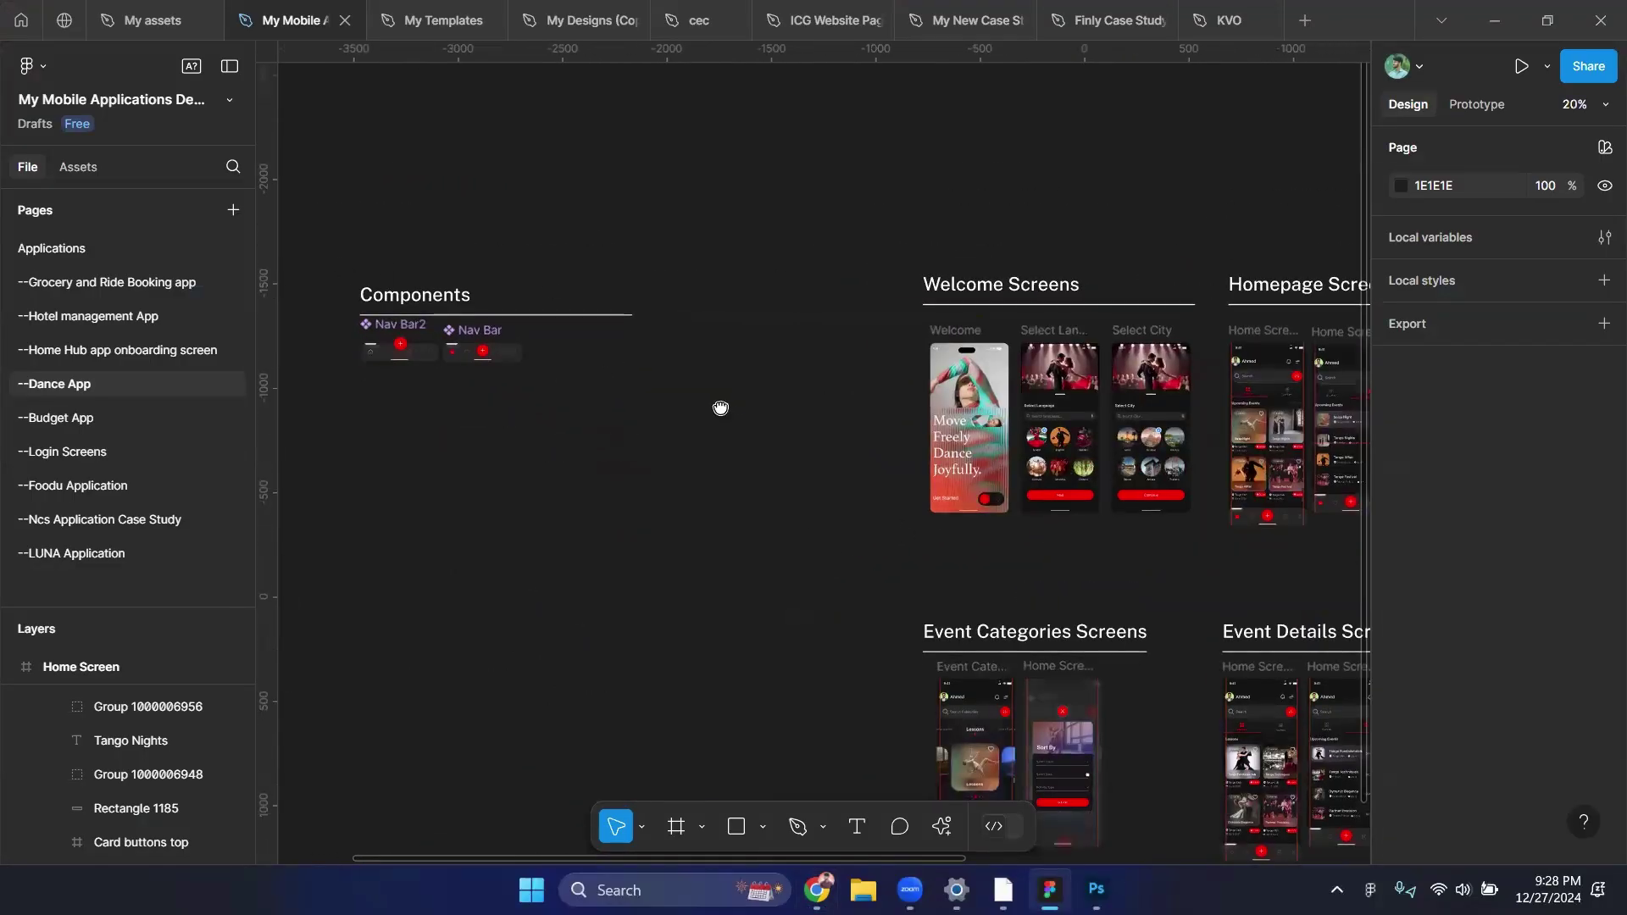
scroll(415, 373, "right", 1)
Try to change the stroke of the plus icon in the Nav Bar component to black (000000).
left_click(477, 351, "ctrl")
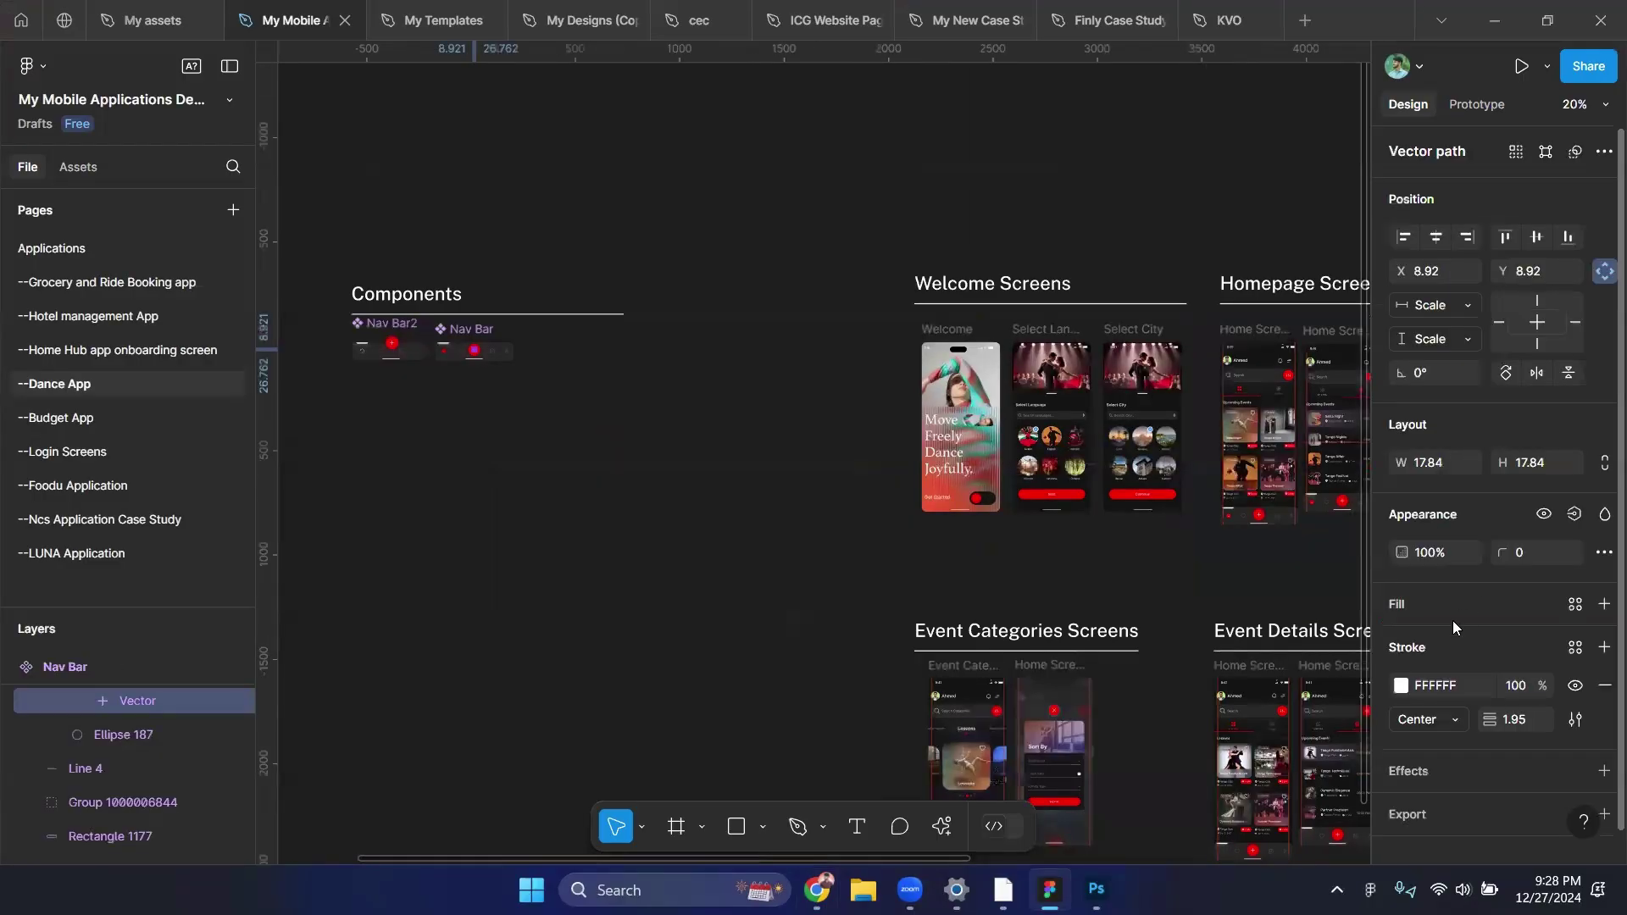
left_click(1401, 686)
scroll(640, 428, "right", 5)
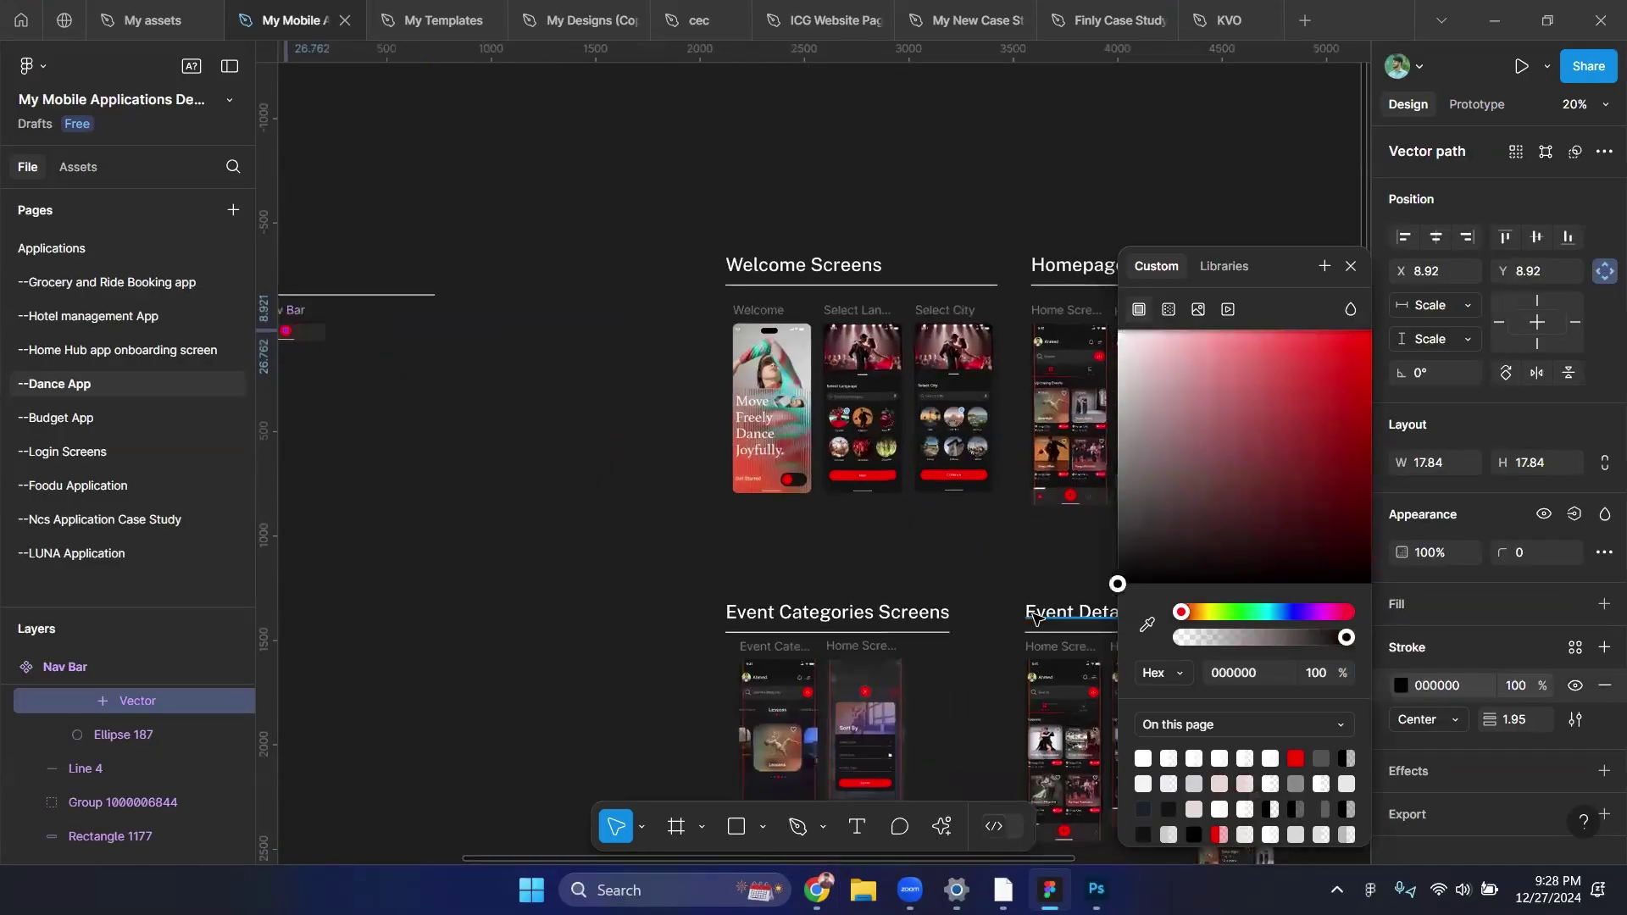
left_click(651, 441)
scroll(428, 312, "left", 3)
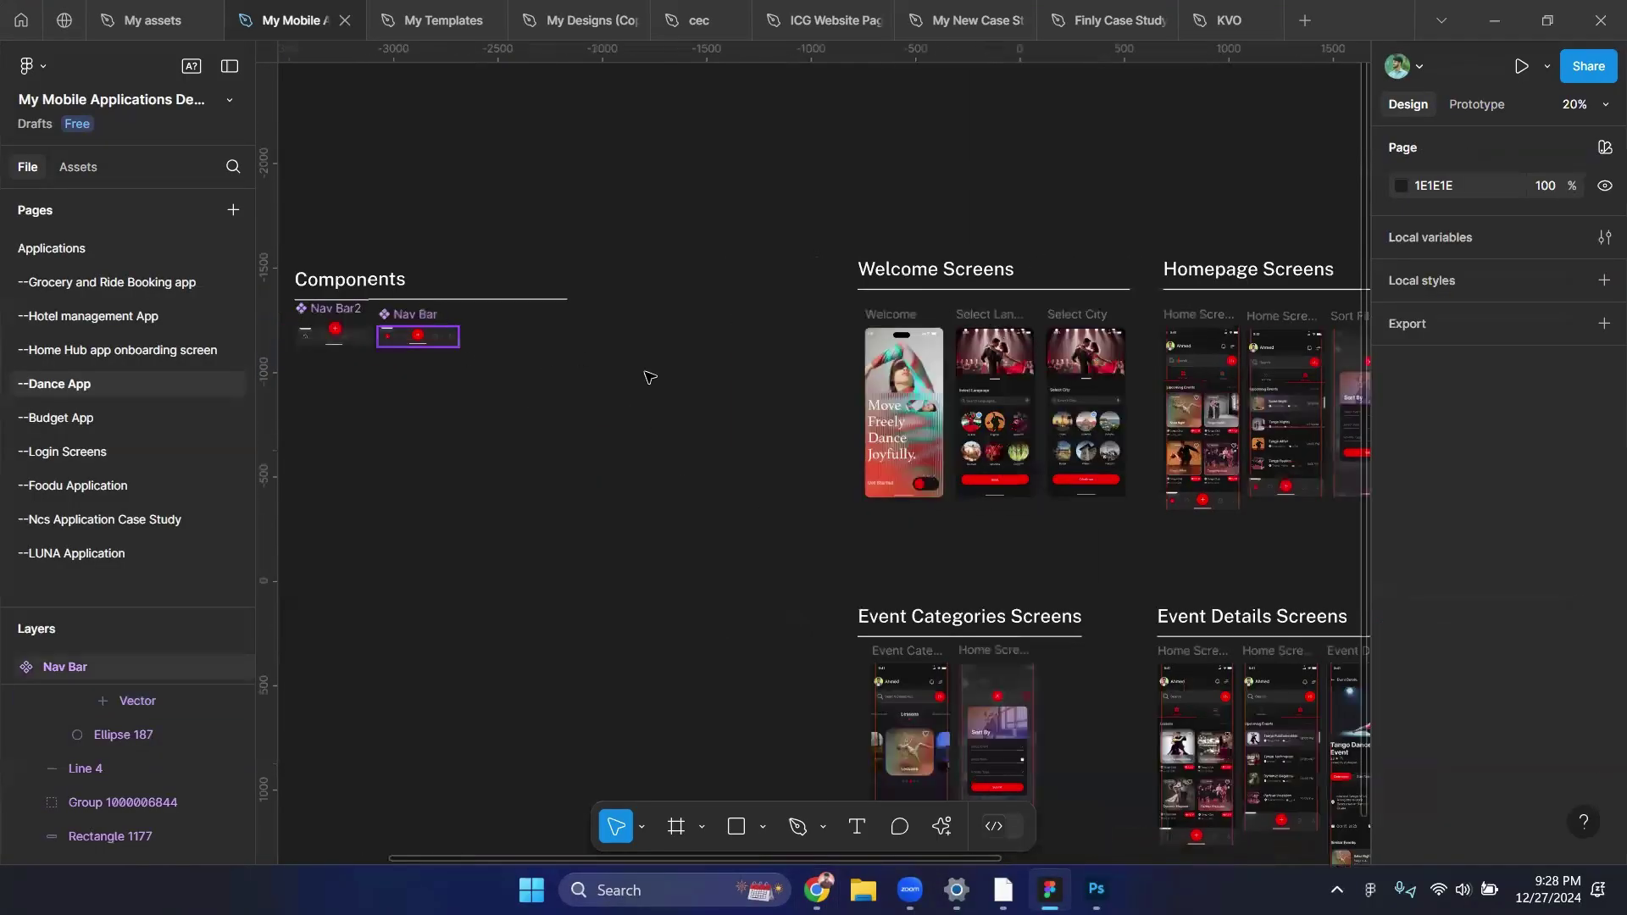
Move the Nav Bar component out of the Components section to just below the first Home Screen, at about X 686, Y -280.
left_click_drag(426, 314, 1254, 536)
left_click_drag(824, 563, 1124, 618)
scroll(602, 275, "up", 1)
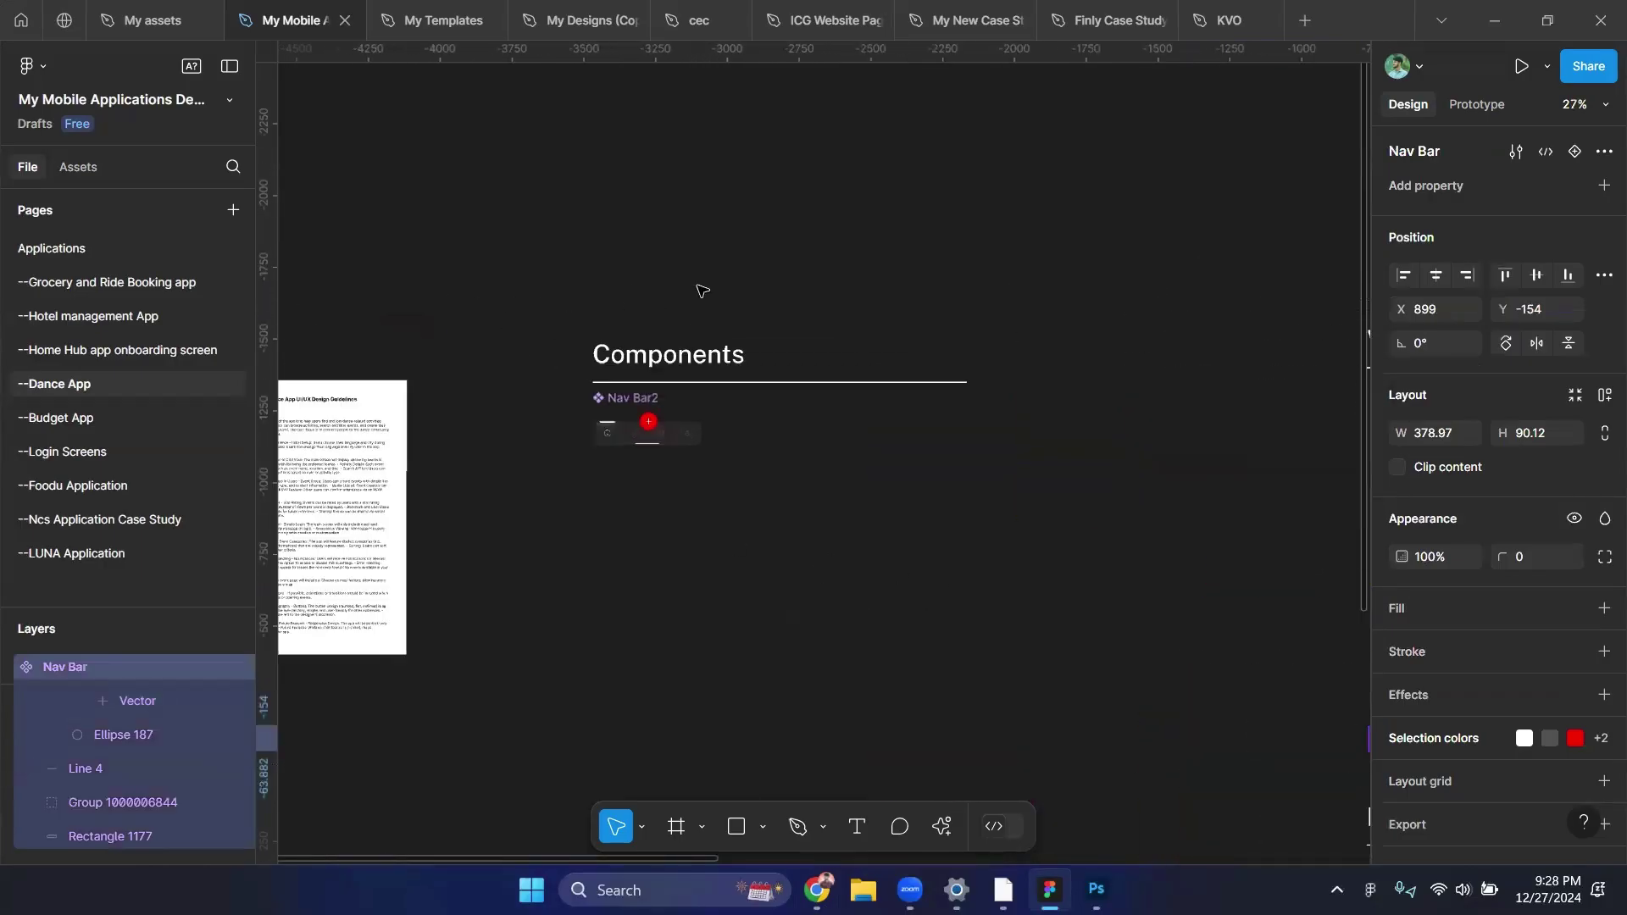
scroll(762, 365, "down", 5)
scroll(766, 454, "up", 6)
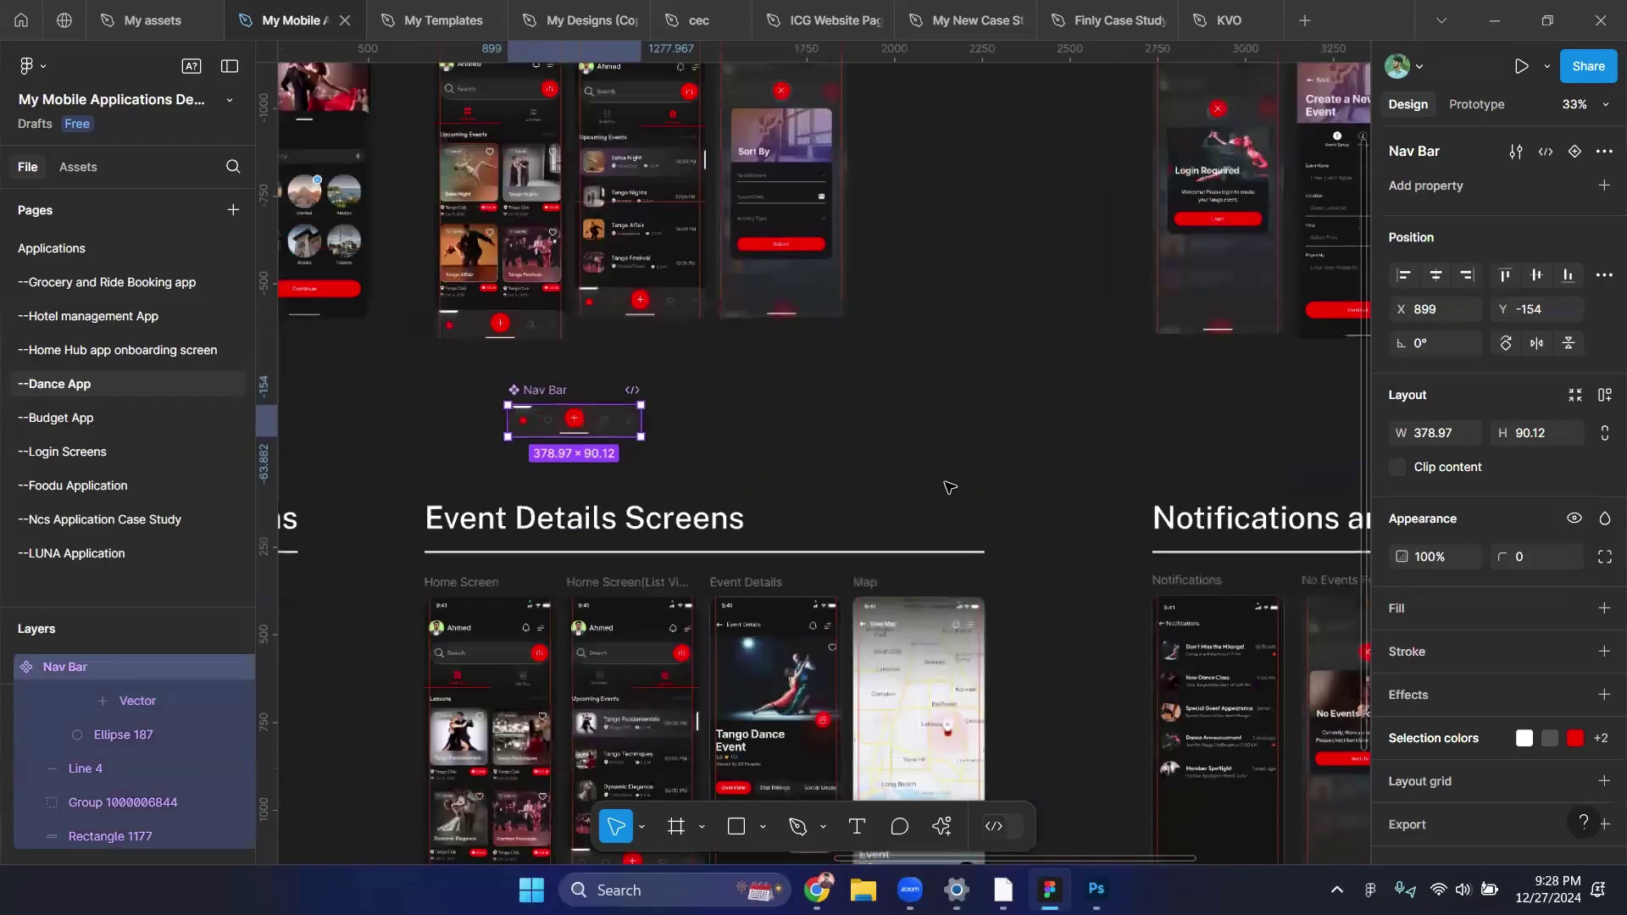
scroll(807, 438, "up", 3)
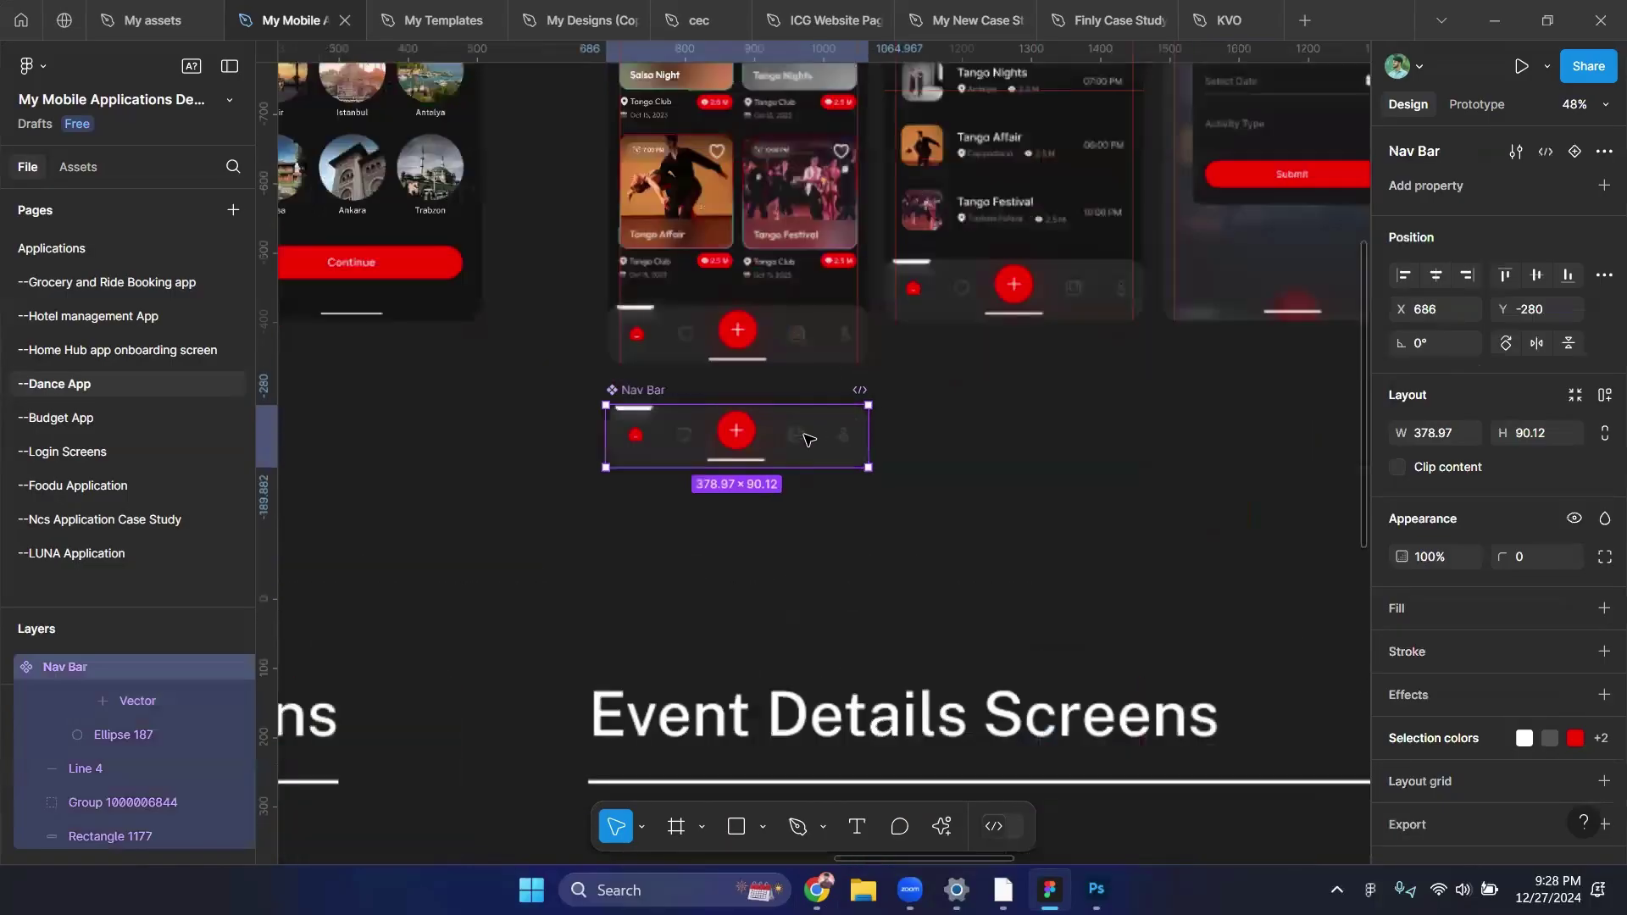
left_click(1068, 509)
Draw a white pencil arrow pointing at the relocated Nav Bar component and handwrite "Parent" beside it.
scroll(1059, 517, "up", 4)
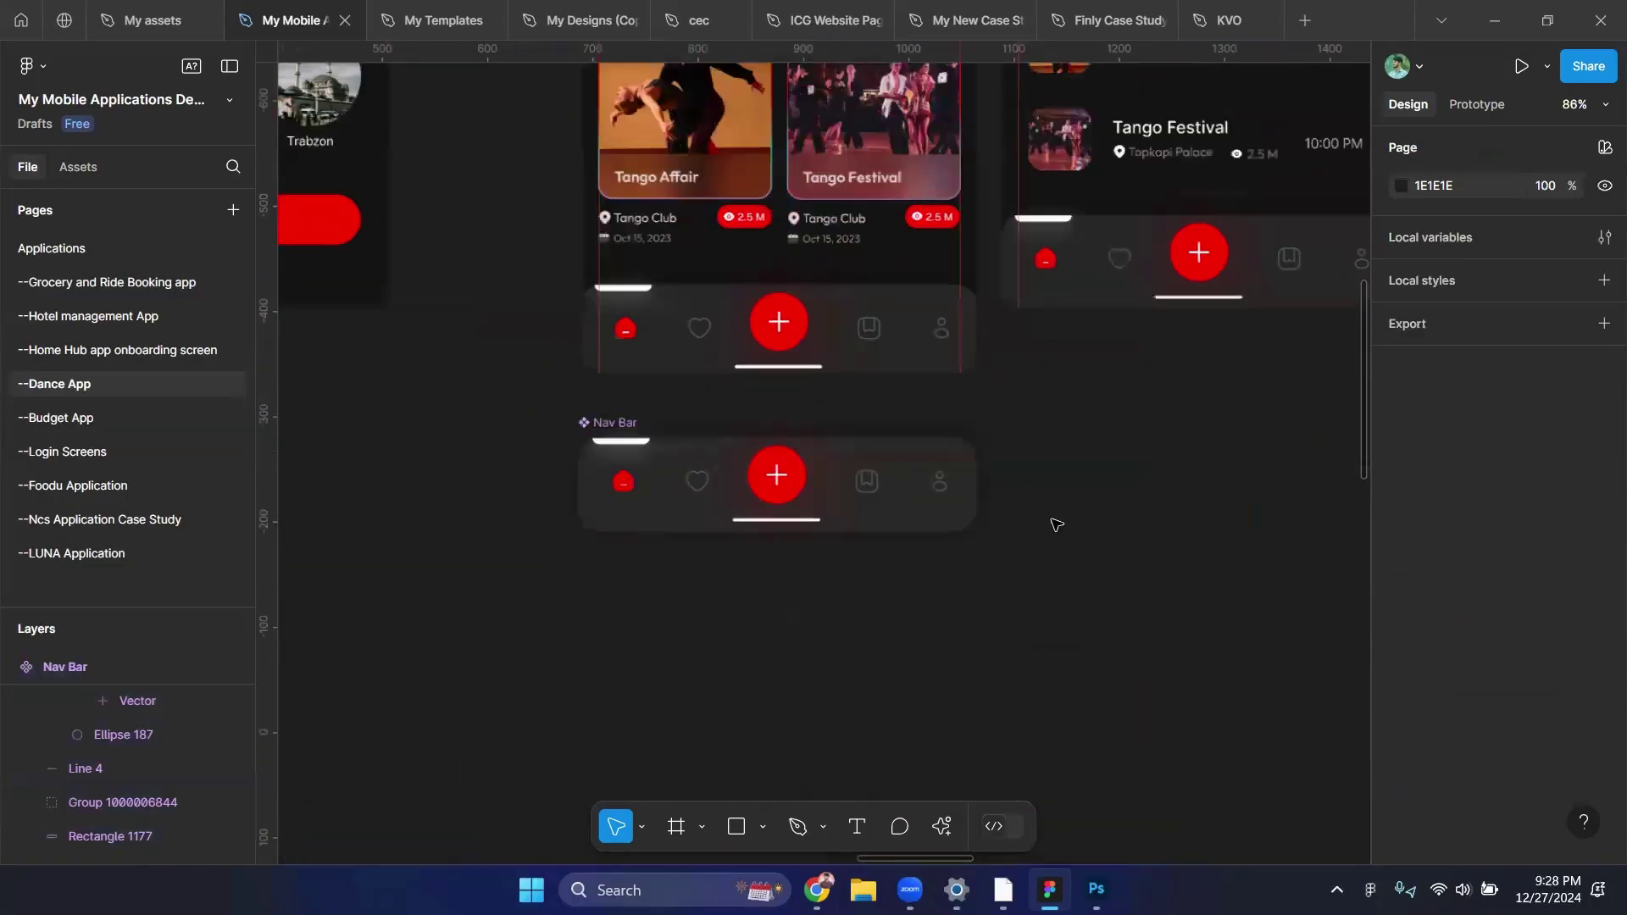
scroll(1055, 524, "up", 2)
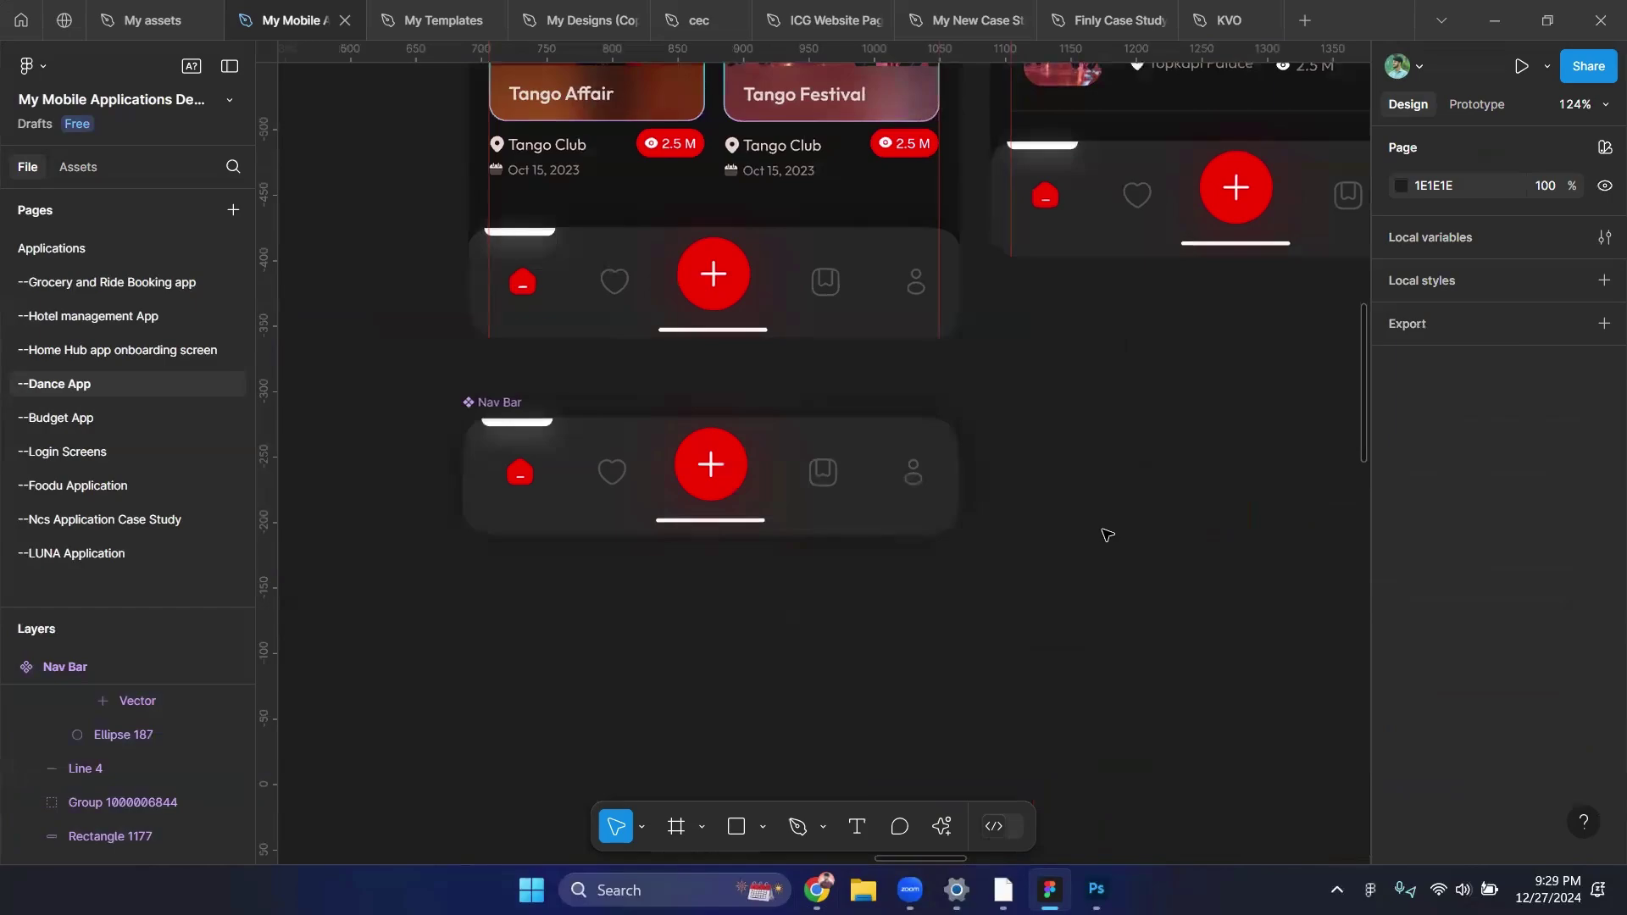
scroll(700, 435, "down", 8)
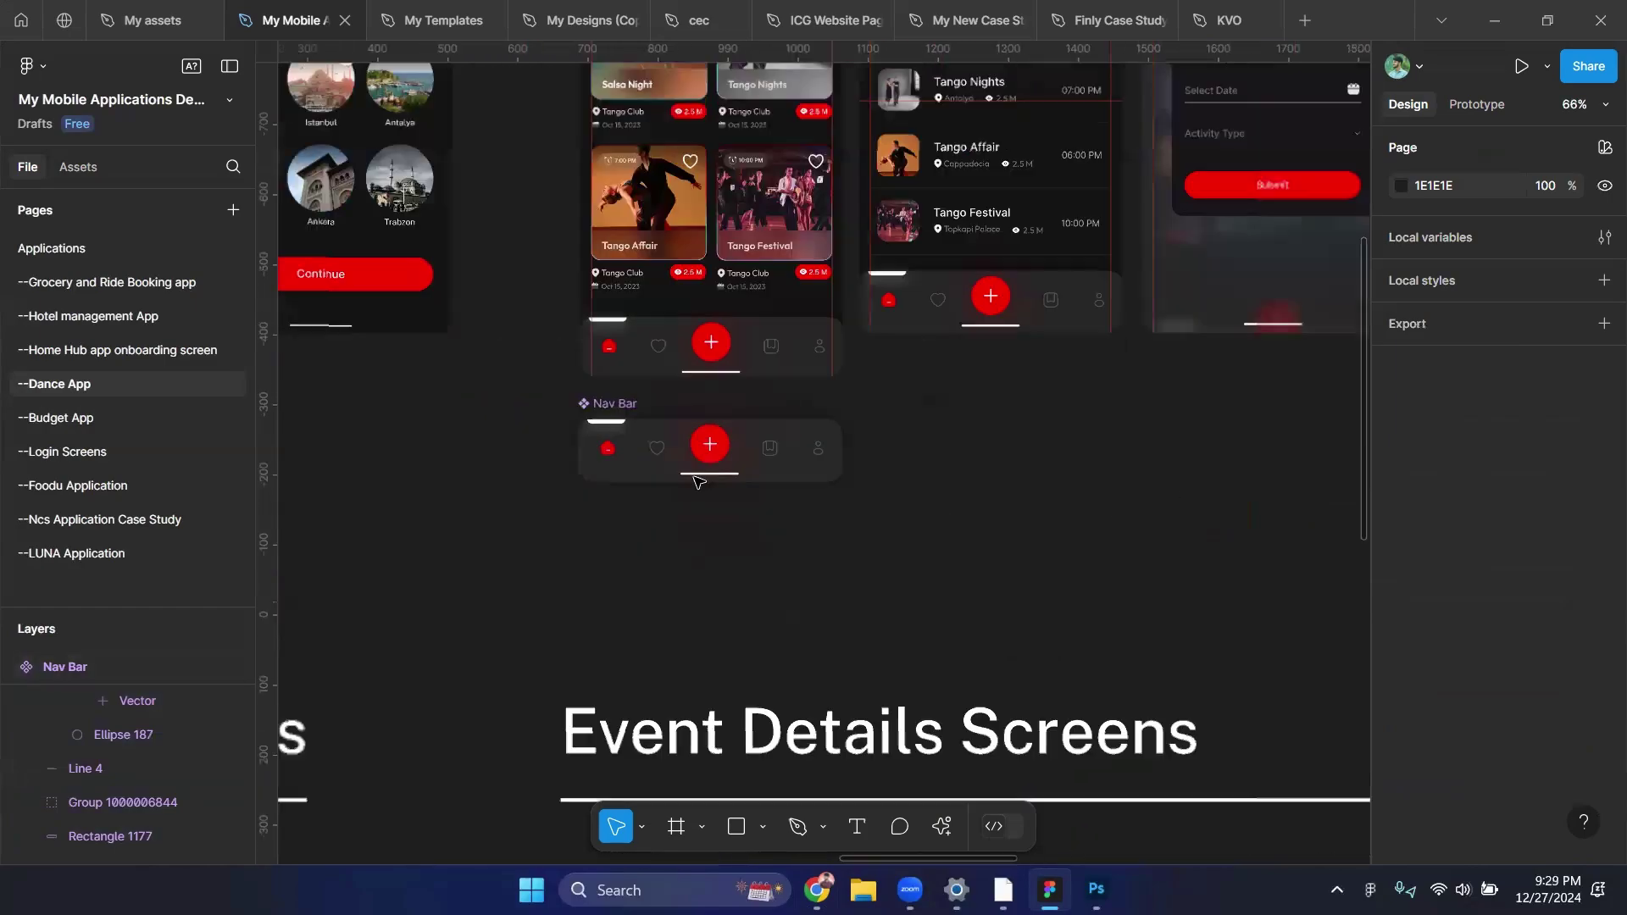
scroll(815, 490, "up", 10)
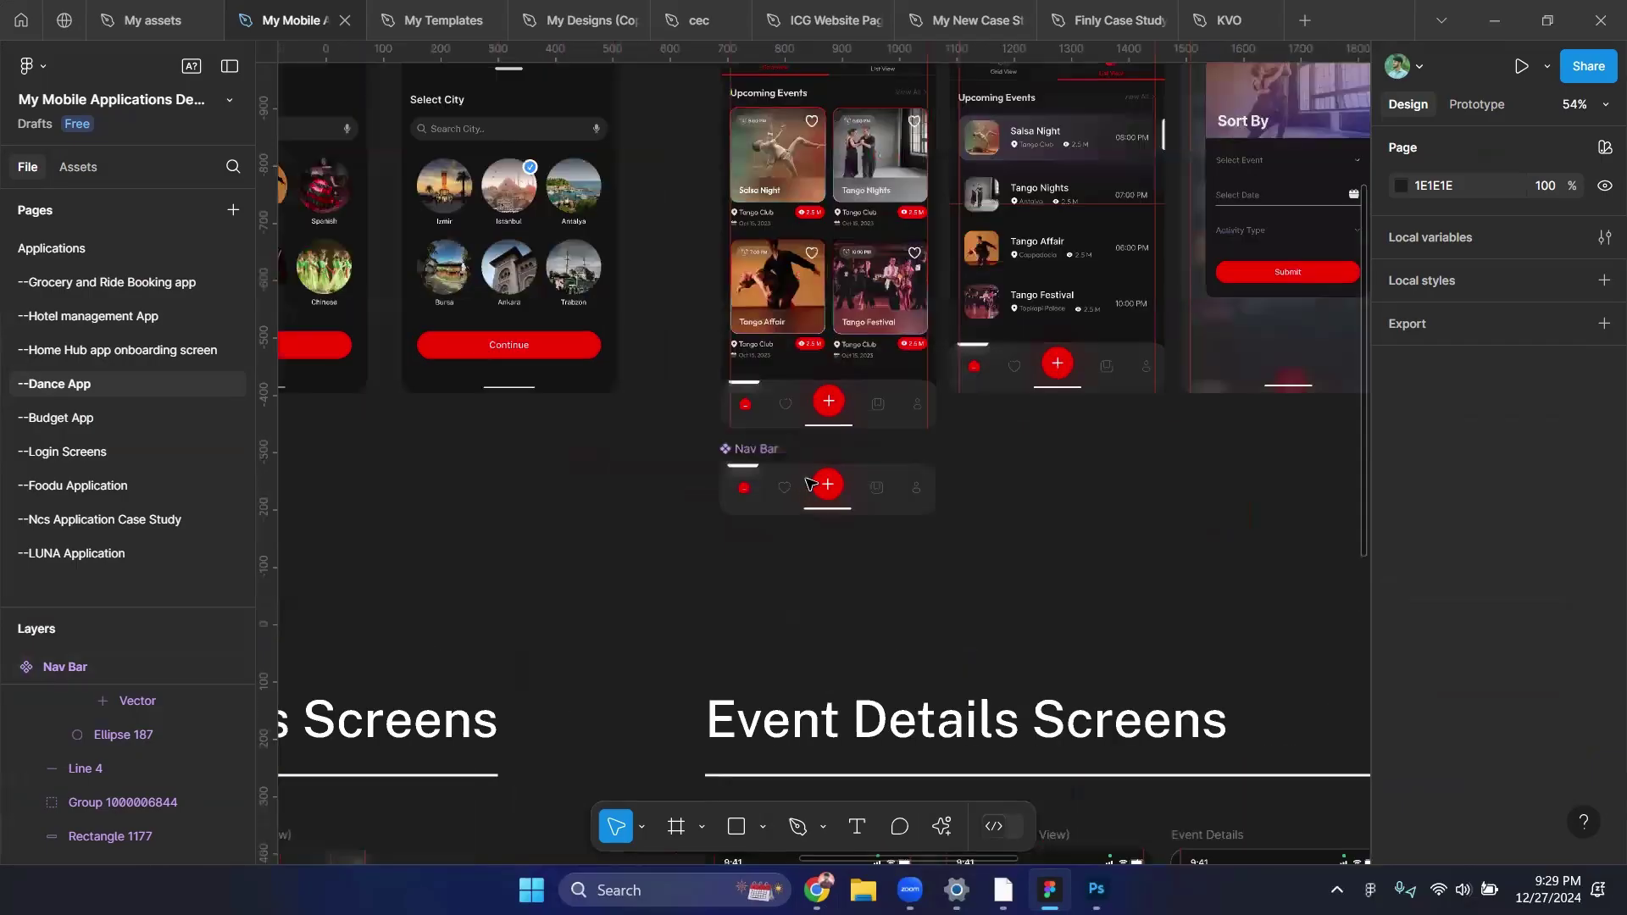
key("shift+p")
mouse_move(1052, 414)
left_mouse_down()
mouse_move(928, 434)
mouse_move(941, 469)
left_mouse_up()
scroll(932, 466, "down", 3)
mouse_move(912, 559)
left_mouse_down()
mouse_move(921, 481)
mouse_move(911, 532)
mouse_move(976, 555)
mouse_move(1009, 508)
mouse_move(1040, 506)
mouse_move(1060, 551)
left_mouse_up()
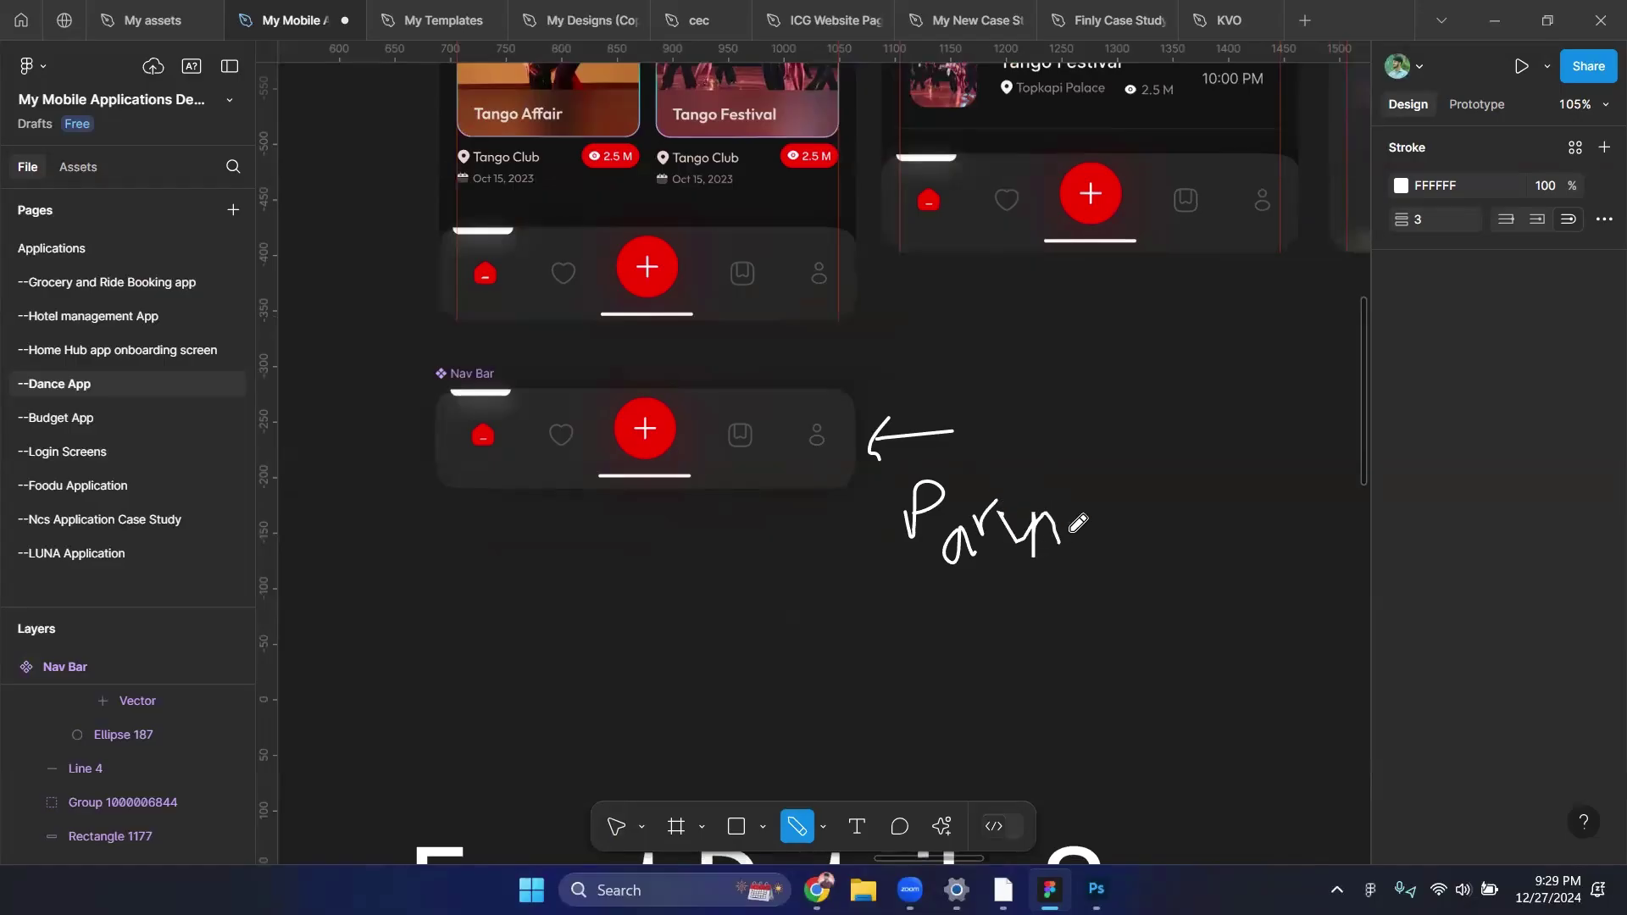
left_click_drag(1072, 459, 1101, 580)
mouse_move(1051, 511)
left_mouse_down()
mouse_move(1106, 509)
mouse_move(1017, 506)
mouse_move(988, 536)
left_mouse_up()
scroll(1017, 506, "down", 5)
scroll(988, 535, "up", 4)
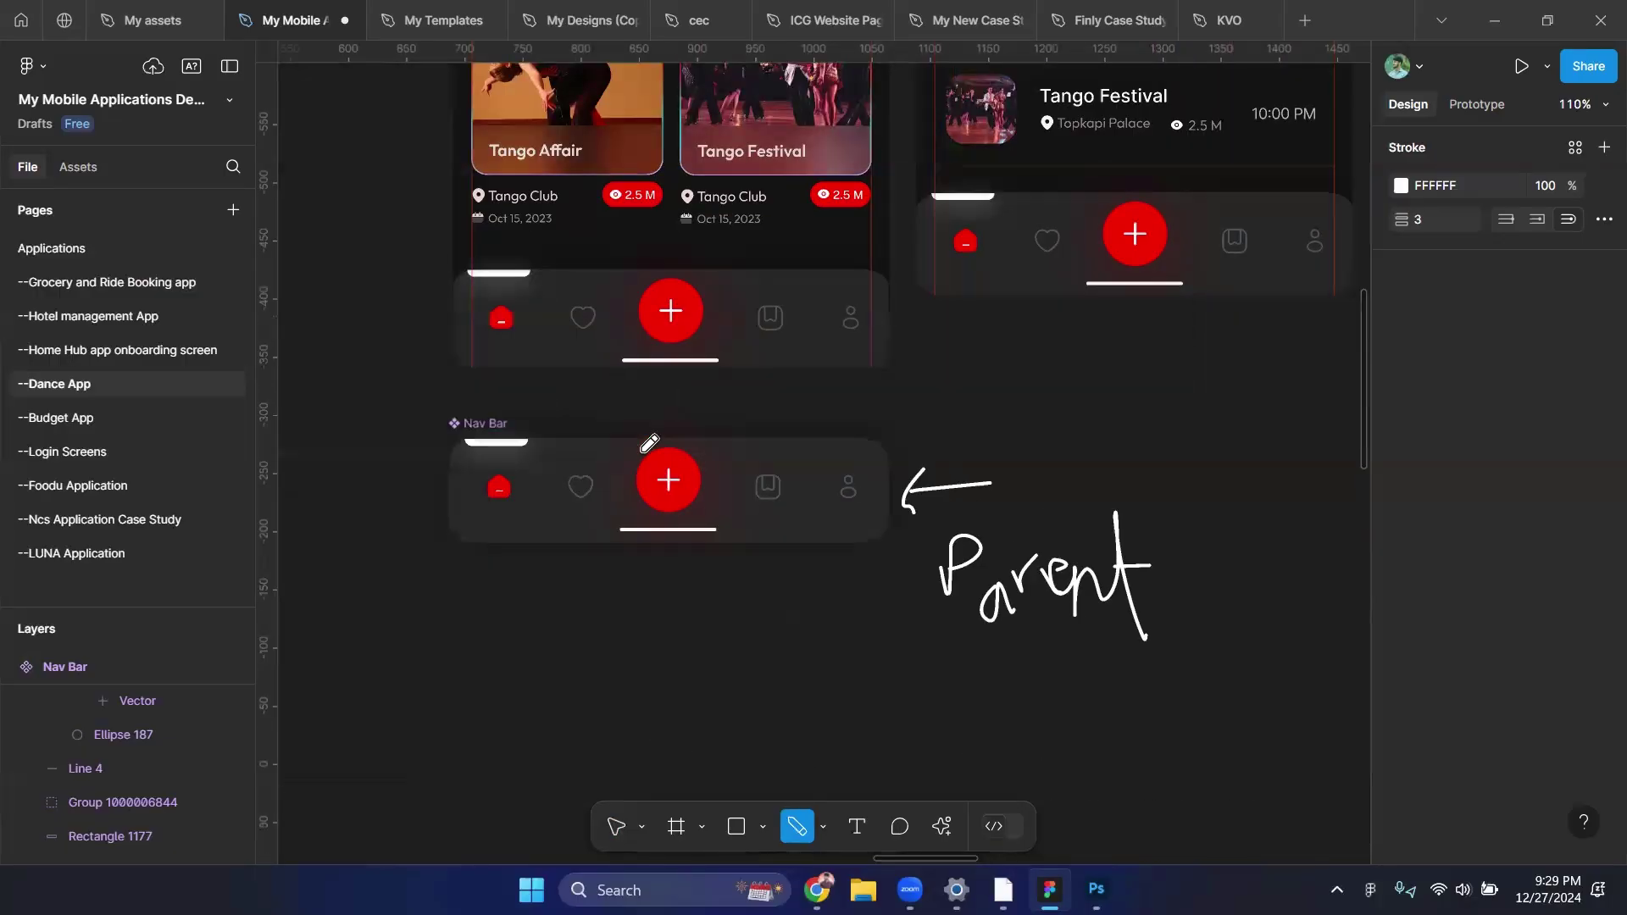
Look over the screen groups that use the navigation bar, returning to the Nav Bar component labelled Parent.
scroll(642, 375, "down", 10)
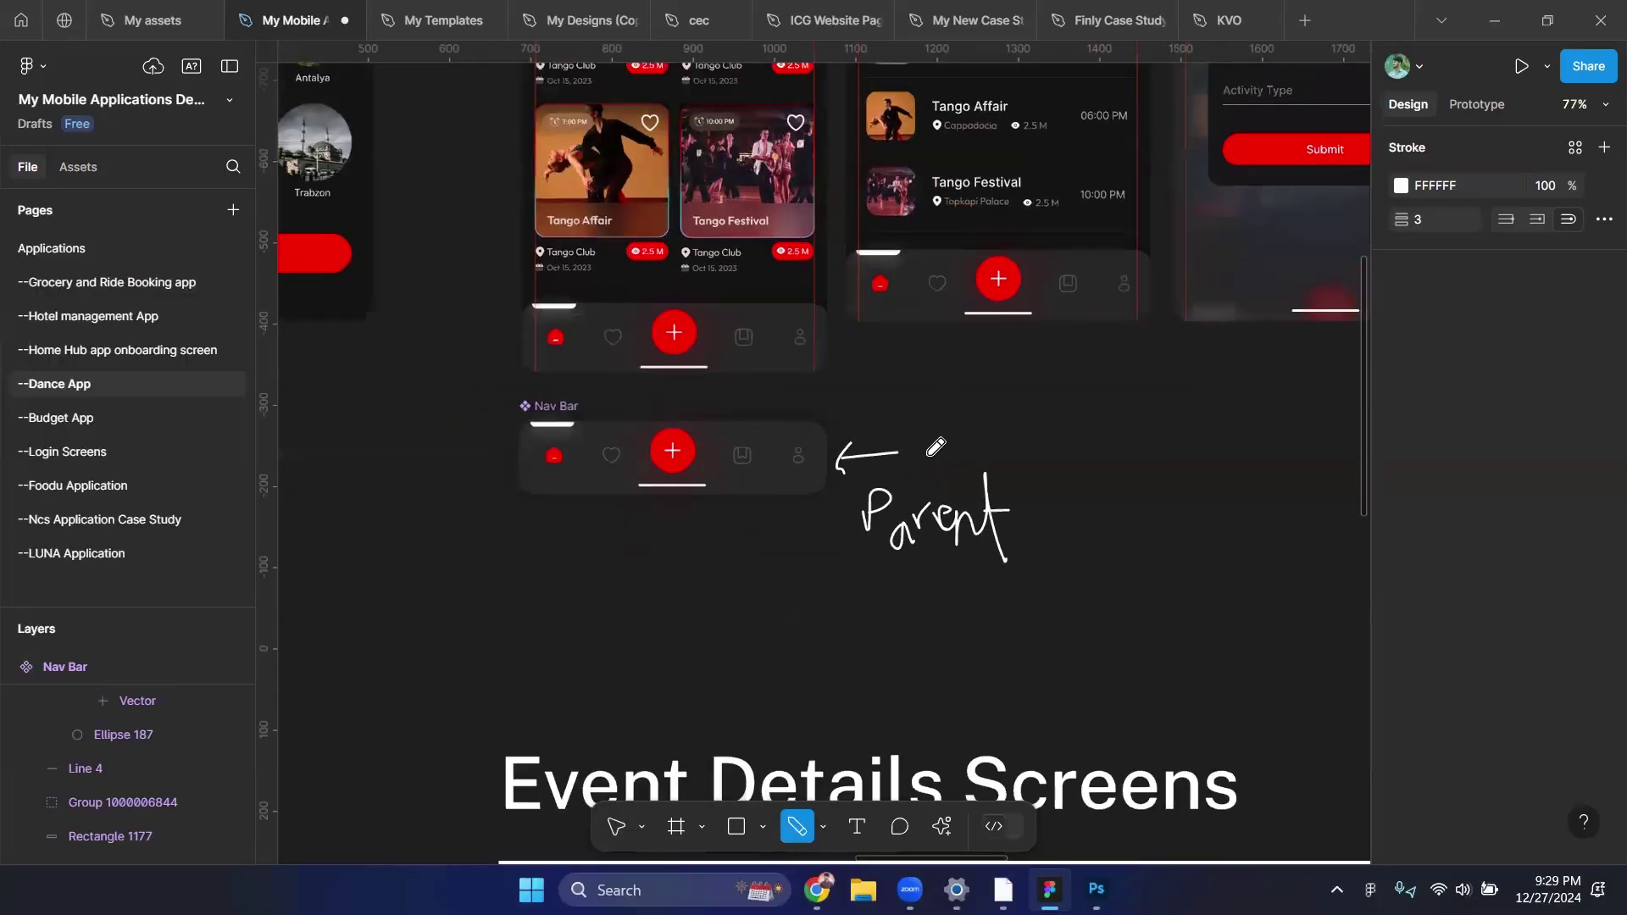
scroll(983, 389, "right", 3)
scroll(1297, 541, "down", 2)
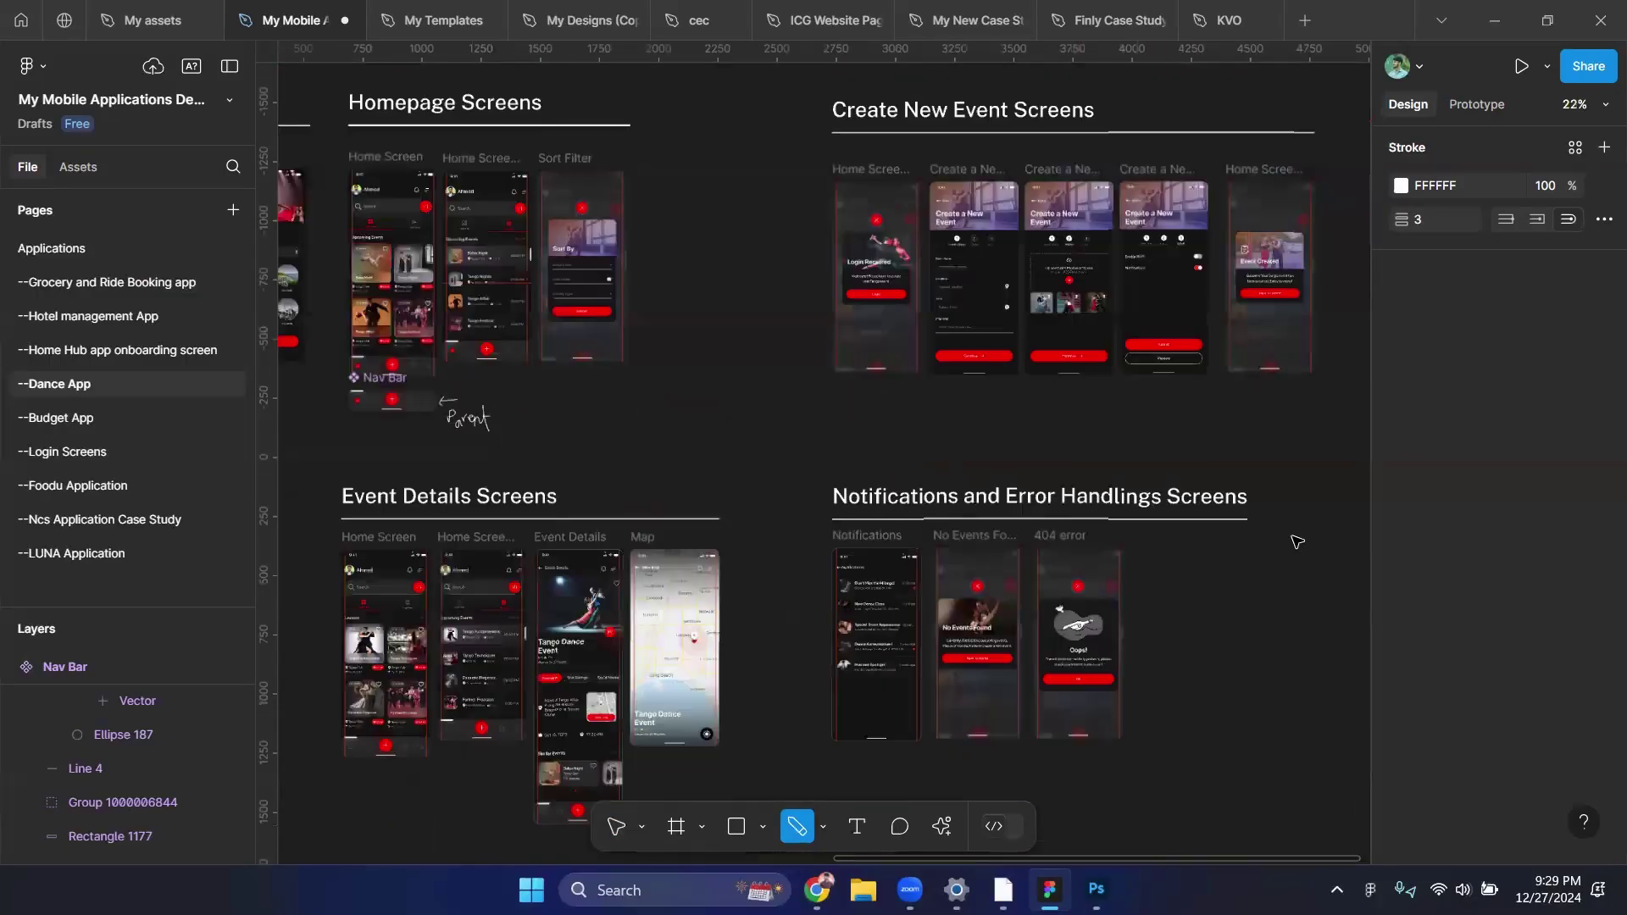
scroll(930, 178, "down", 3)
scroll(872, 327, "up", 8)
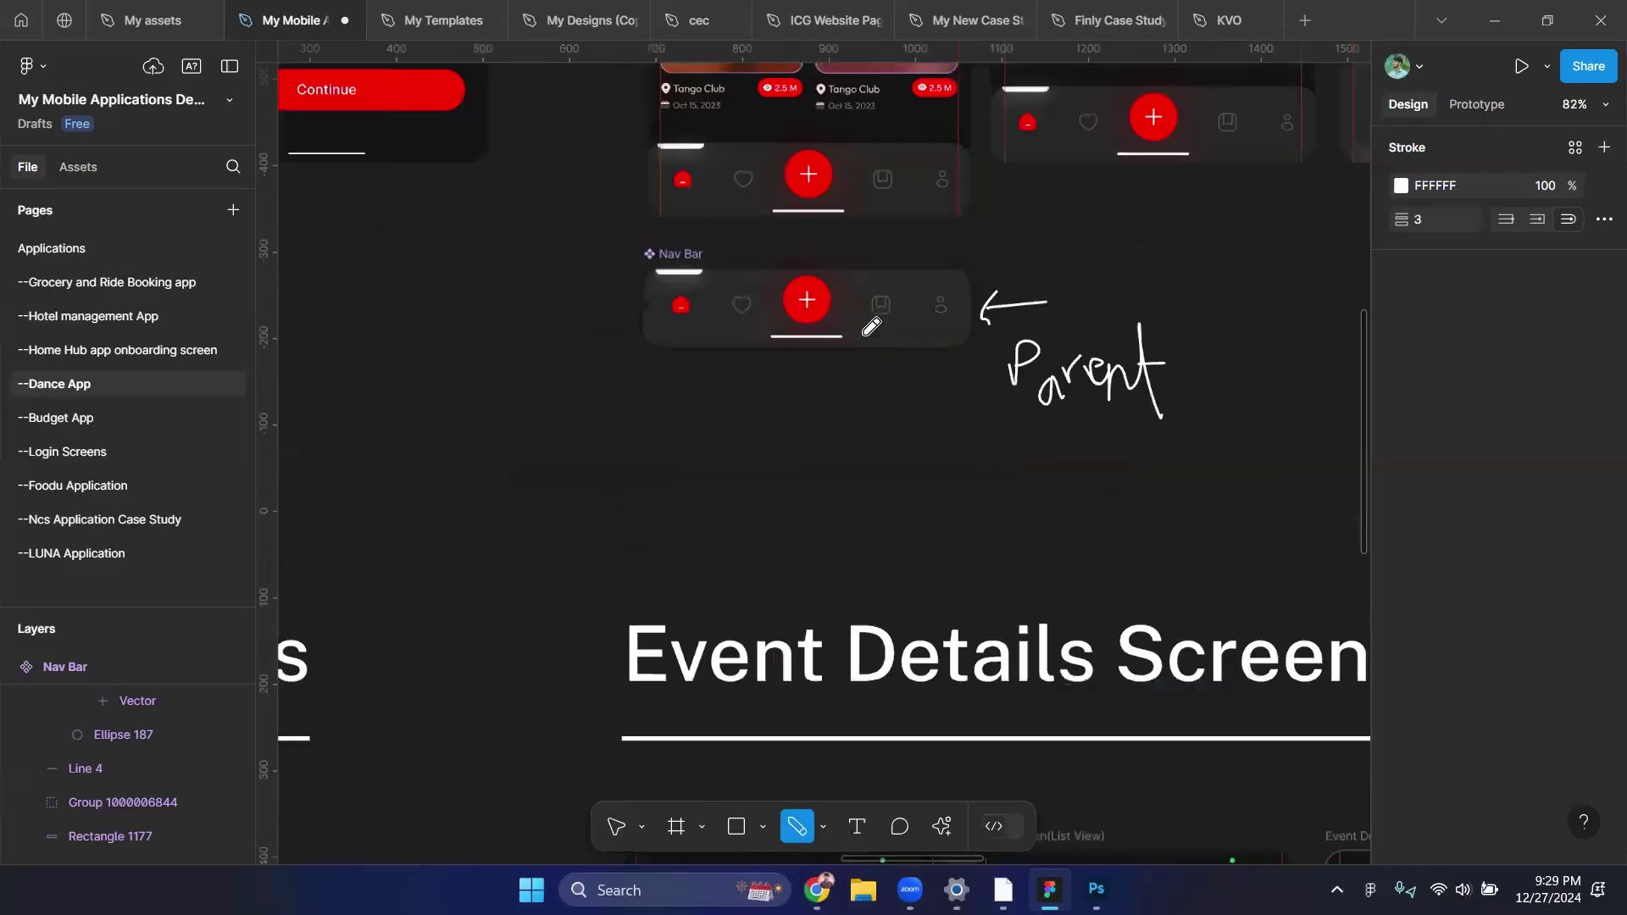
Delete the white pencil arrow and the handwritten "Parent" beside the Nav Bar component.
key("Escape")
mouse_move(1276, 525)
left_mouse_down()
mouse_move(1010, 271)
mouse_move(980, 271)
left_mouse_up()
key("Delete")
Recolor the stroke of the Nav Bar component's plus icon first to yellow (F1E454) and finally to black (000000).
scroll(821, 440, "up", 3)
scroll(820, 440, "left", 1)
double_click(846, 425)
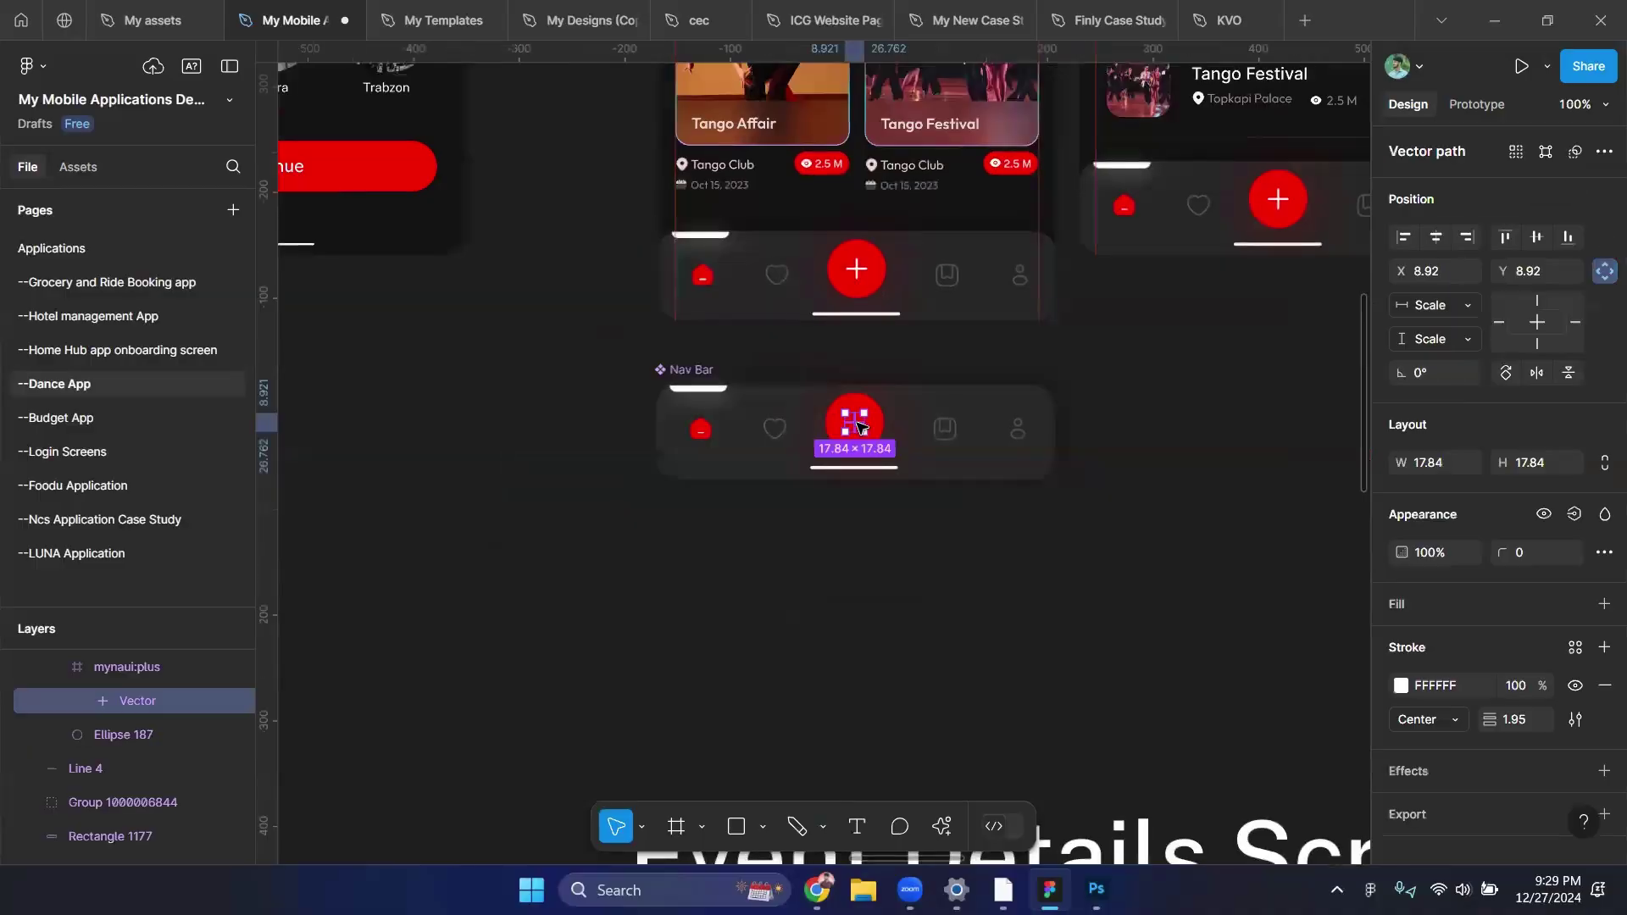
scroll(848, 423, "up", 3)
scroll(1415, 648, "down", 1)
left_click(1400, 661)
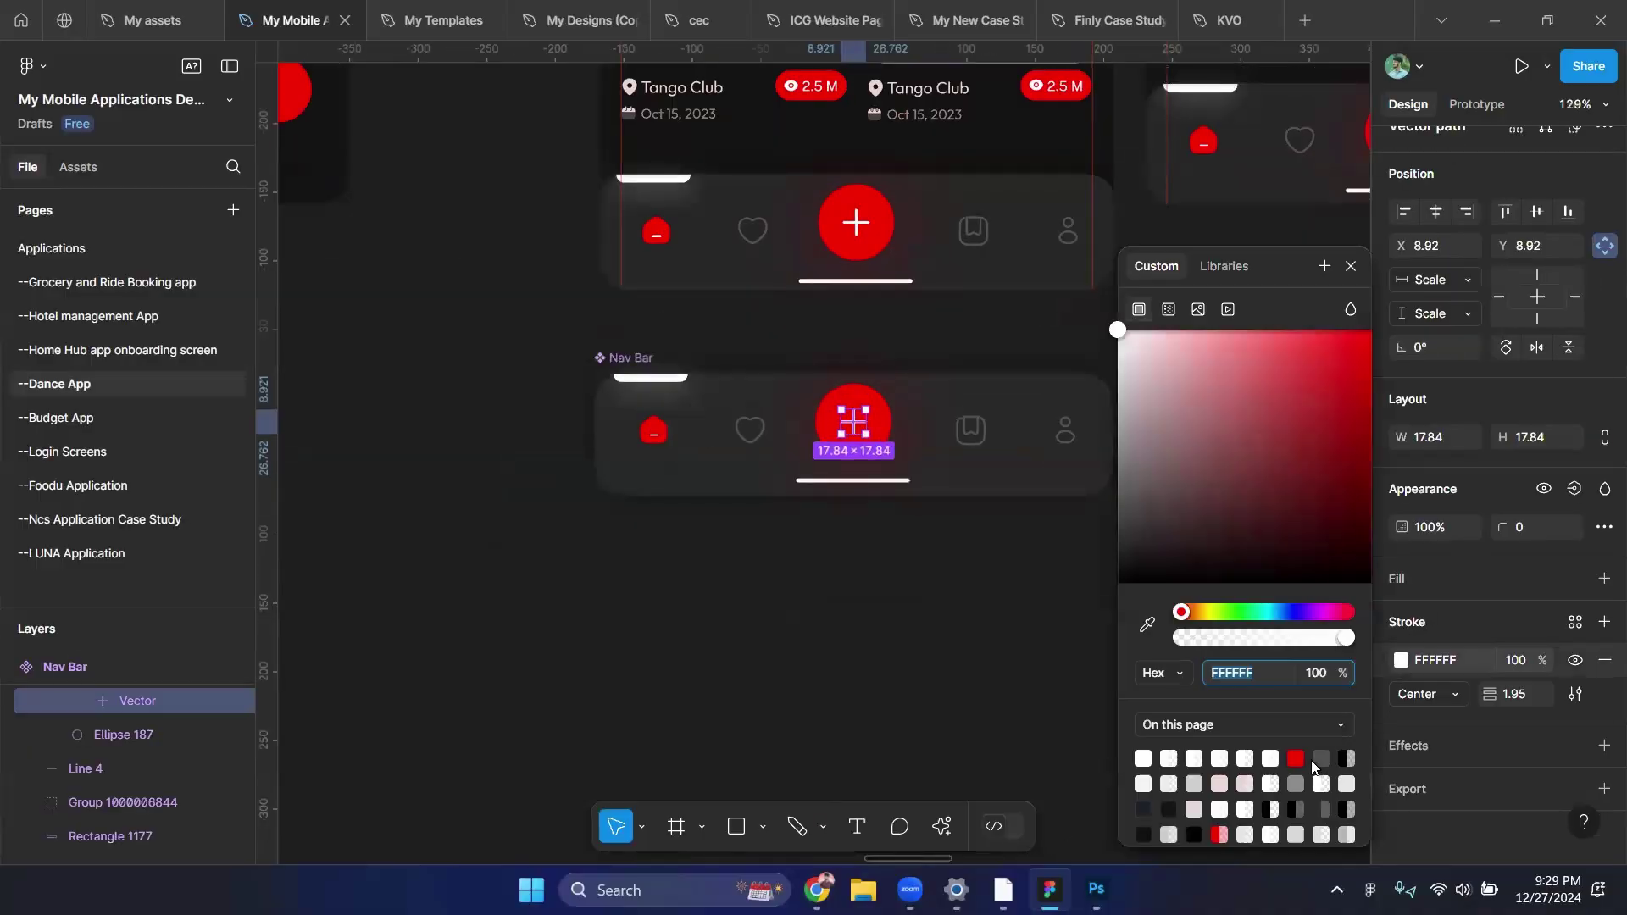
scroll(1268, 756, "down", 5)
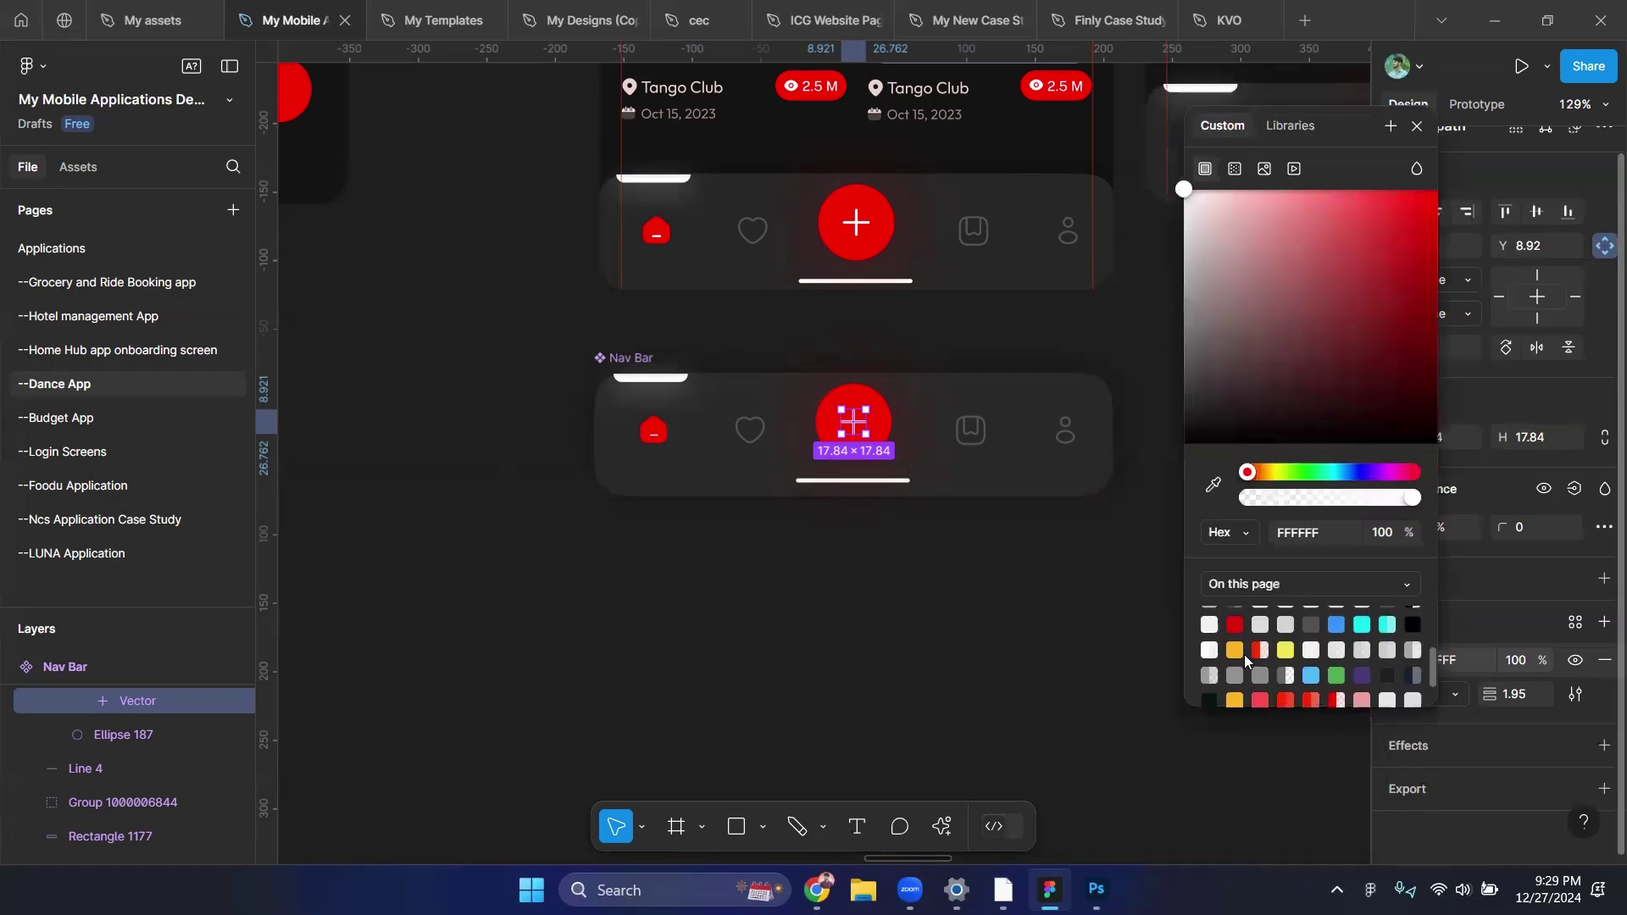
left_click(1286, 649)
scroll(860, 232, "up", 3)
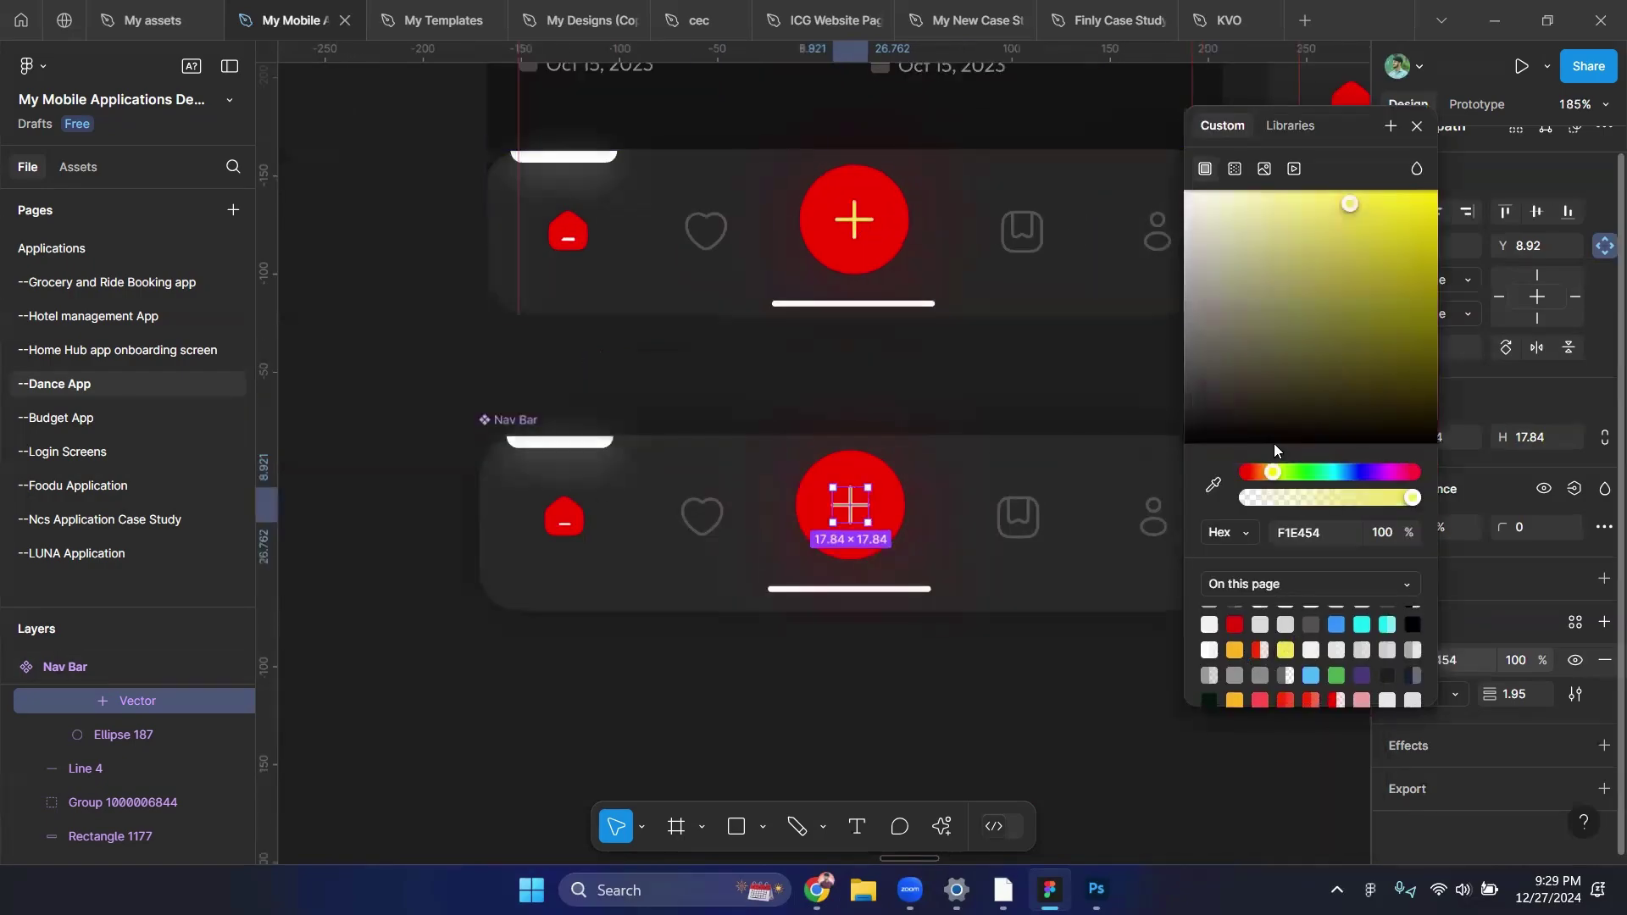
left_click_drag(1273, 444, 982, 587)
Check how the recolored plus icon carries over to the navigation bars on the Homepage and Event Details screens.
scroll(982, 587, "down", 8)
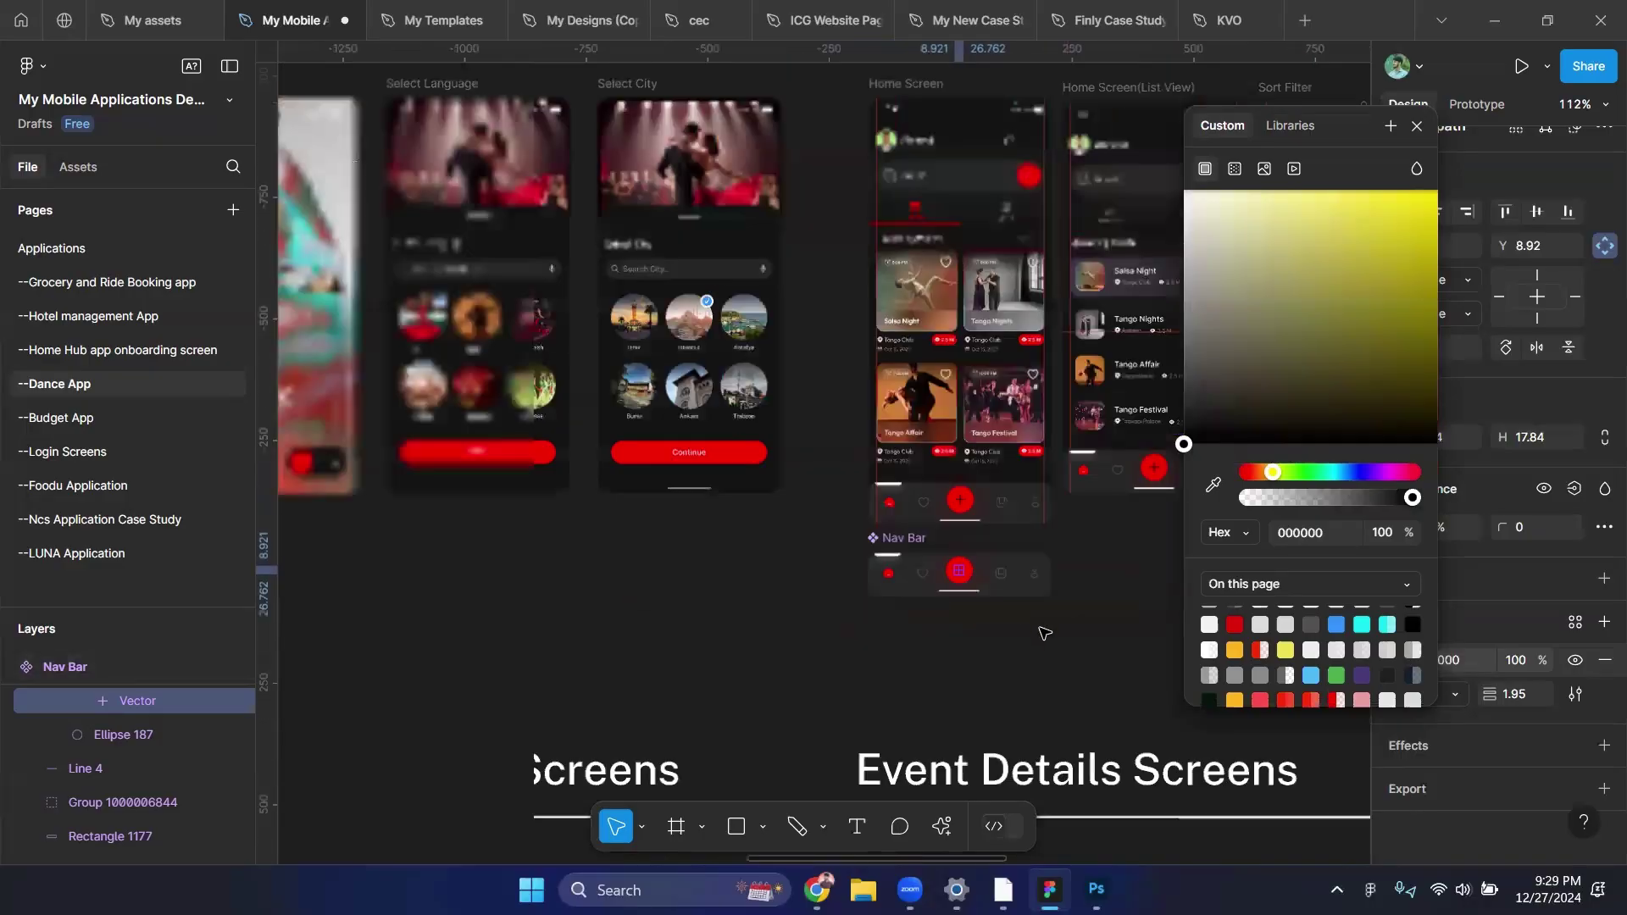
scroll(890, 496, "right", 15)
scroll(868, 475, "down", 3)
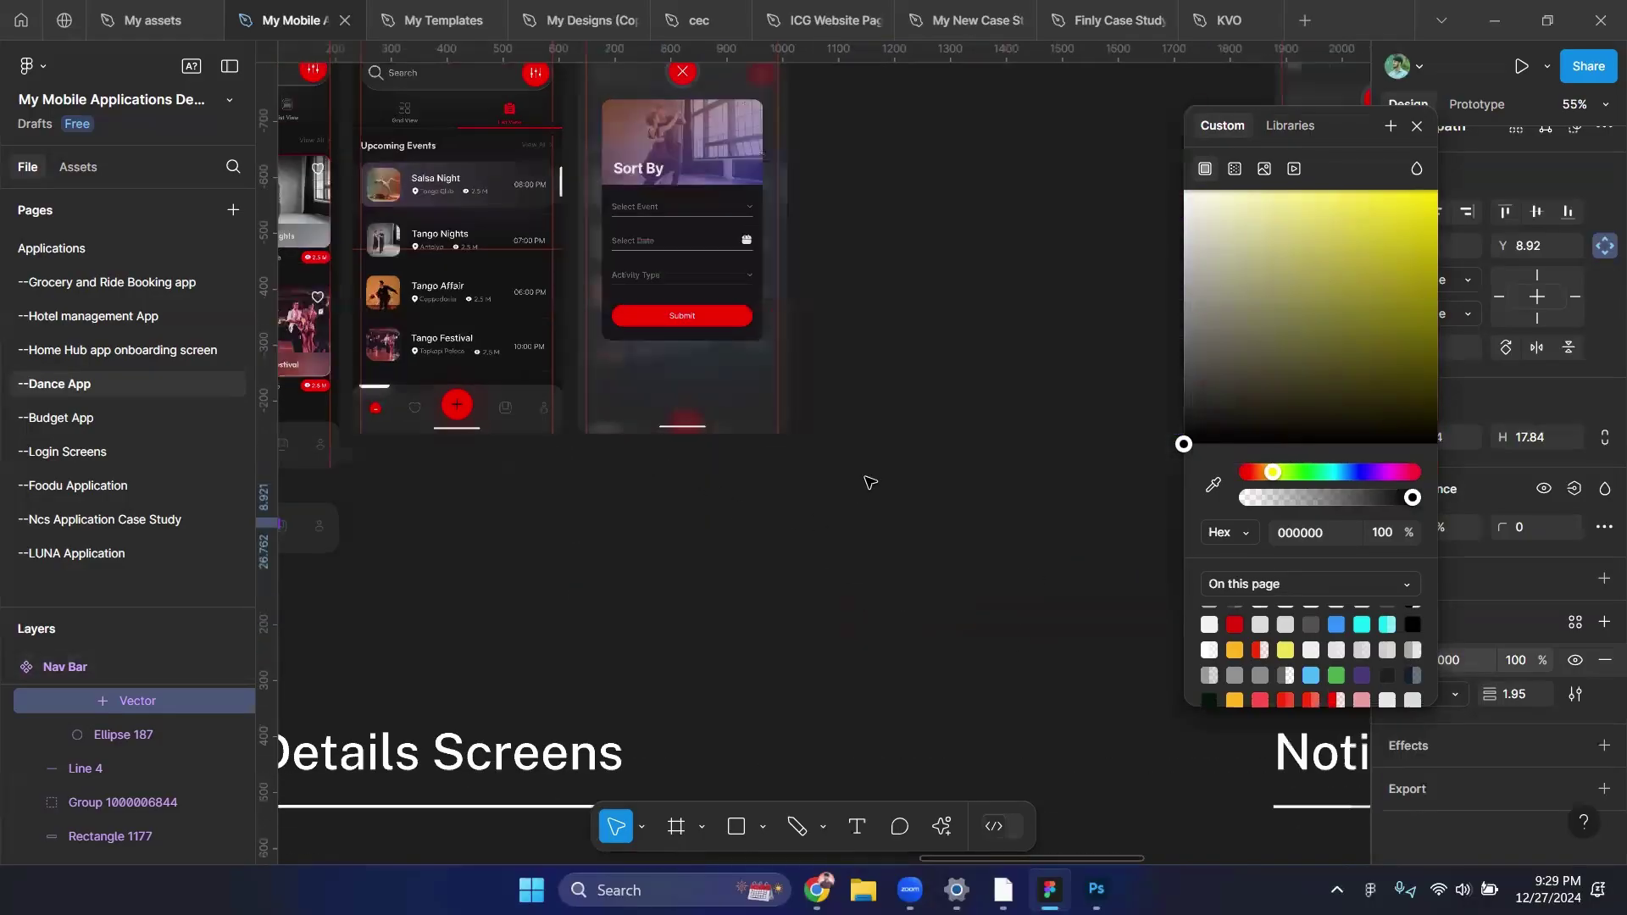
scroll(980, 369, "left", 10)
scroll(980, 370, "down", 3)
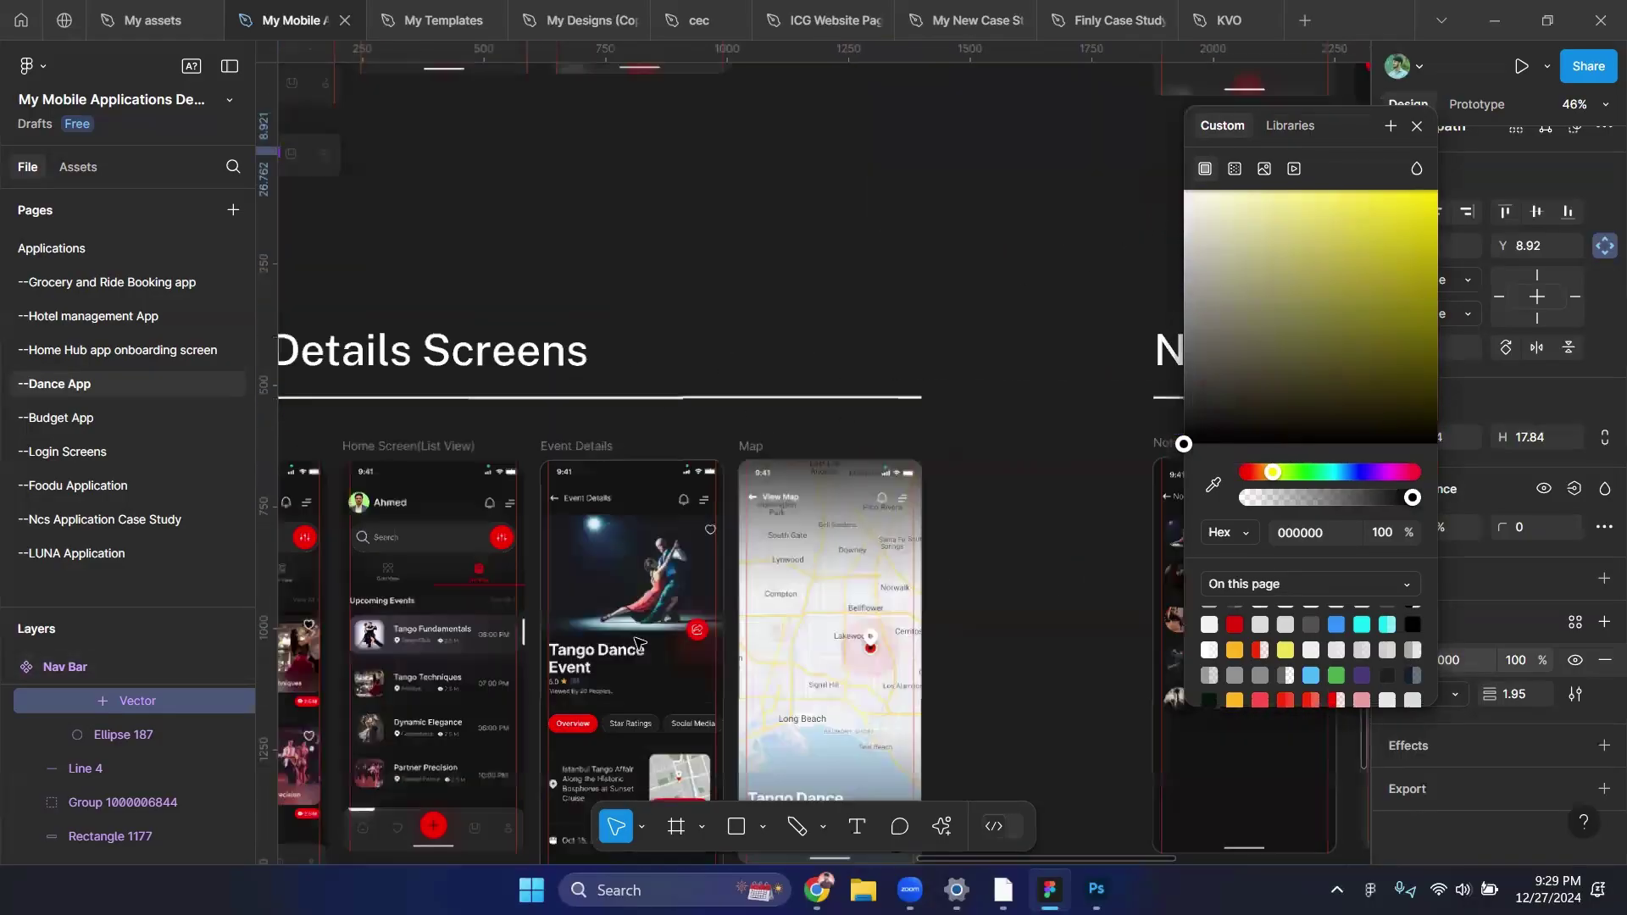
scroll(757, 730, "up", 5)
scroll(757, 730, "down", 5)
scroll(754, 678, "up", 3)
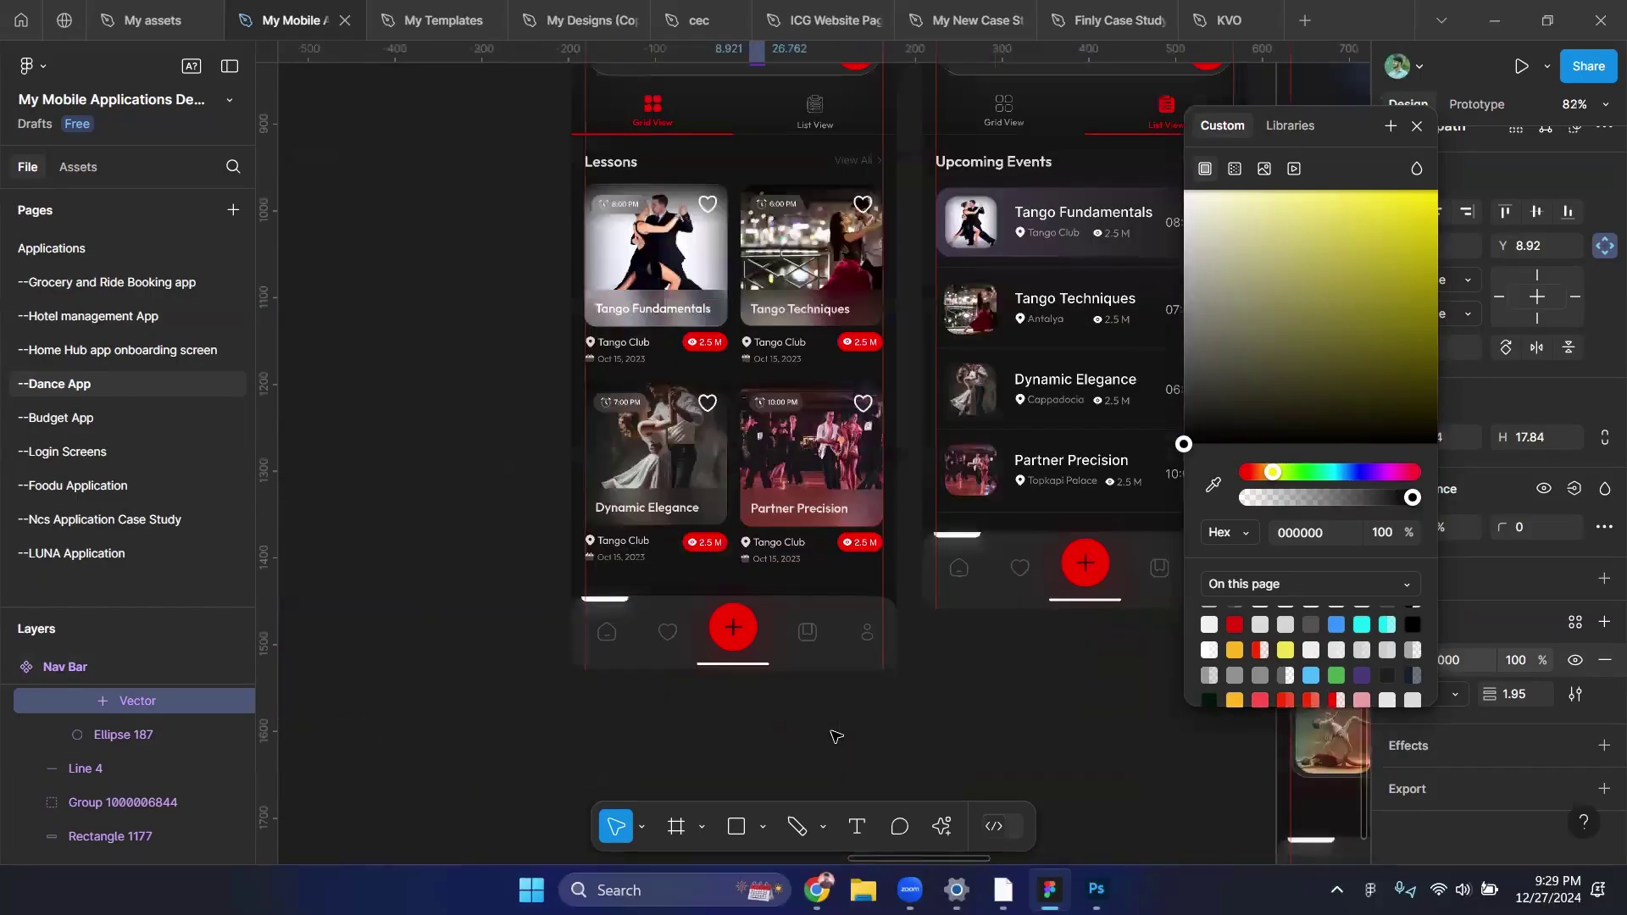
scroll(750, 644, "down", 3)
Set the stroke of the Nav Bar component's plus icon back to white (FFFFFF).
scroll(743, 610, "up", 5)
scroll(743, 611, "up", 5)
left_click_drag(1267, 227, 1184, 191)
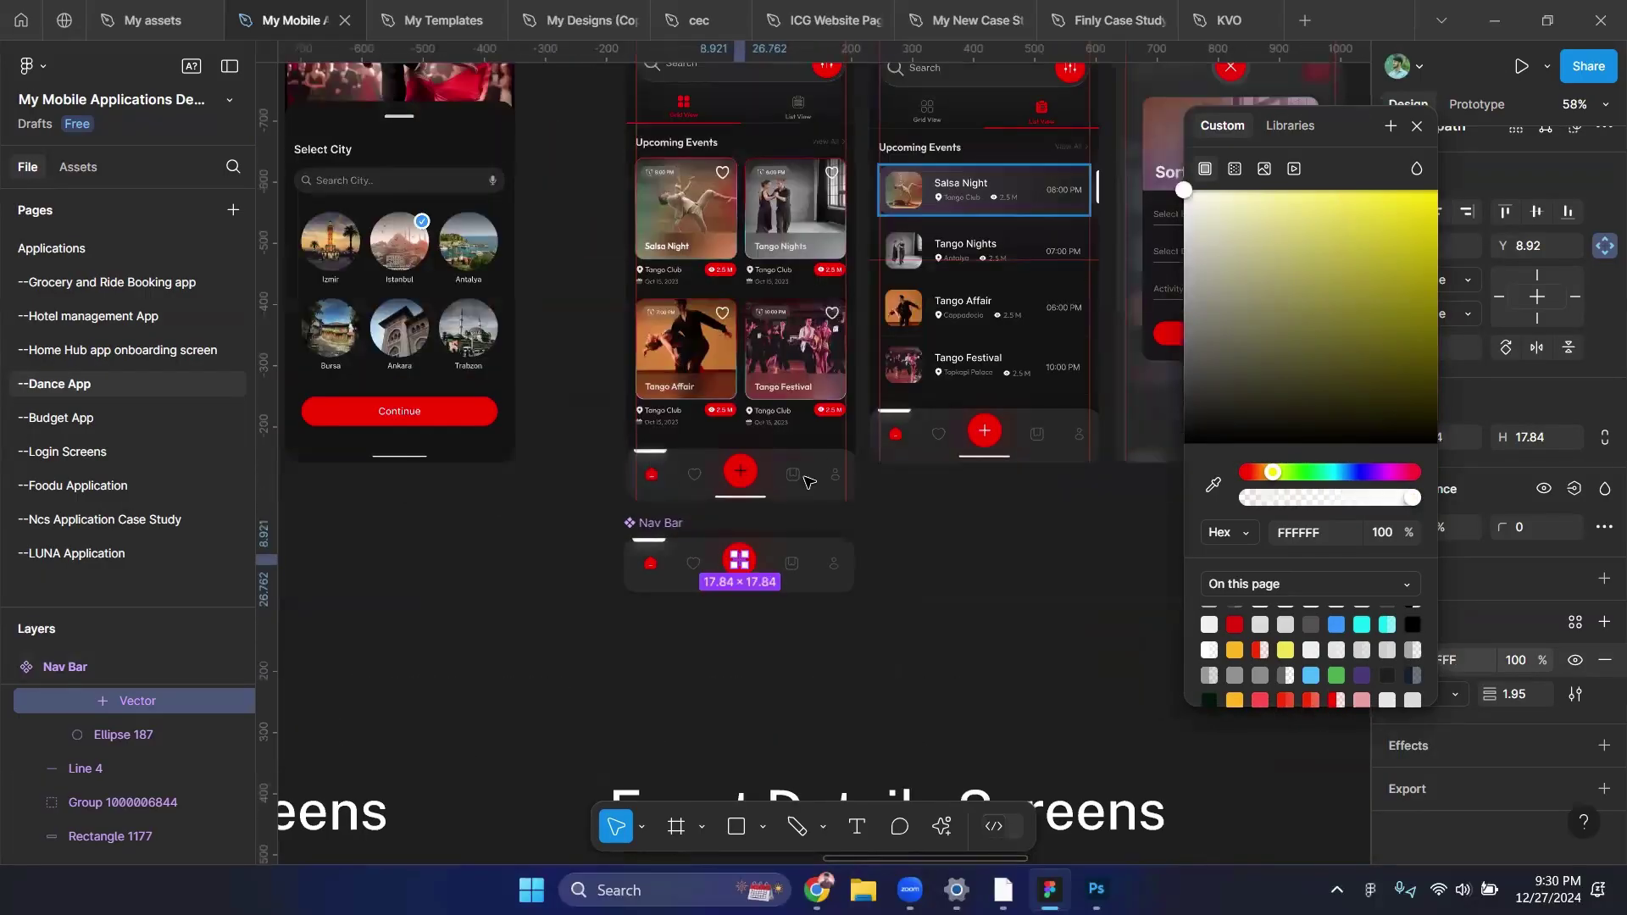
scroll(687, 628, "up", 5)
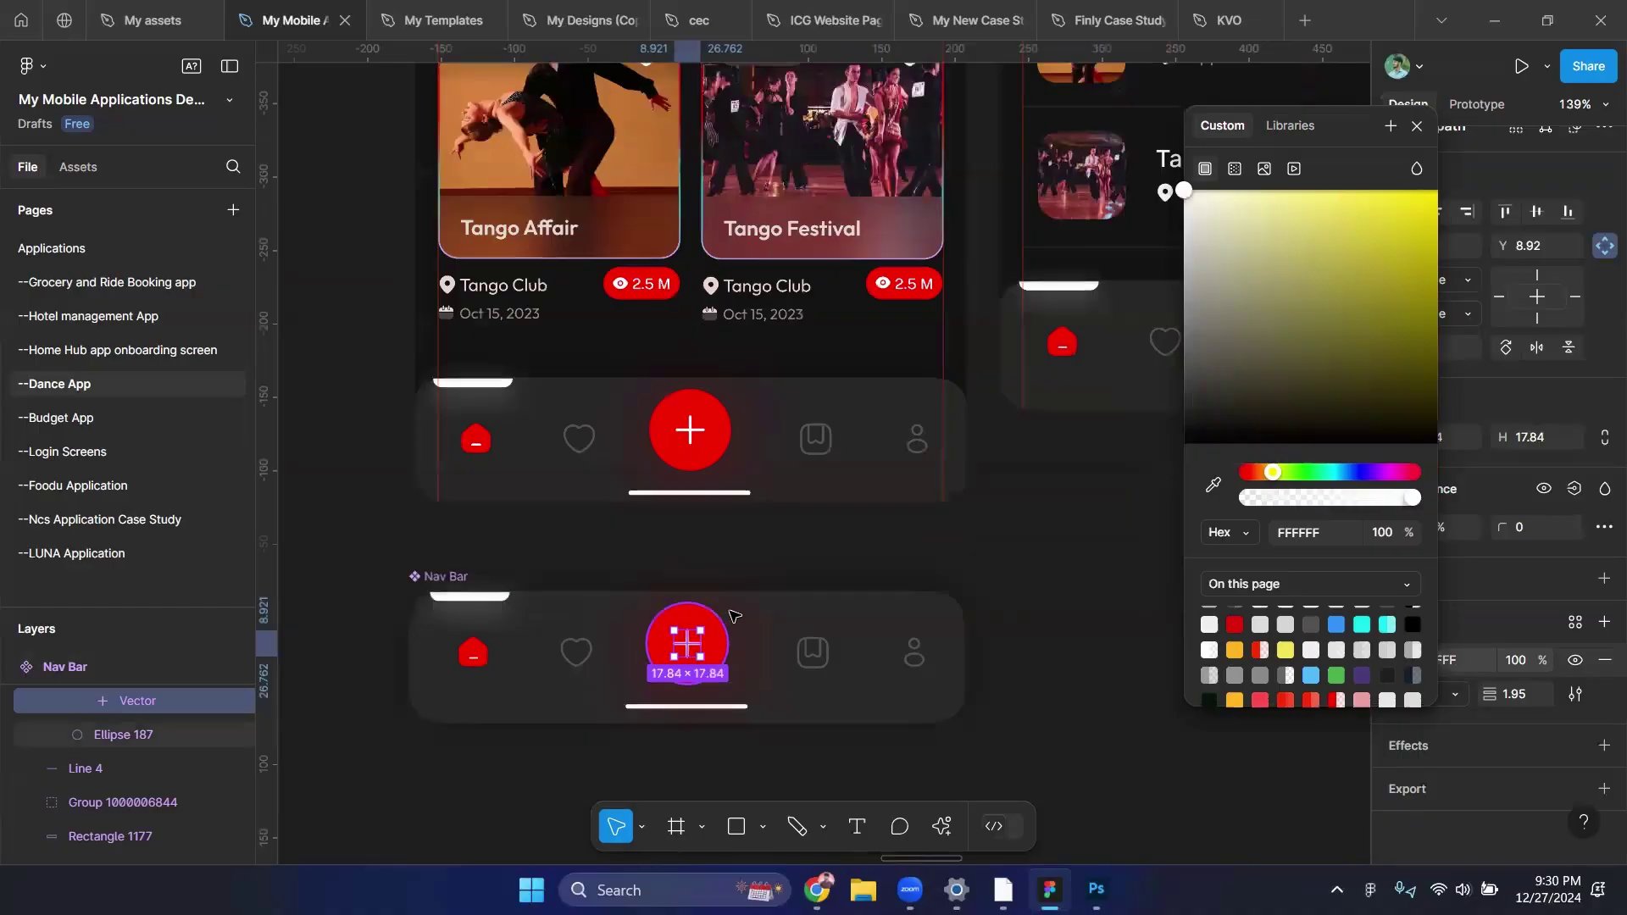
Move the Nav Bar component back into the Components section beside Nav Bar2, at X -3006, Y -1219.
scroll(881, 576, "down", 1)
scroll(932, 585, "down", 8)
left_click(970, 590)
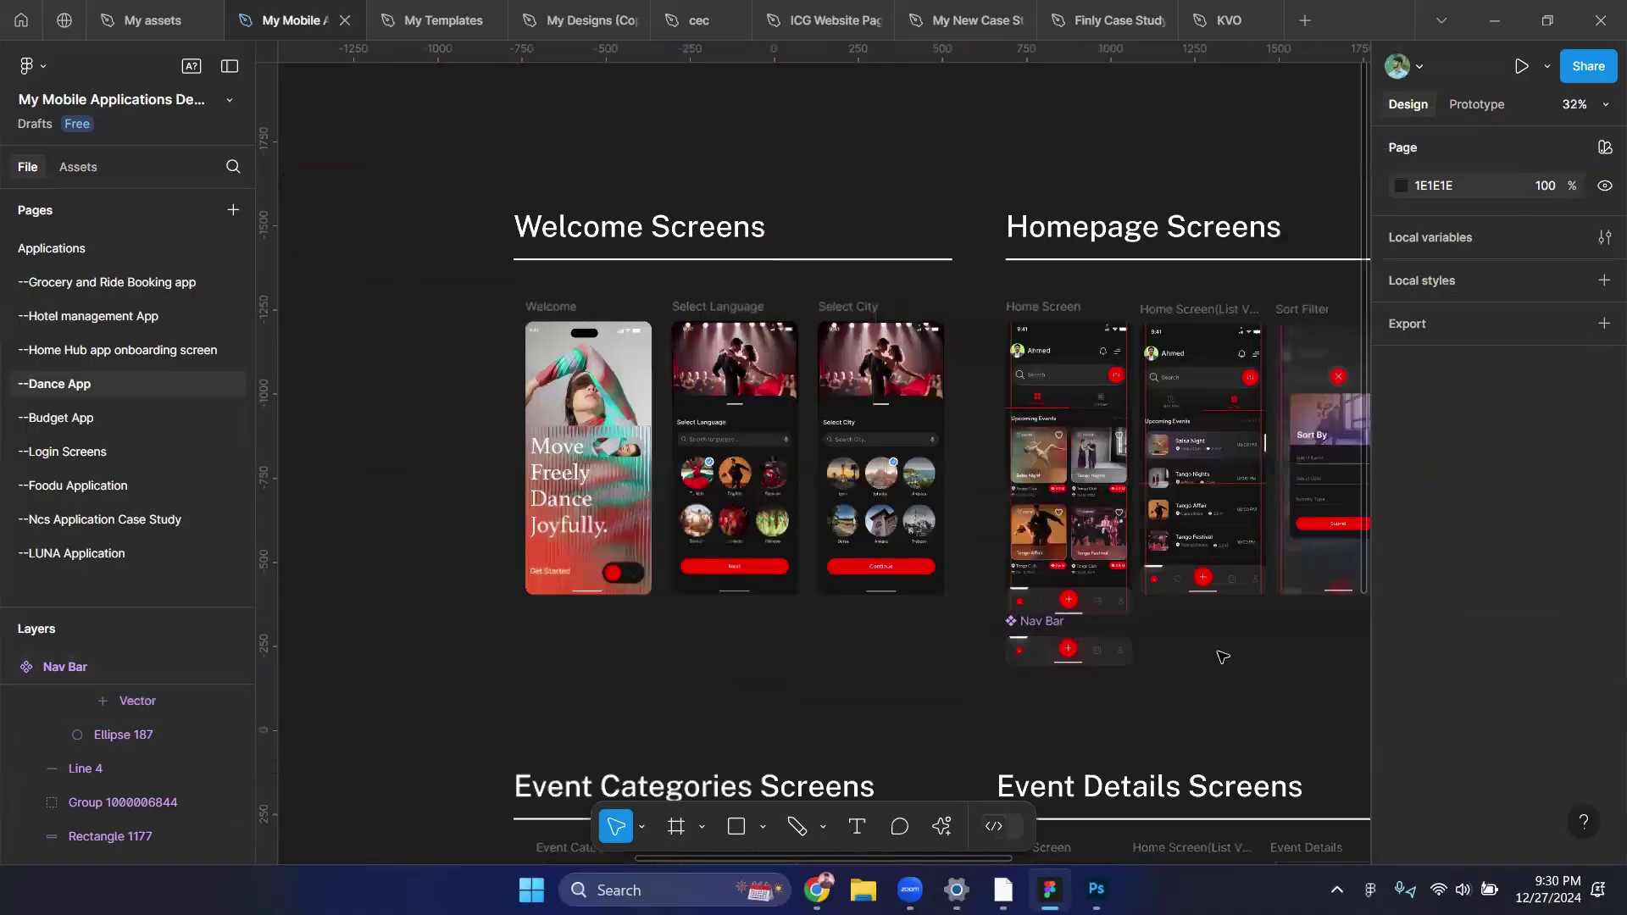
scroll(279, 440, "down", 1)
left_click_drag(1102, 653, 399, 436)
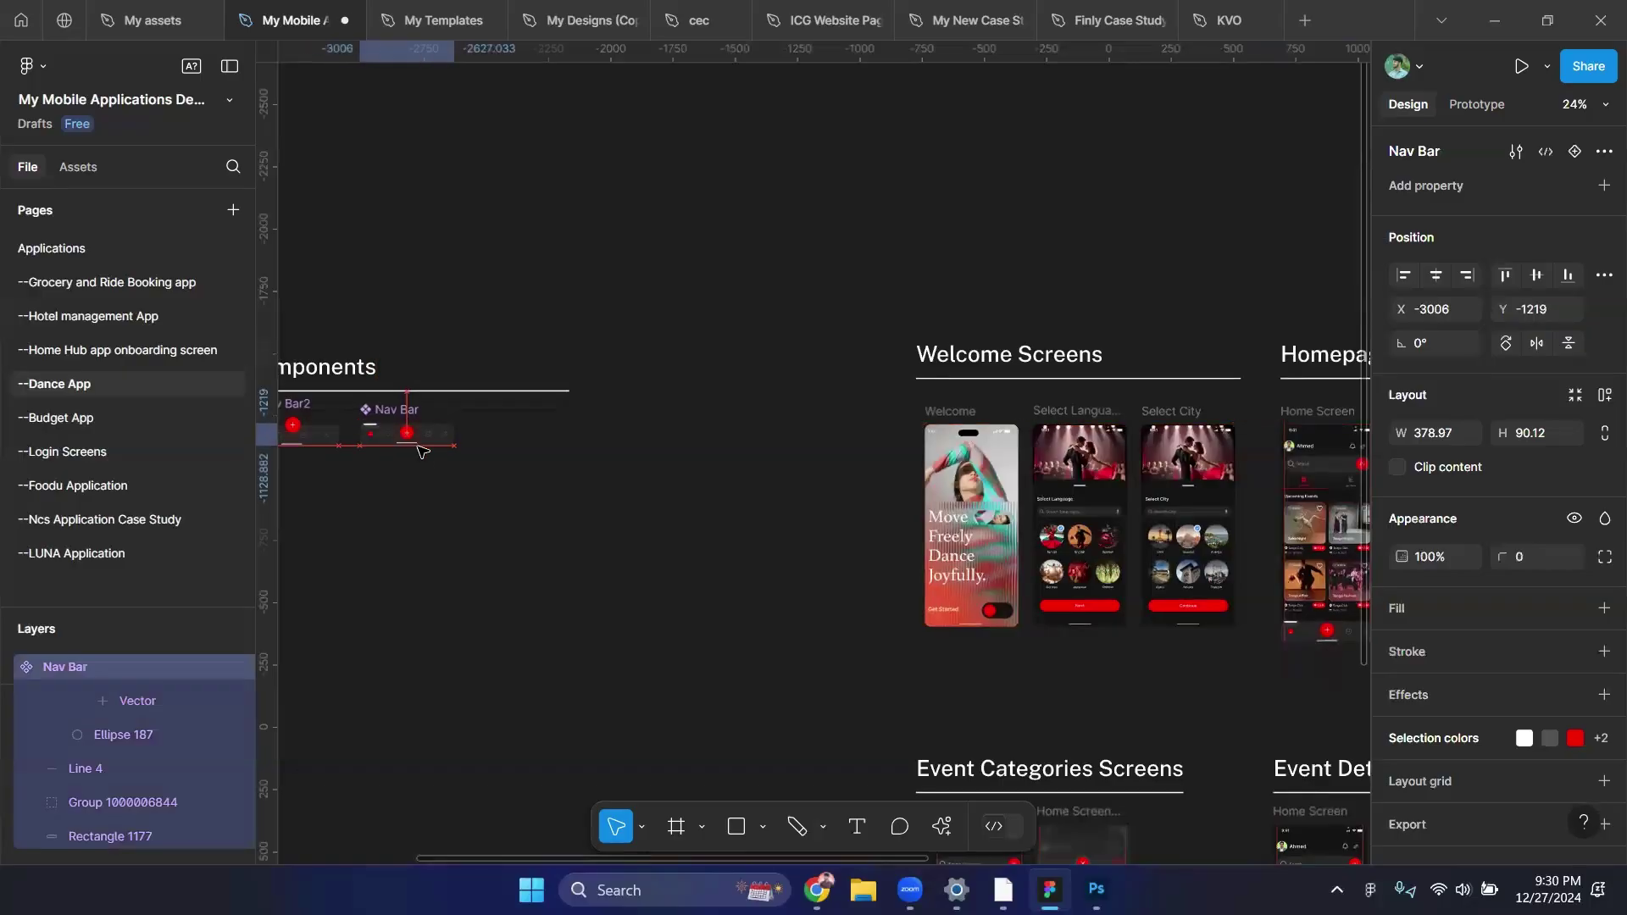
Look over the Homepage Screens and their navigation bars with nothing selected.
scroll(595, 545, "right", 5)
scroll(932, 646, "up", 5)
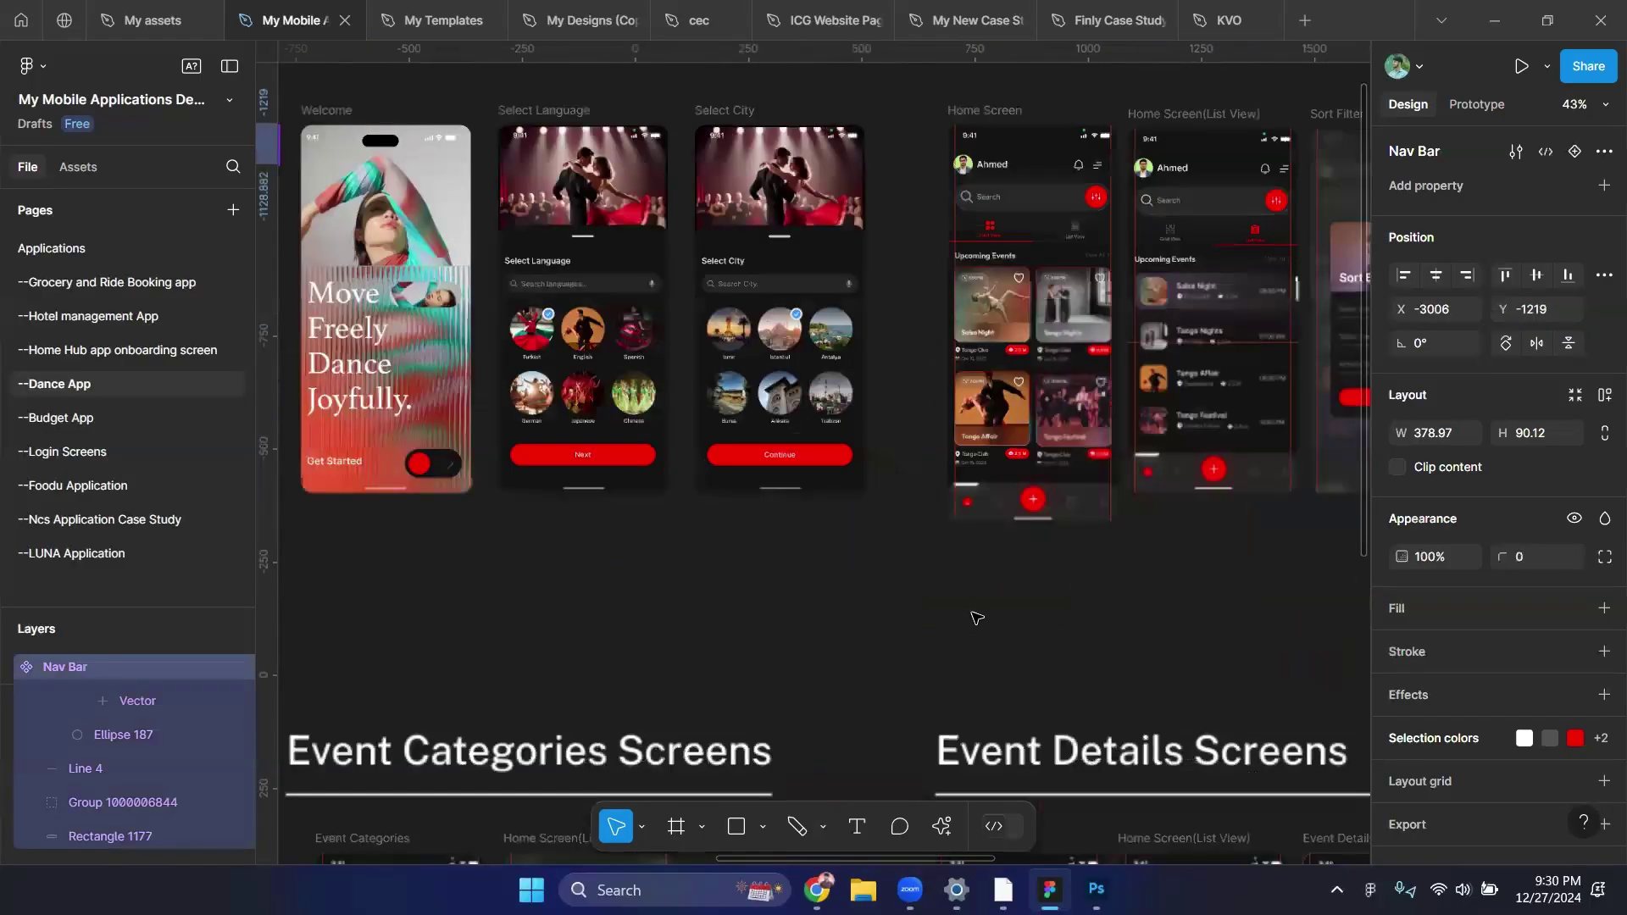
left_click(1030, 600)
scroll(1042, 602, "right", 1)
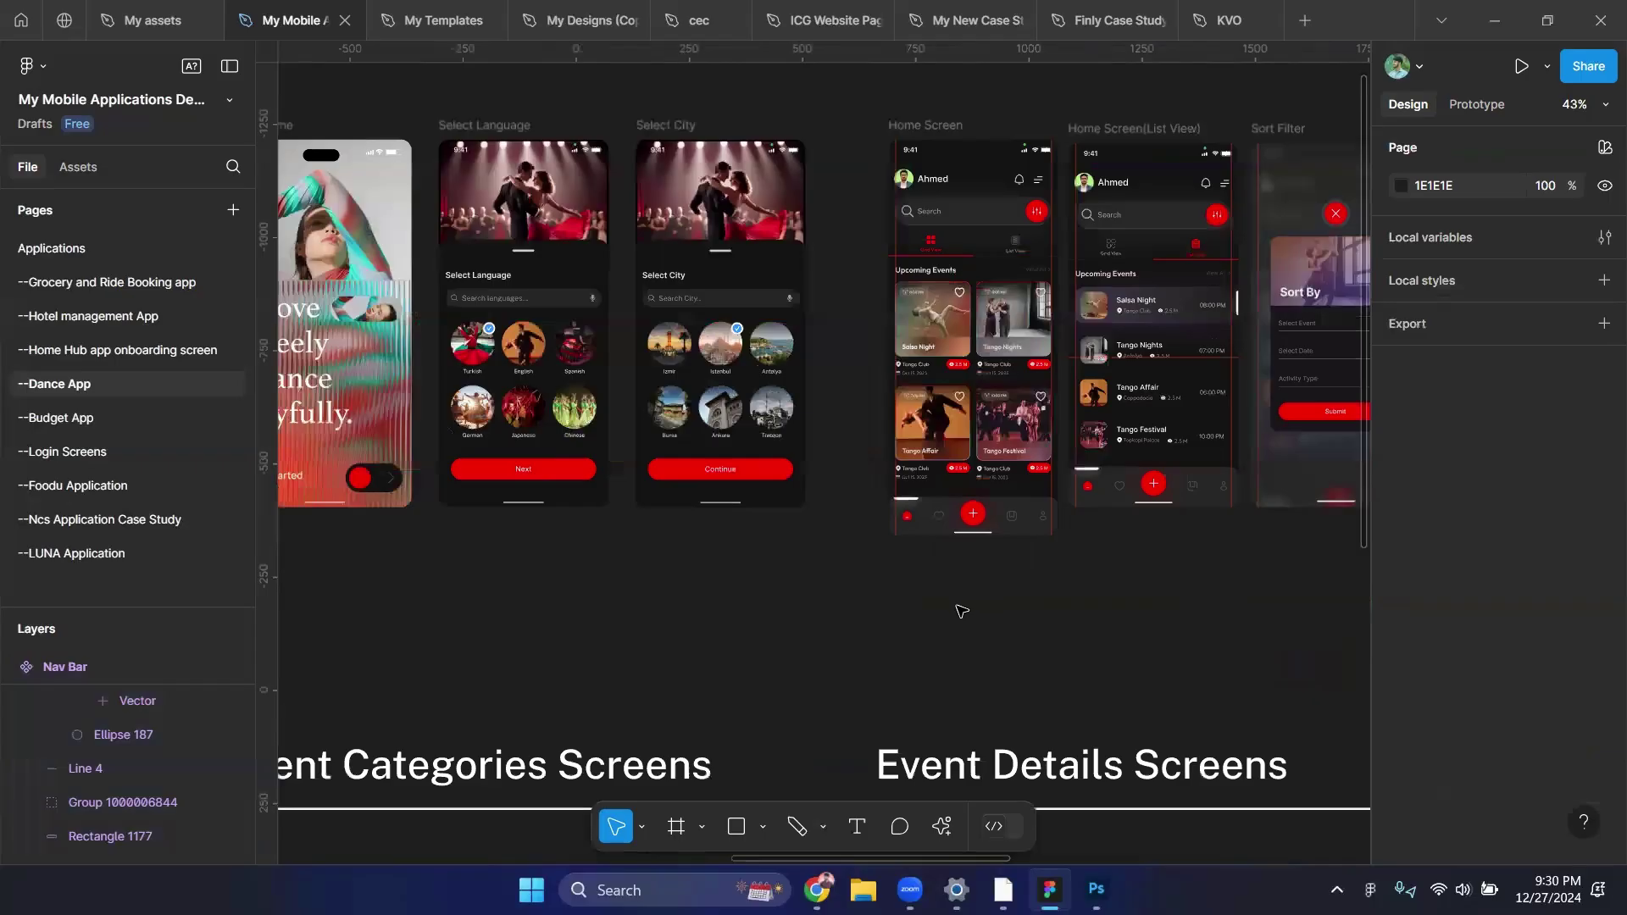
scroll(995, 575, "down", 3)
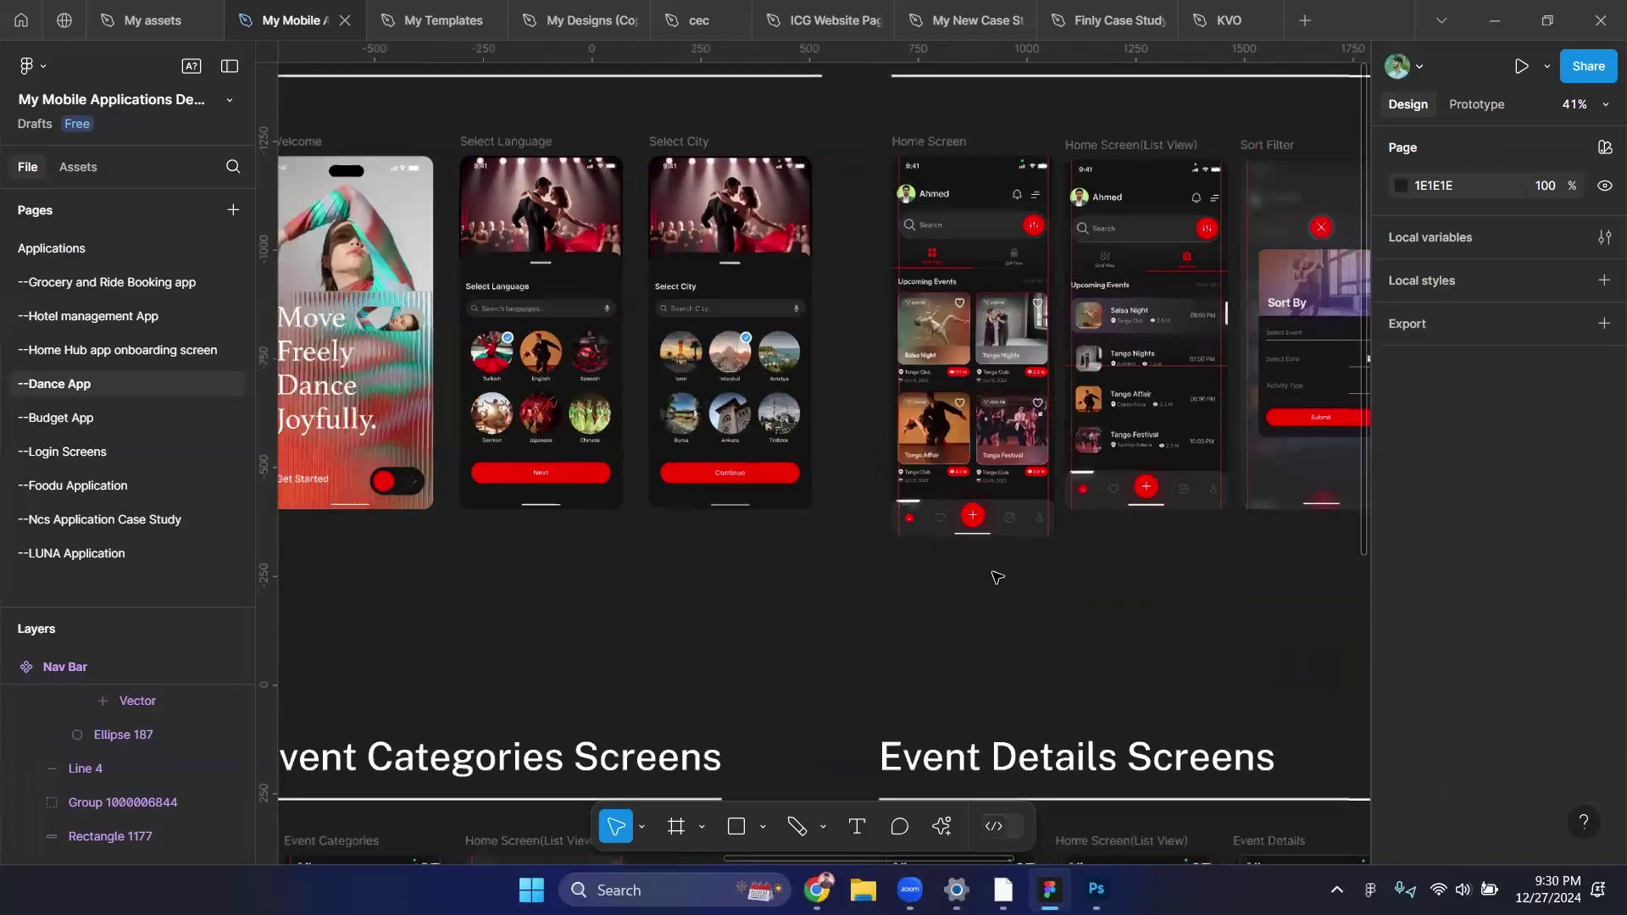
scroll(996, 576, "up", 5)
scroll(1053, 567, "up", 1)
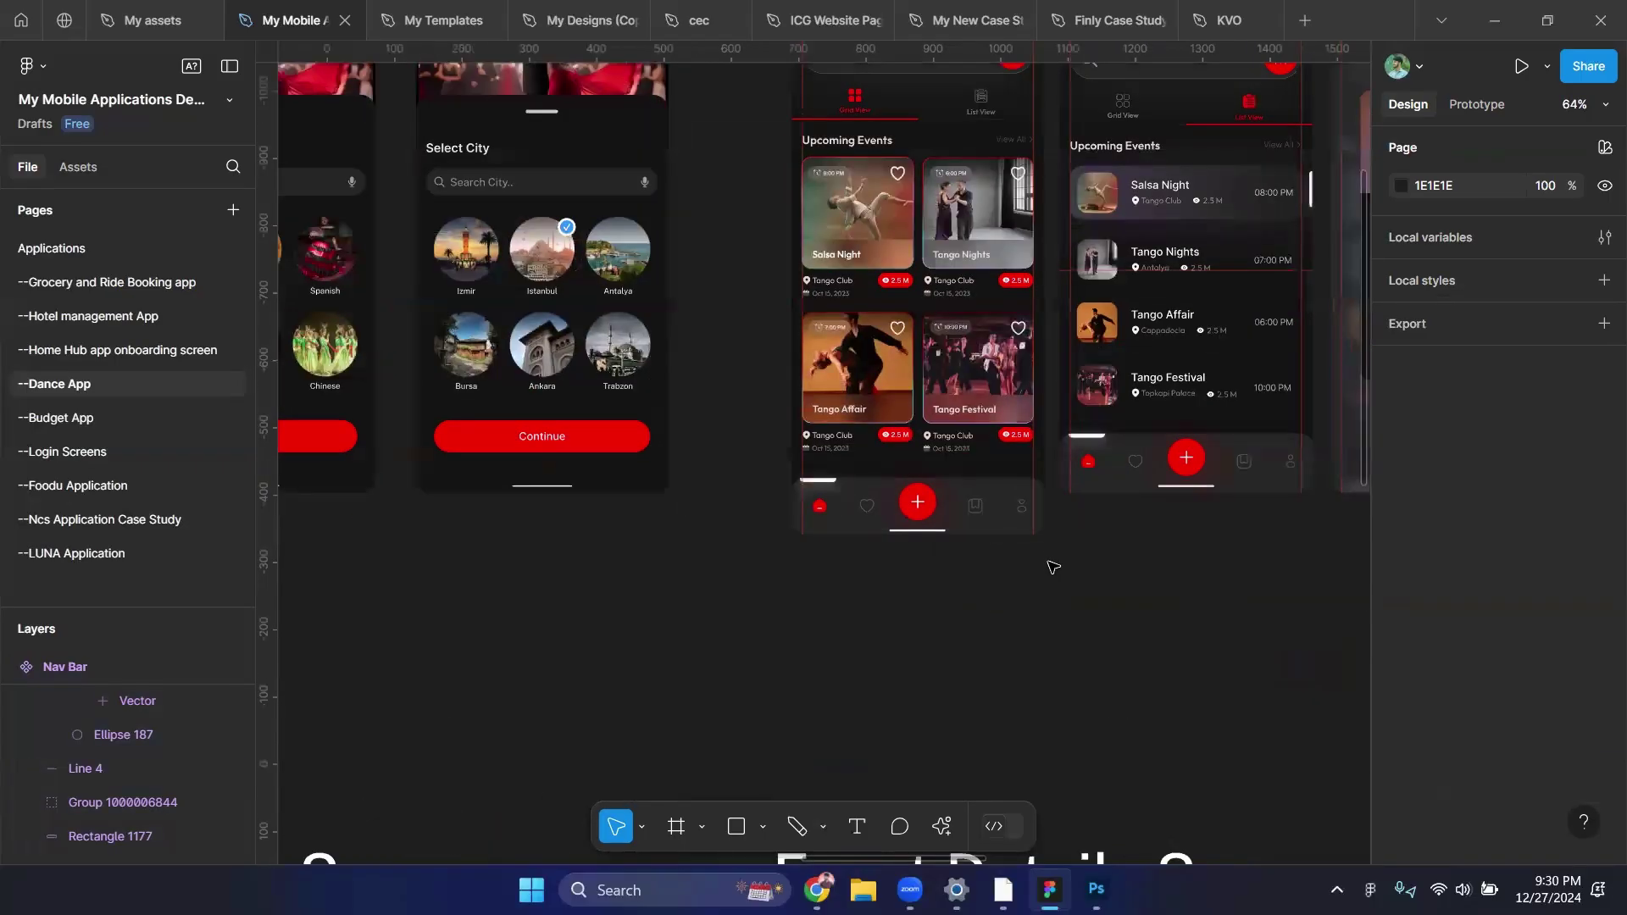
scroll(1049, 567, "down", 5)
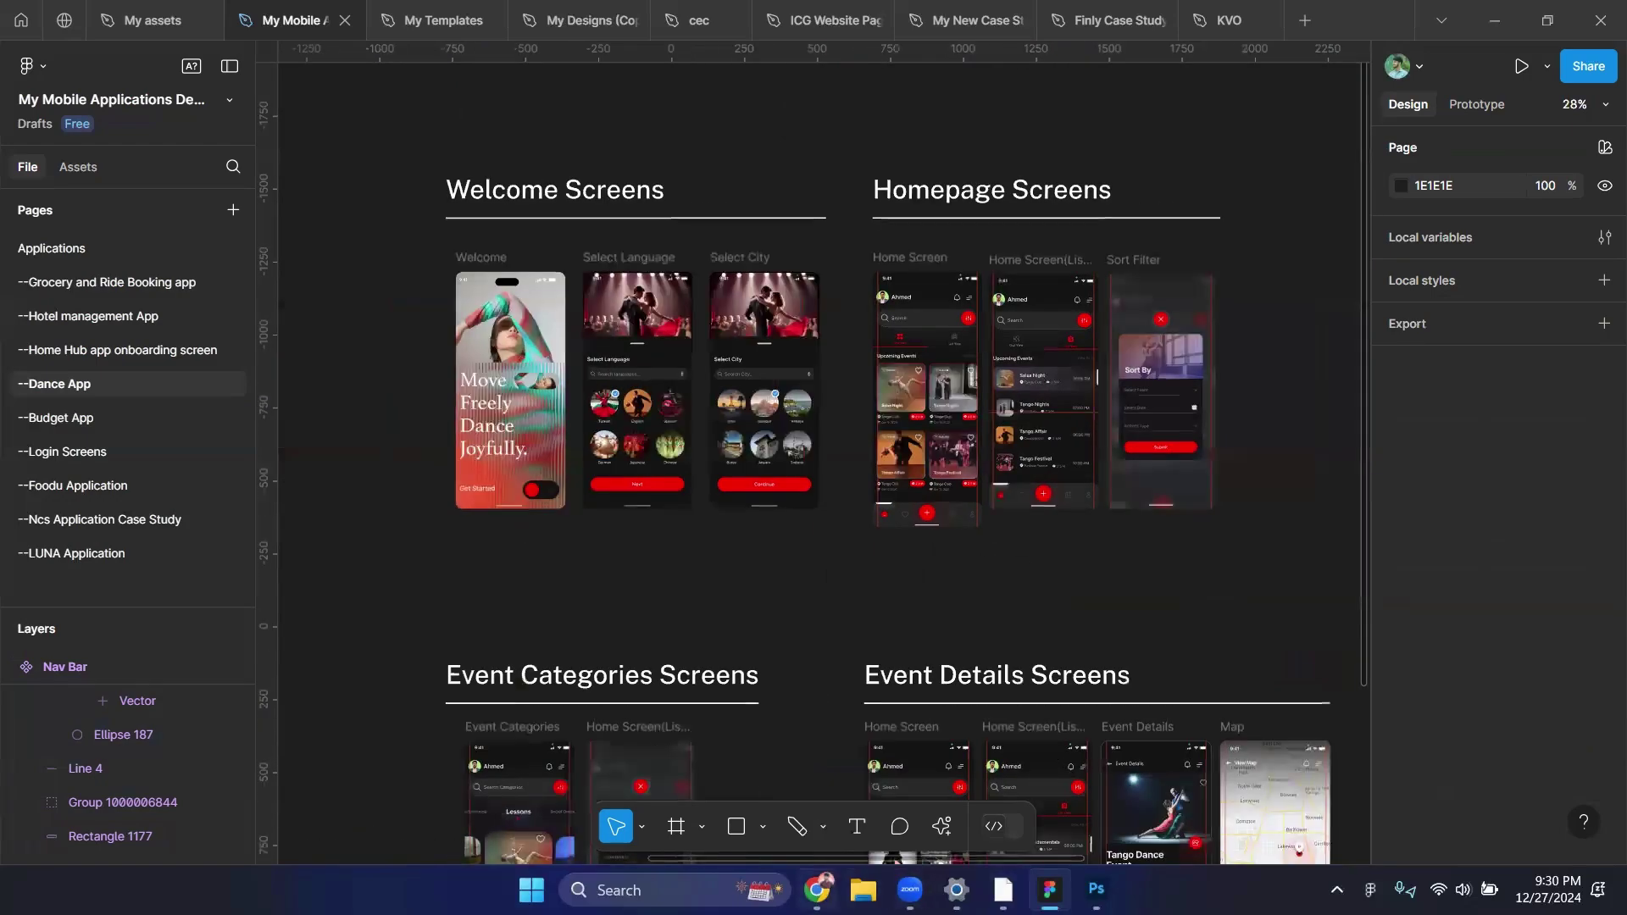
Switch to the Graphic Design Tools PDF in Chrome and highlight the "Real-time Editing" heading on page 5.
left_click(816, 889)
scroll(577, 333, "down", 2)
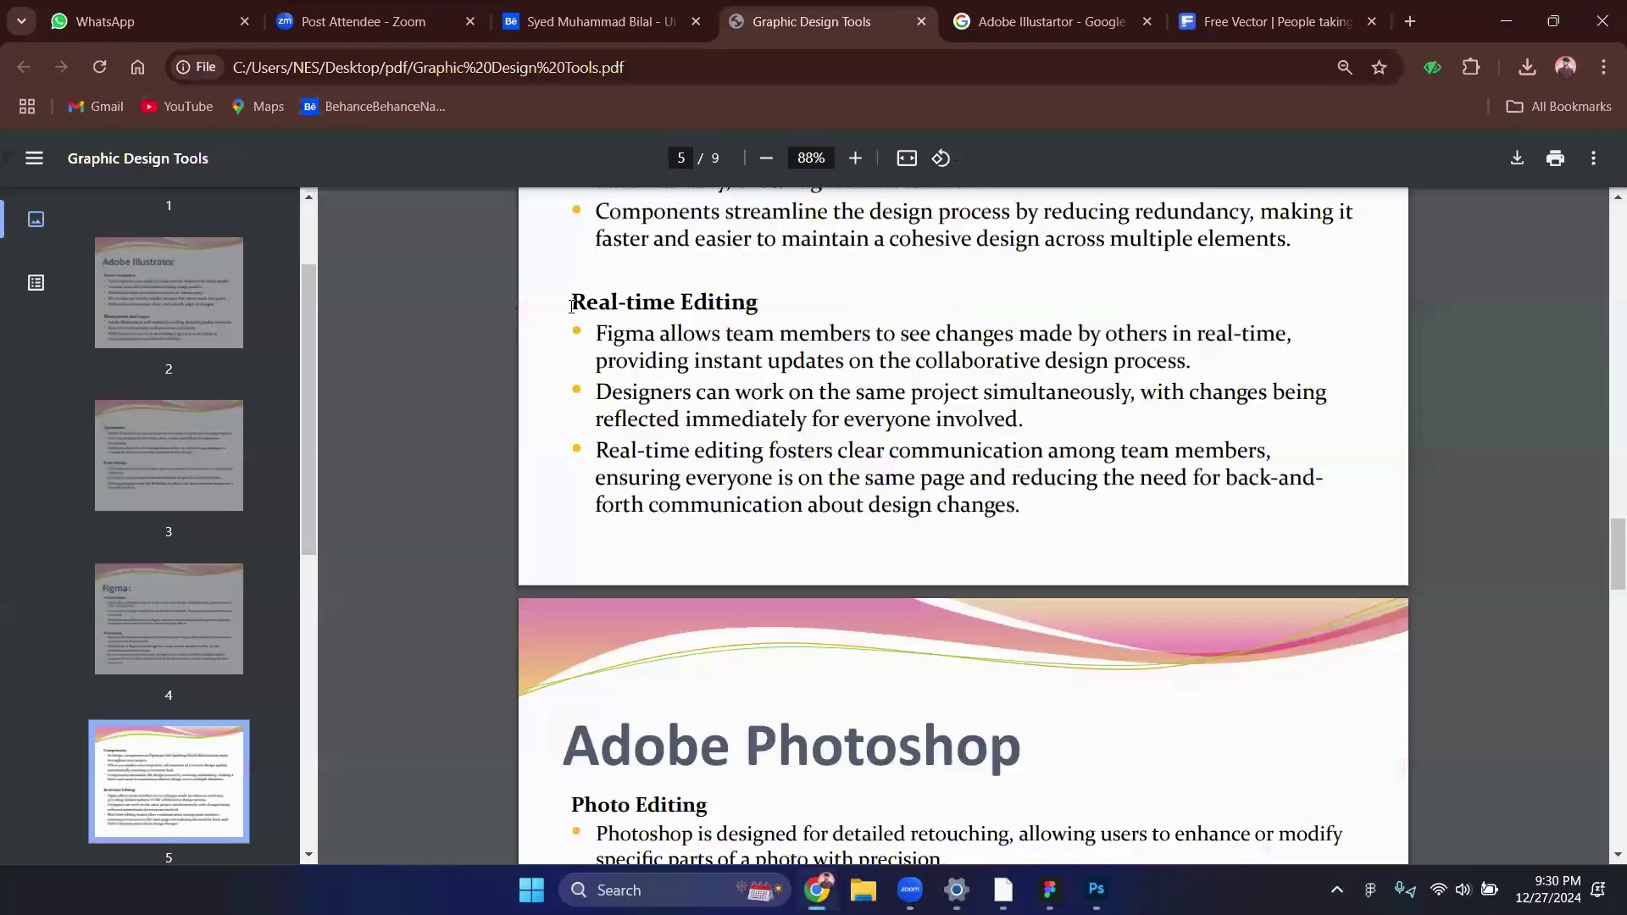
left_click_drag(571, 306, 770, 306)
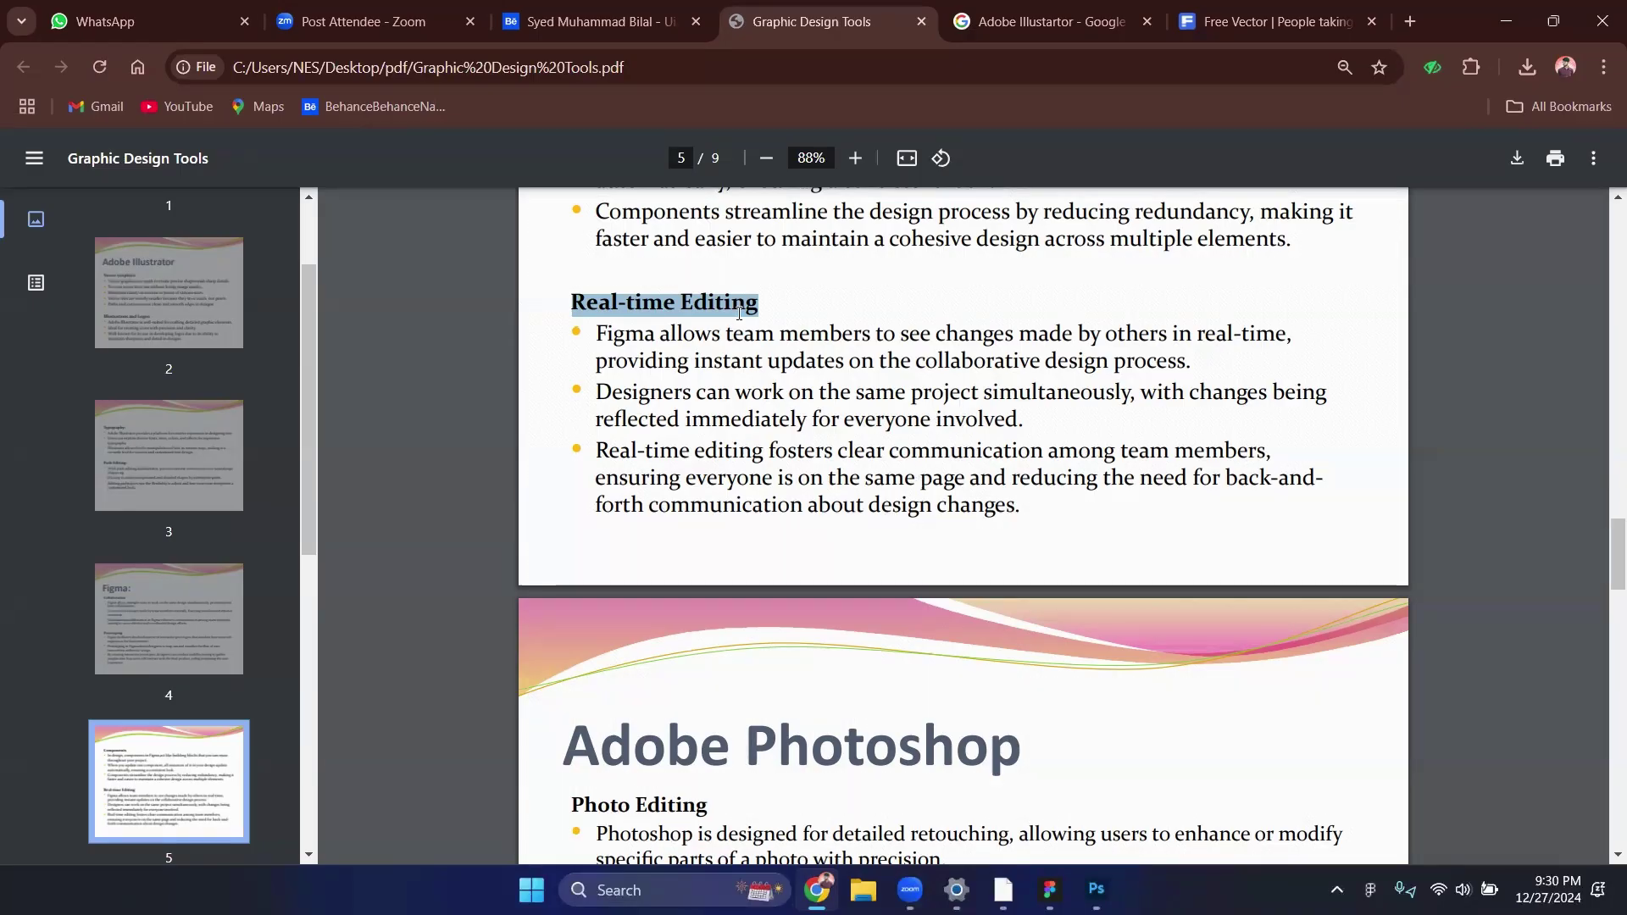
Switch back to Figma, examine who can access the mobile applications file in its share settings, and close them without changes.
left_click(1050, 890)
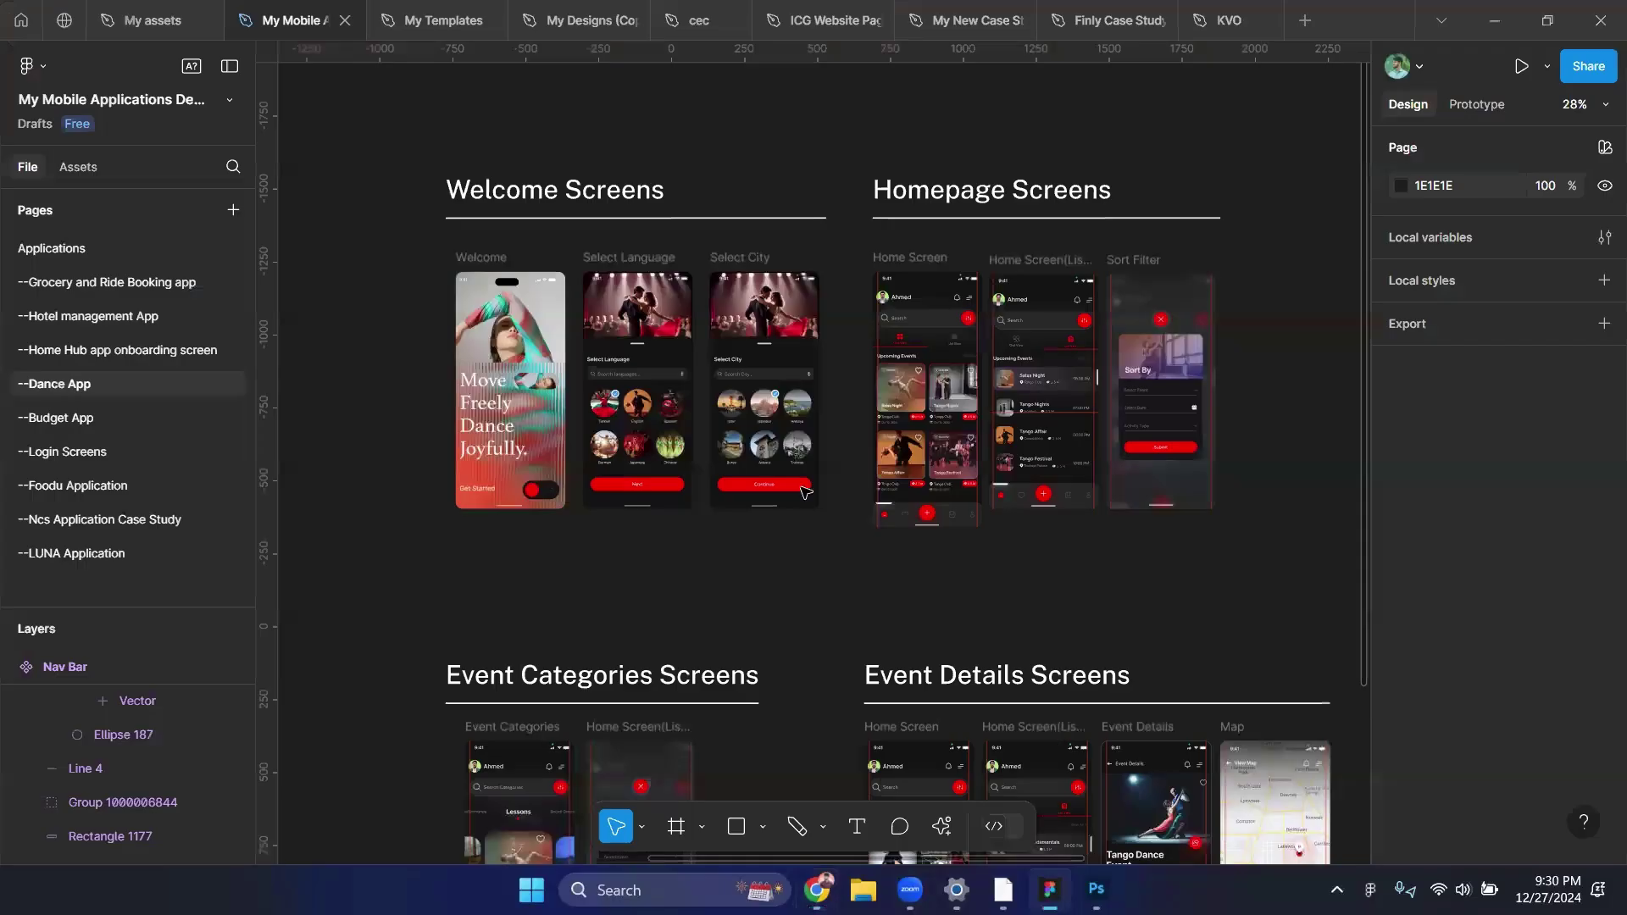
left_click_drag(1114, 386, 1098, 406)
left_click(1589, 66)
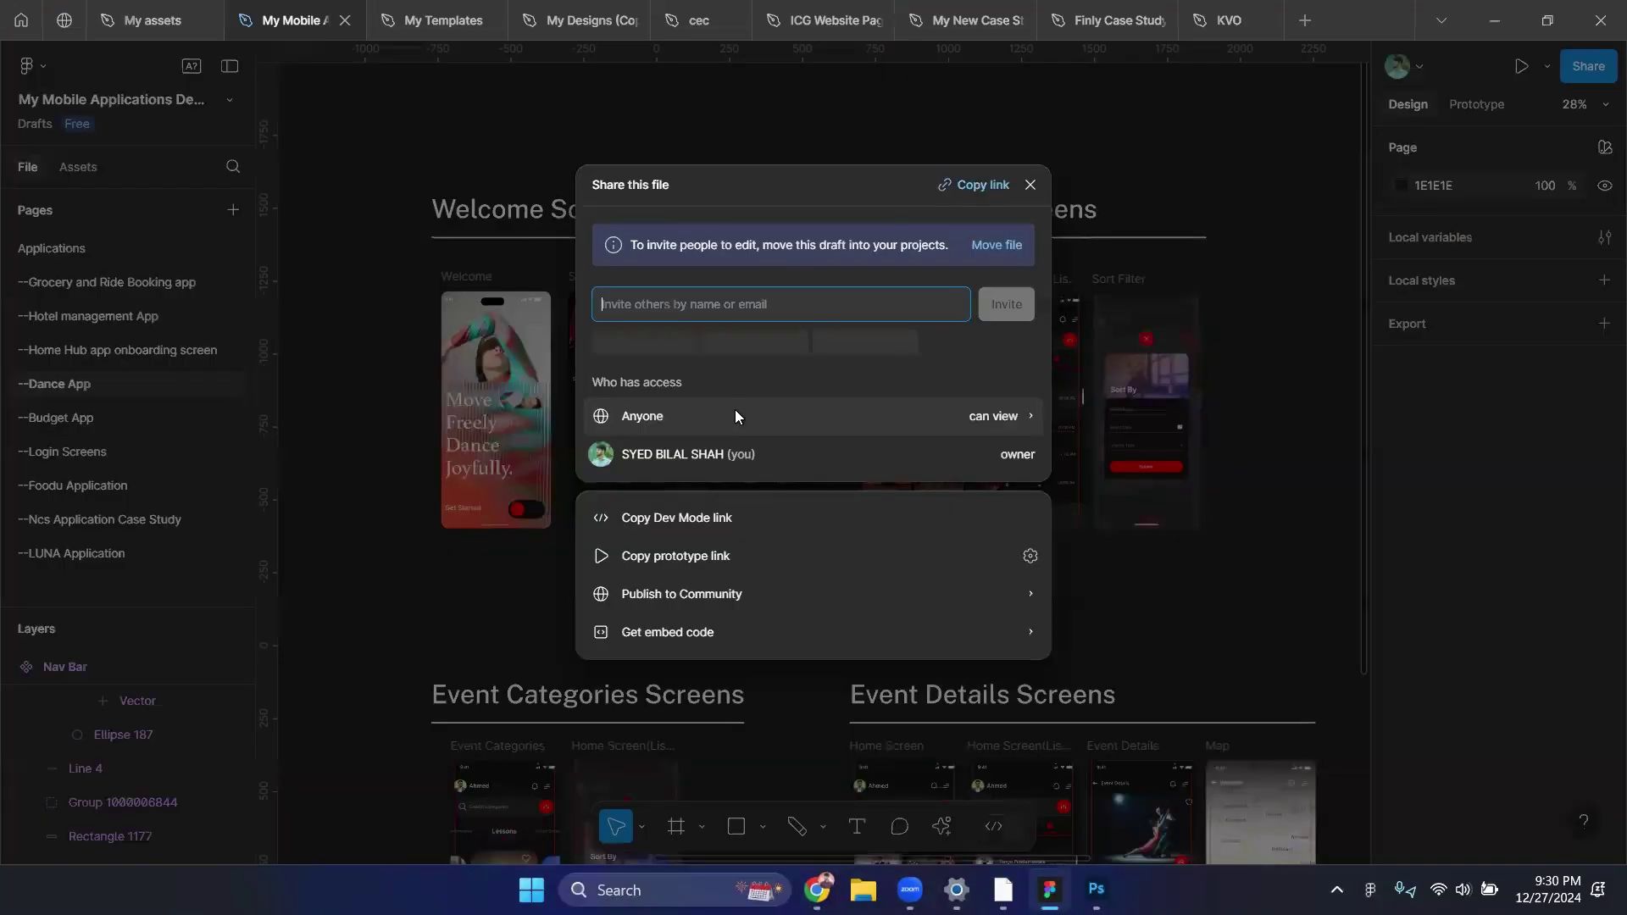
left_click(1014, 383)
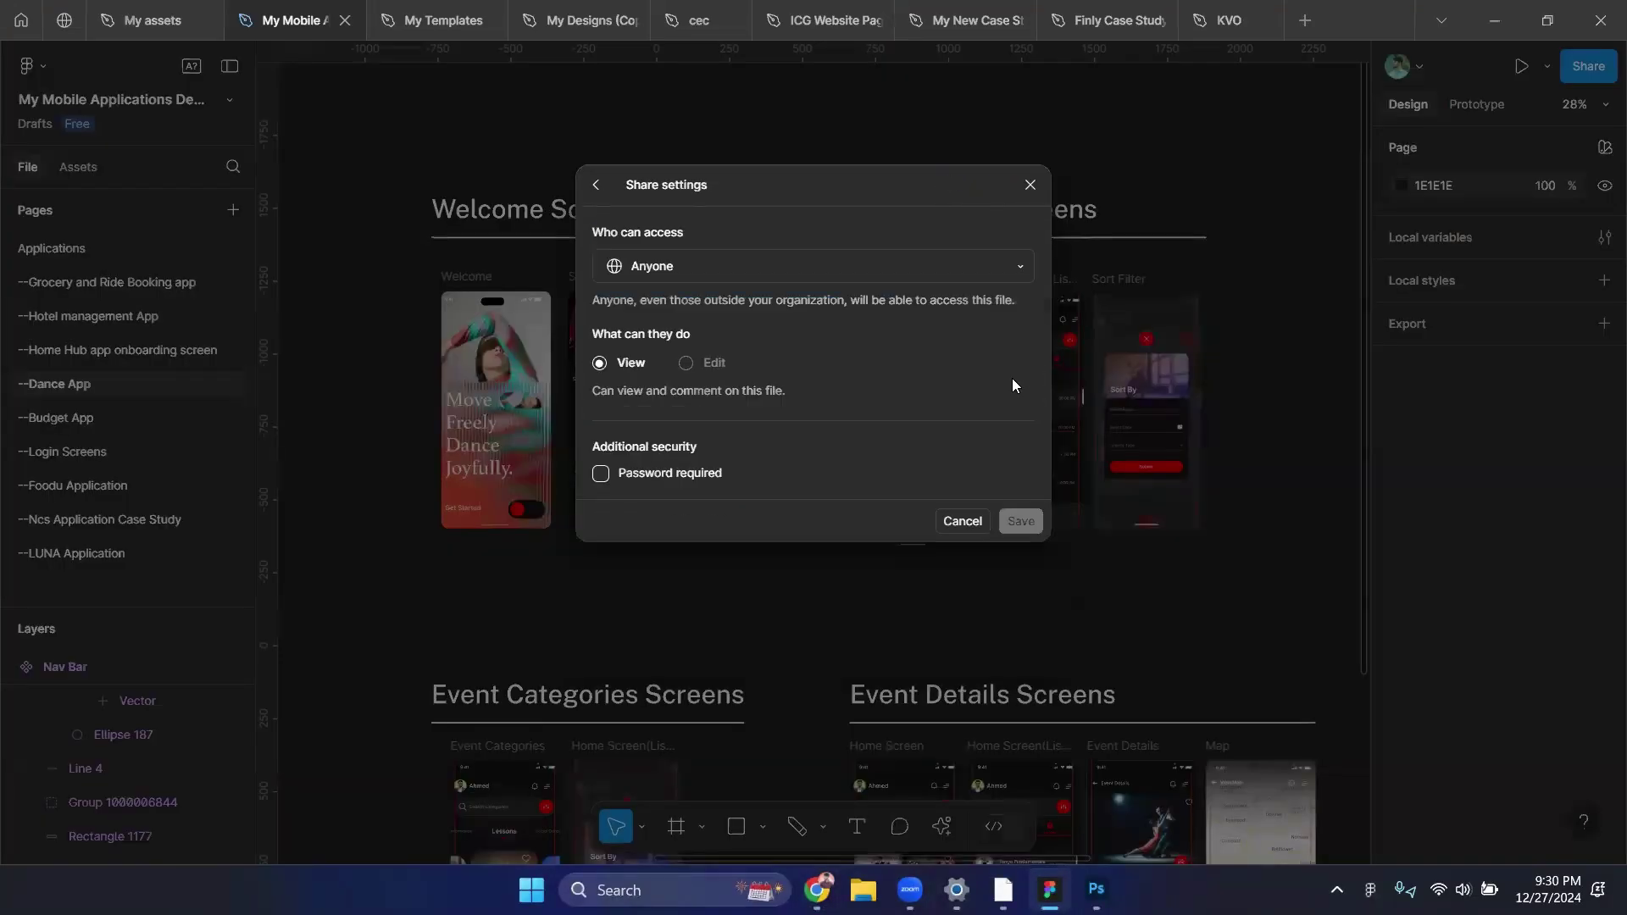
left_click(1029, 165)
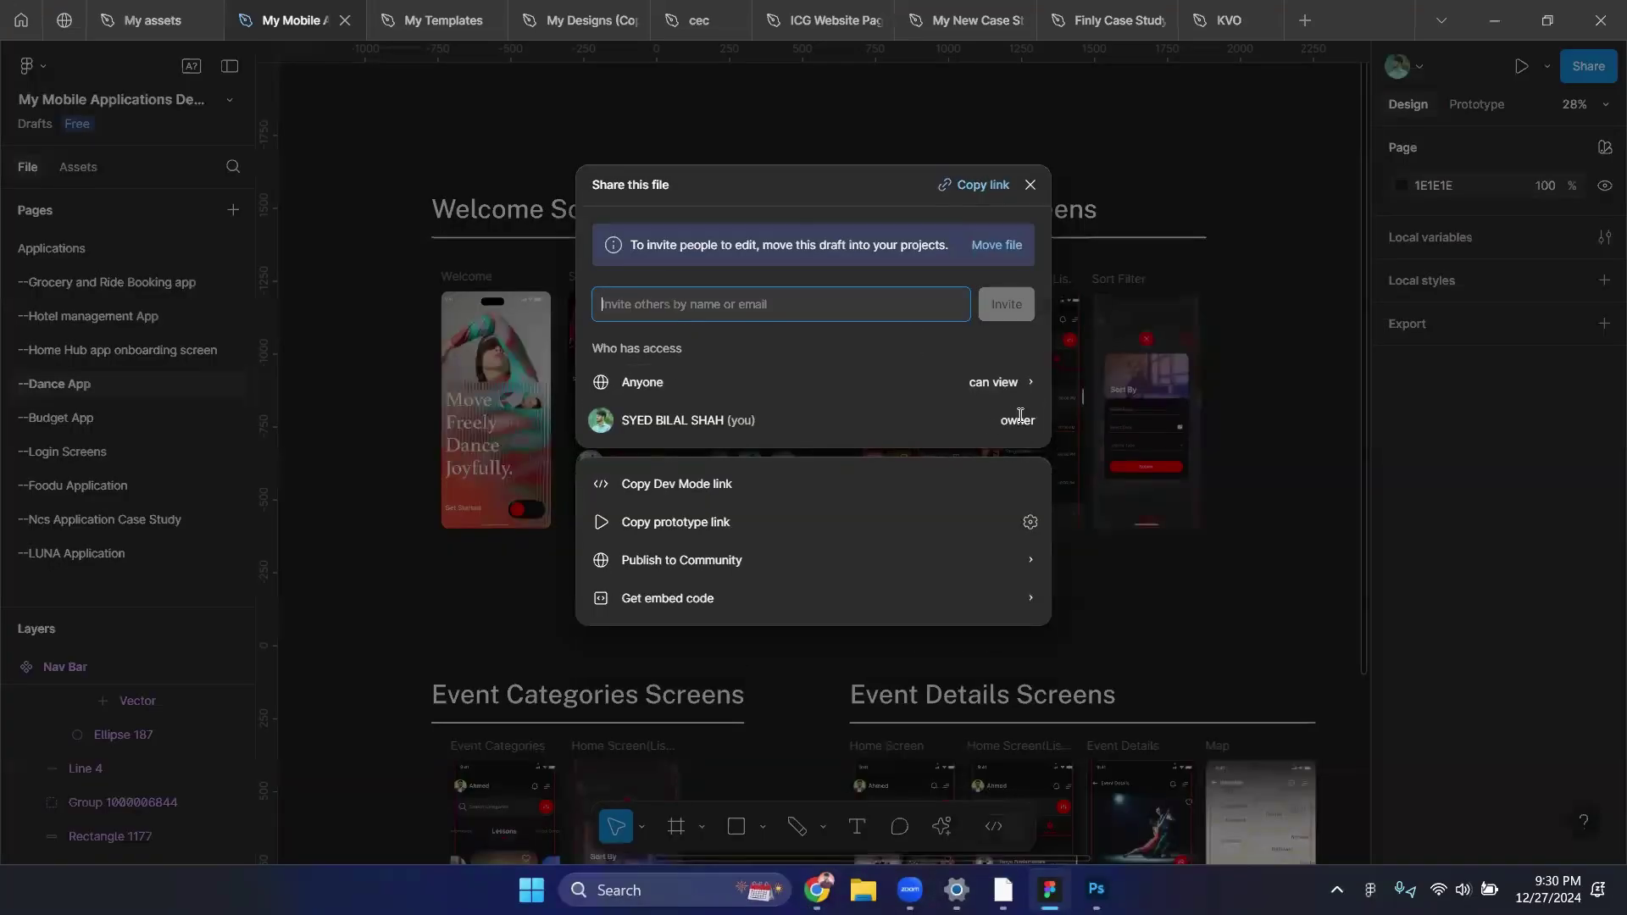
left_click(972, 95)
Switch to the Finly Case Study file and view the list of collaborators and their access rights, closing it when done.
left_click(1106, 20)
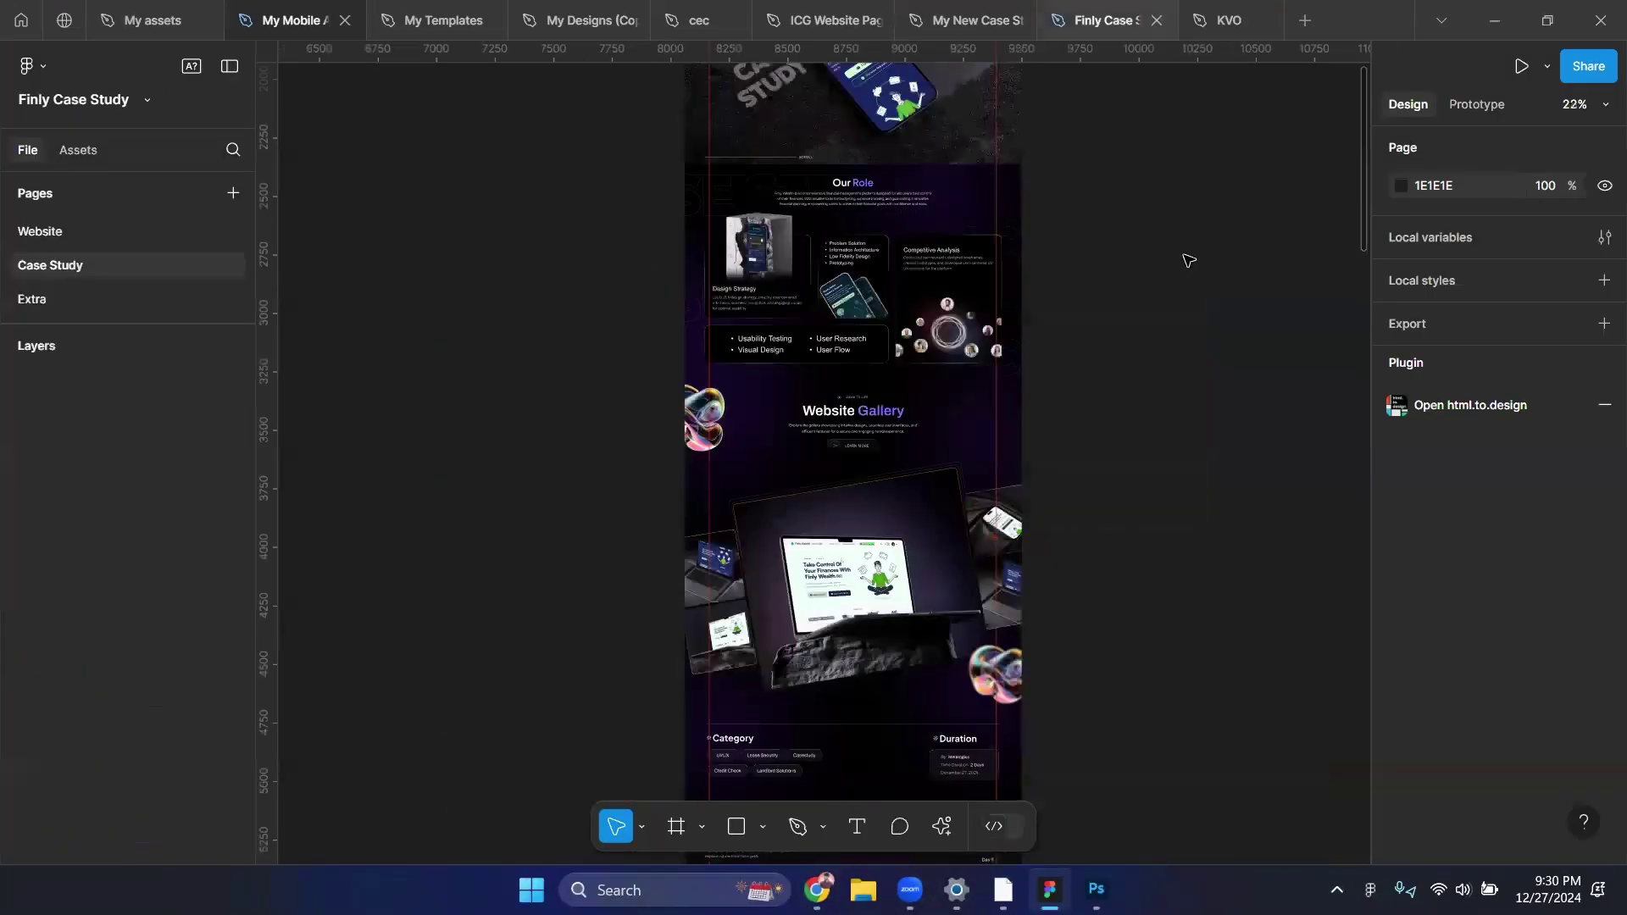
left_click(1589, 66)
left_click(929, 390)
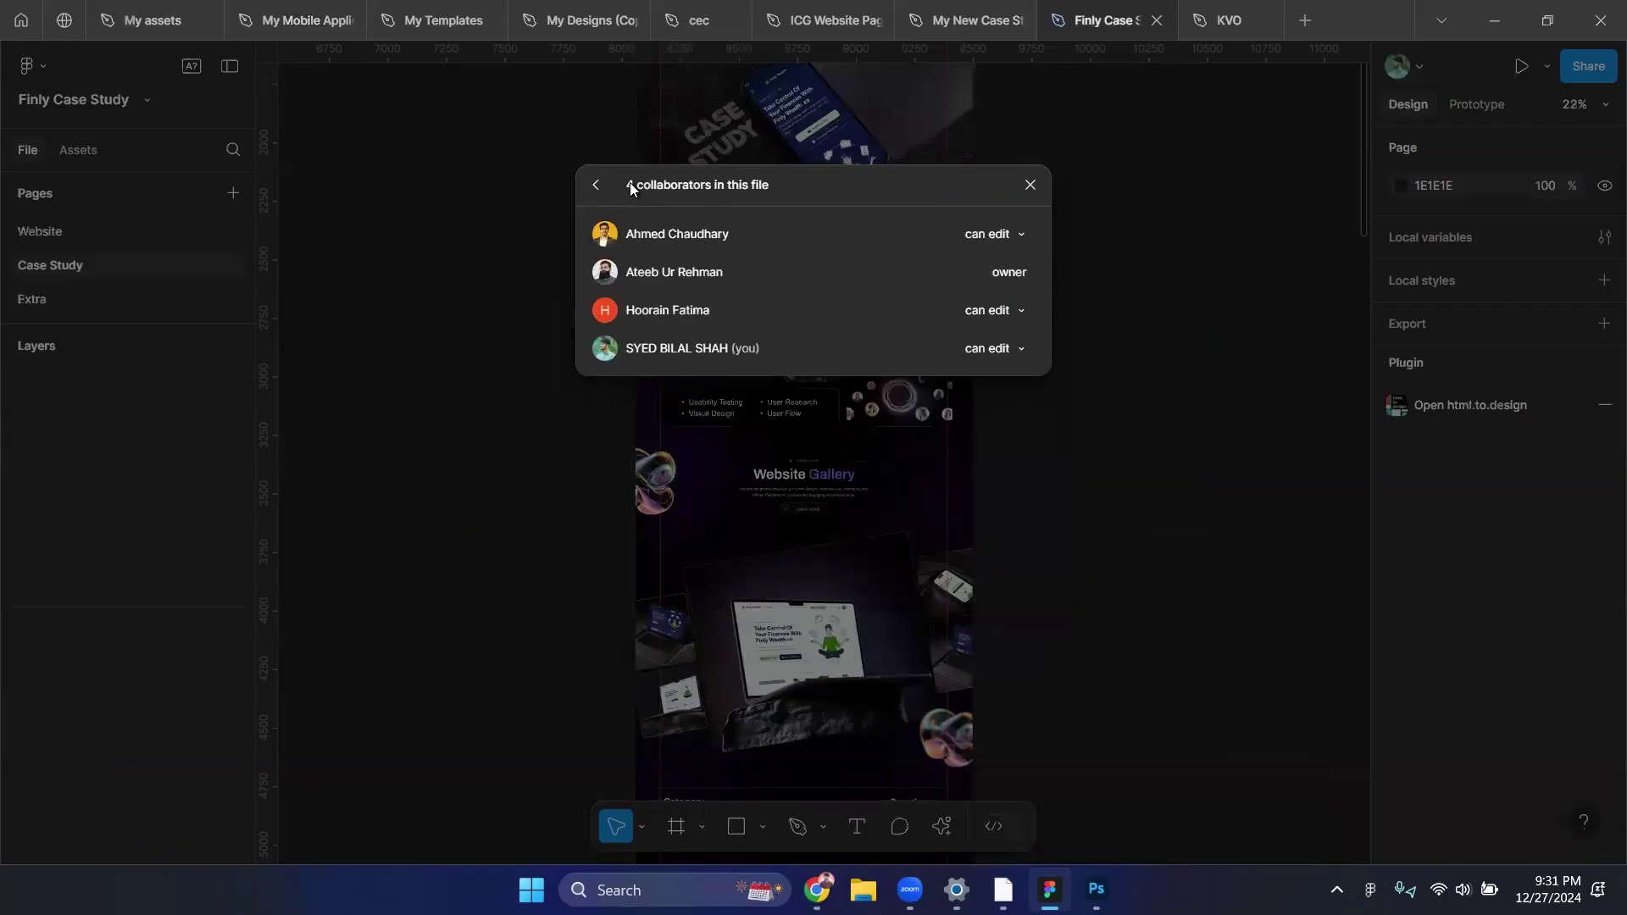
left_click(1030, 185)
Look over the Our Role and Website Gallery sections of the Finly case study design.
scroll(992, 538, "up", 5)
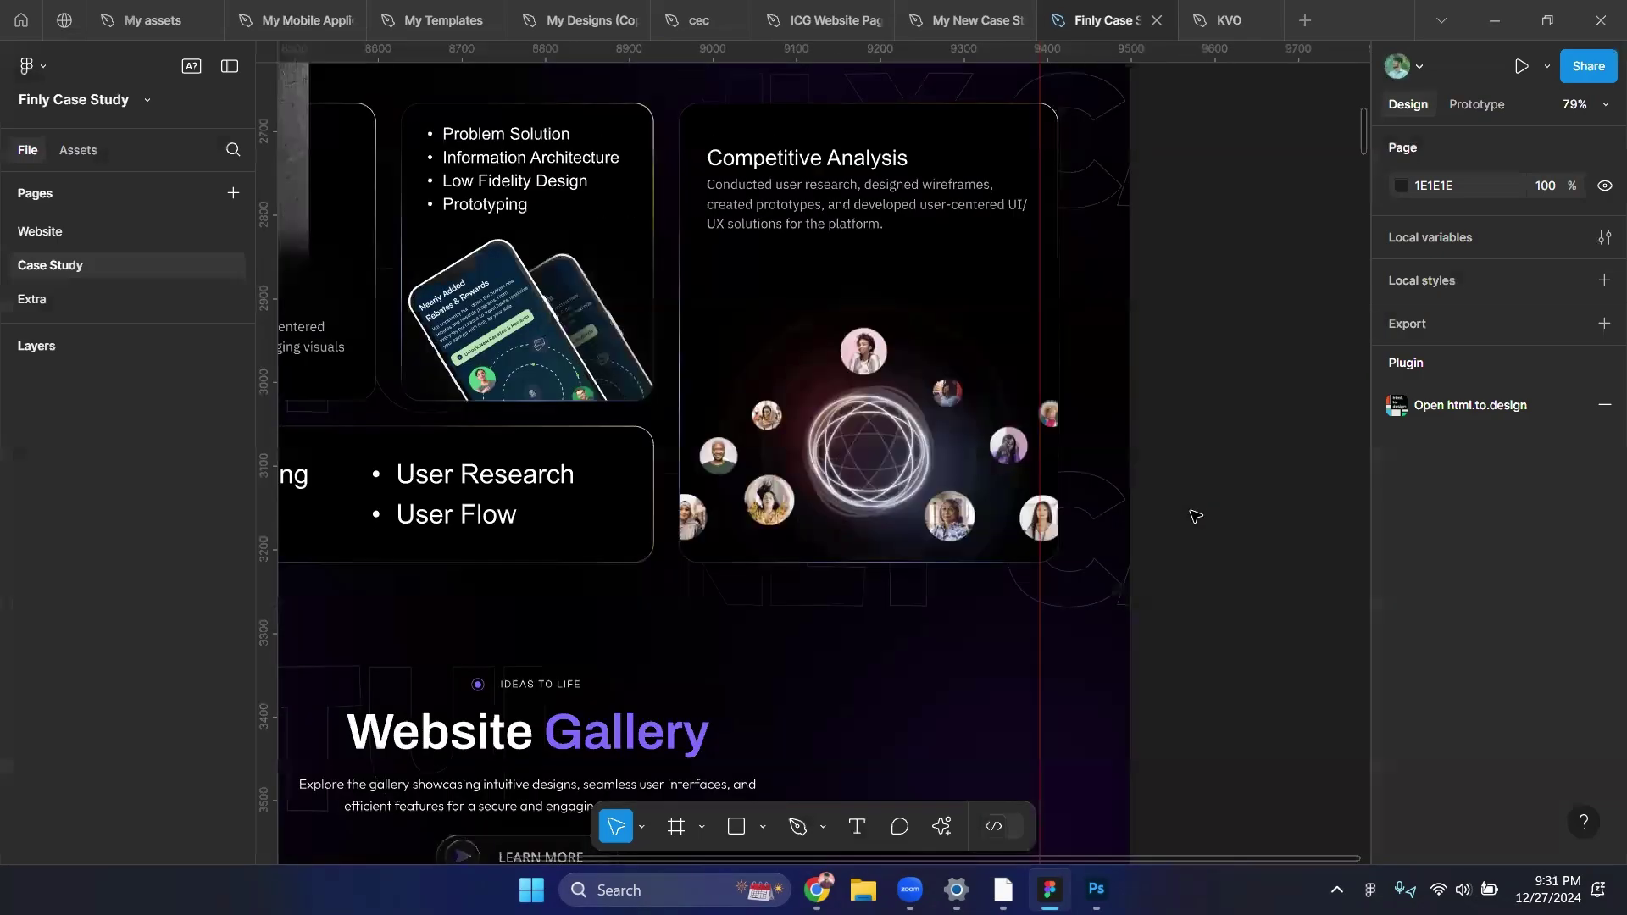
scroll(1198, 512, "down", 3)
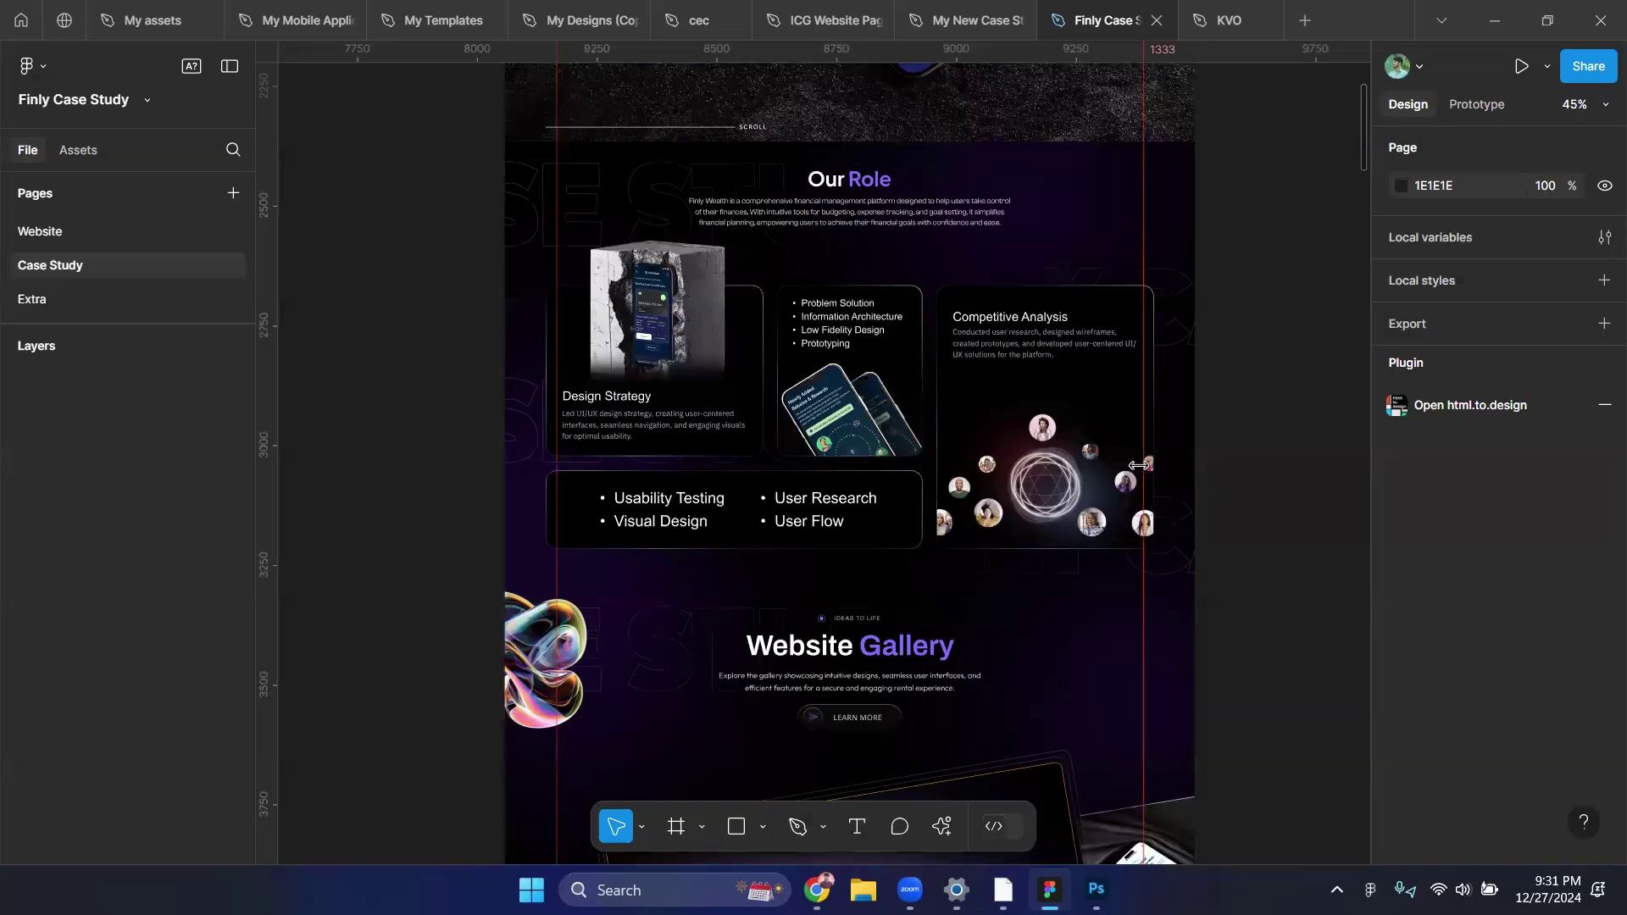
scroll(1195, 491, "down", 1)
scroll(1195, 491, "right", 1)
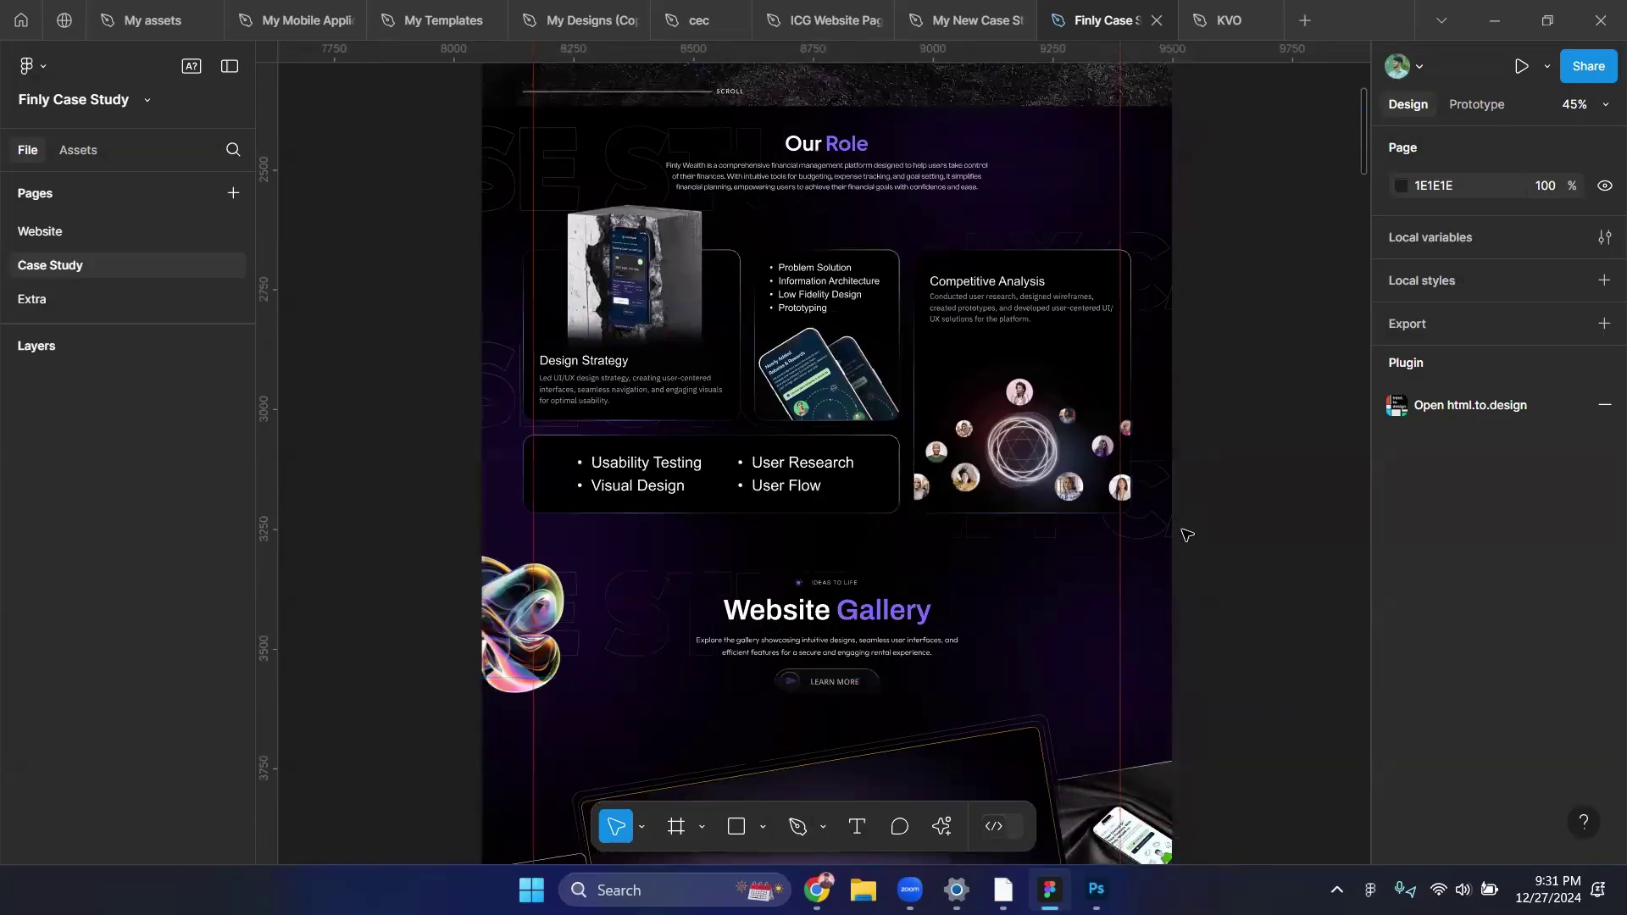
scroll(1181, 534, "down", 2)
scroll(1148, 567, "down", 3)
Switch to the Graphic Design Tools PDF in Chrome and review the Figma pages on collaboration, prototyping, components and real-time editing.
key("alt+Tab")
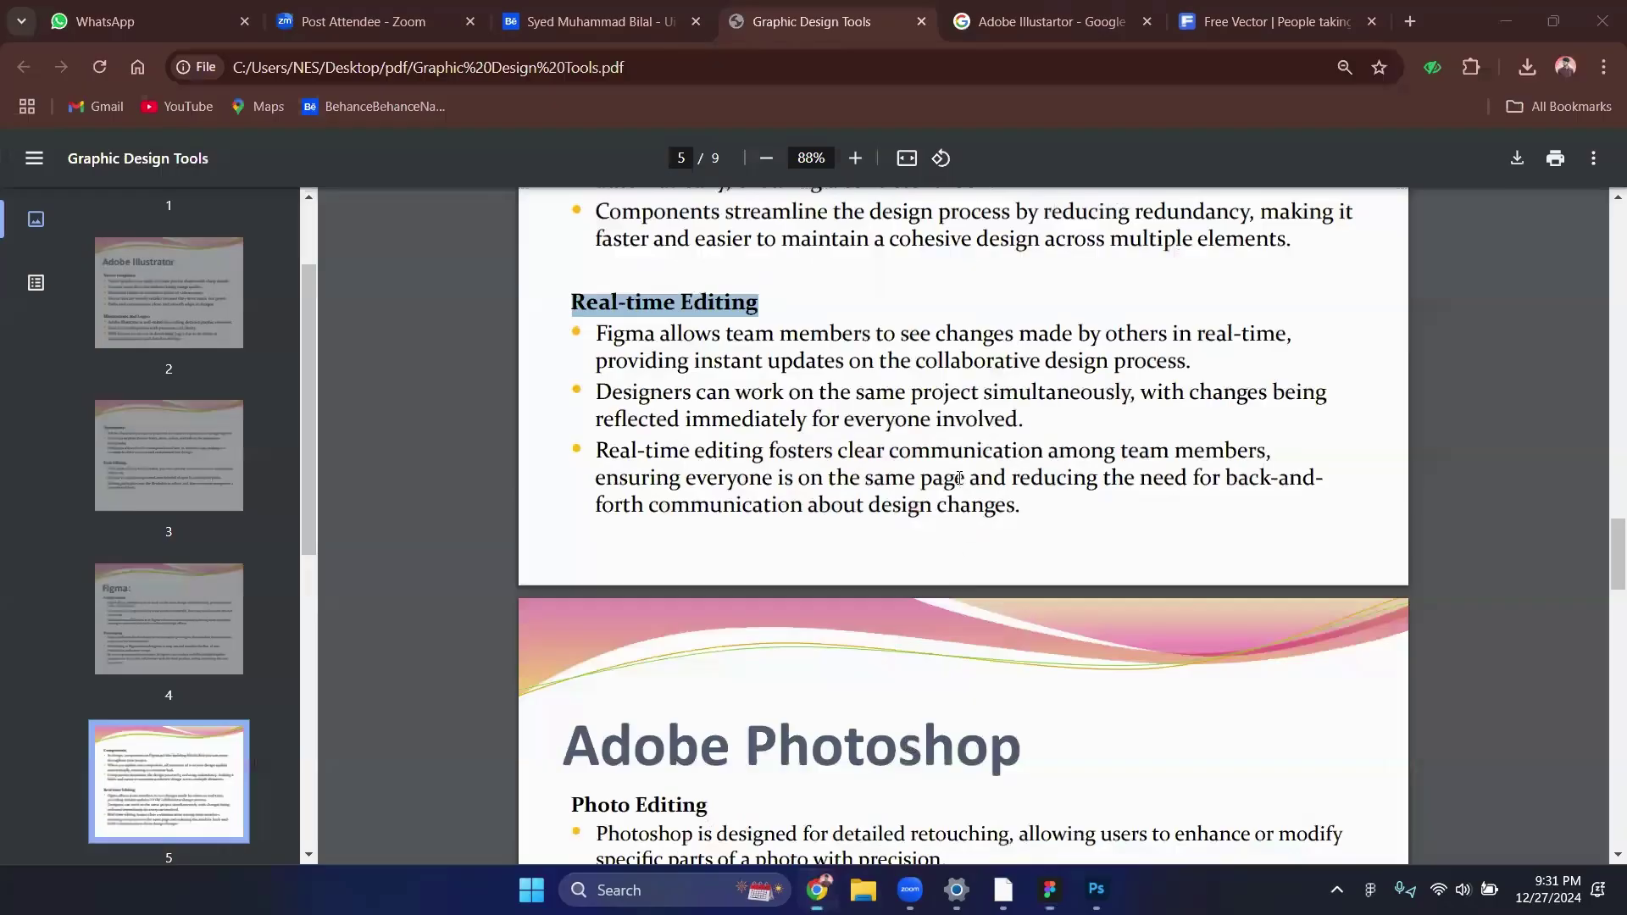
scroll(991, 363, "down", 2)
scroll(1003, 378, "up", 2)
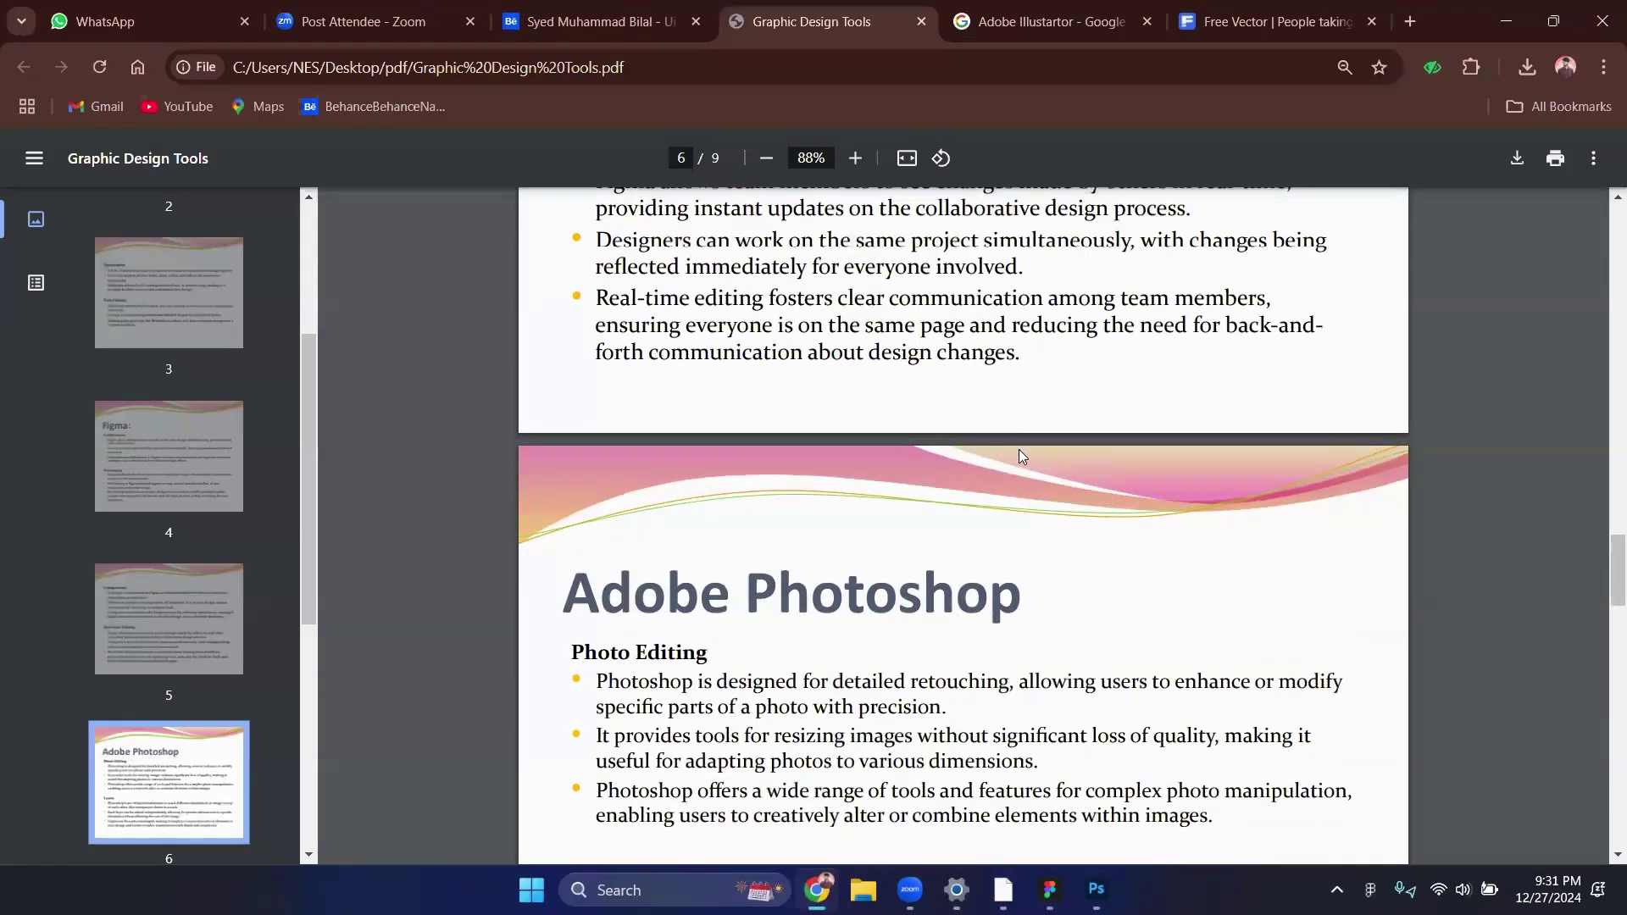
scroll(1030, 462, "up", 6)
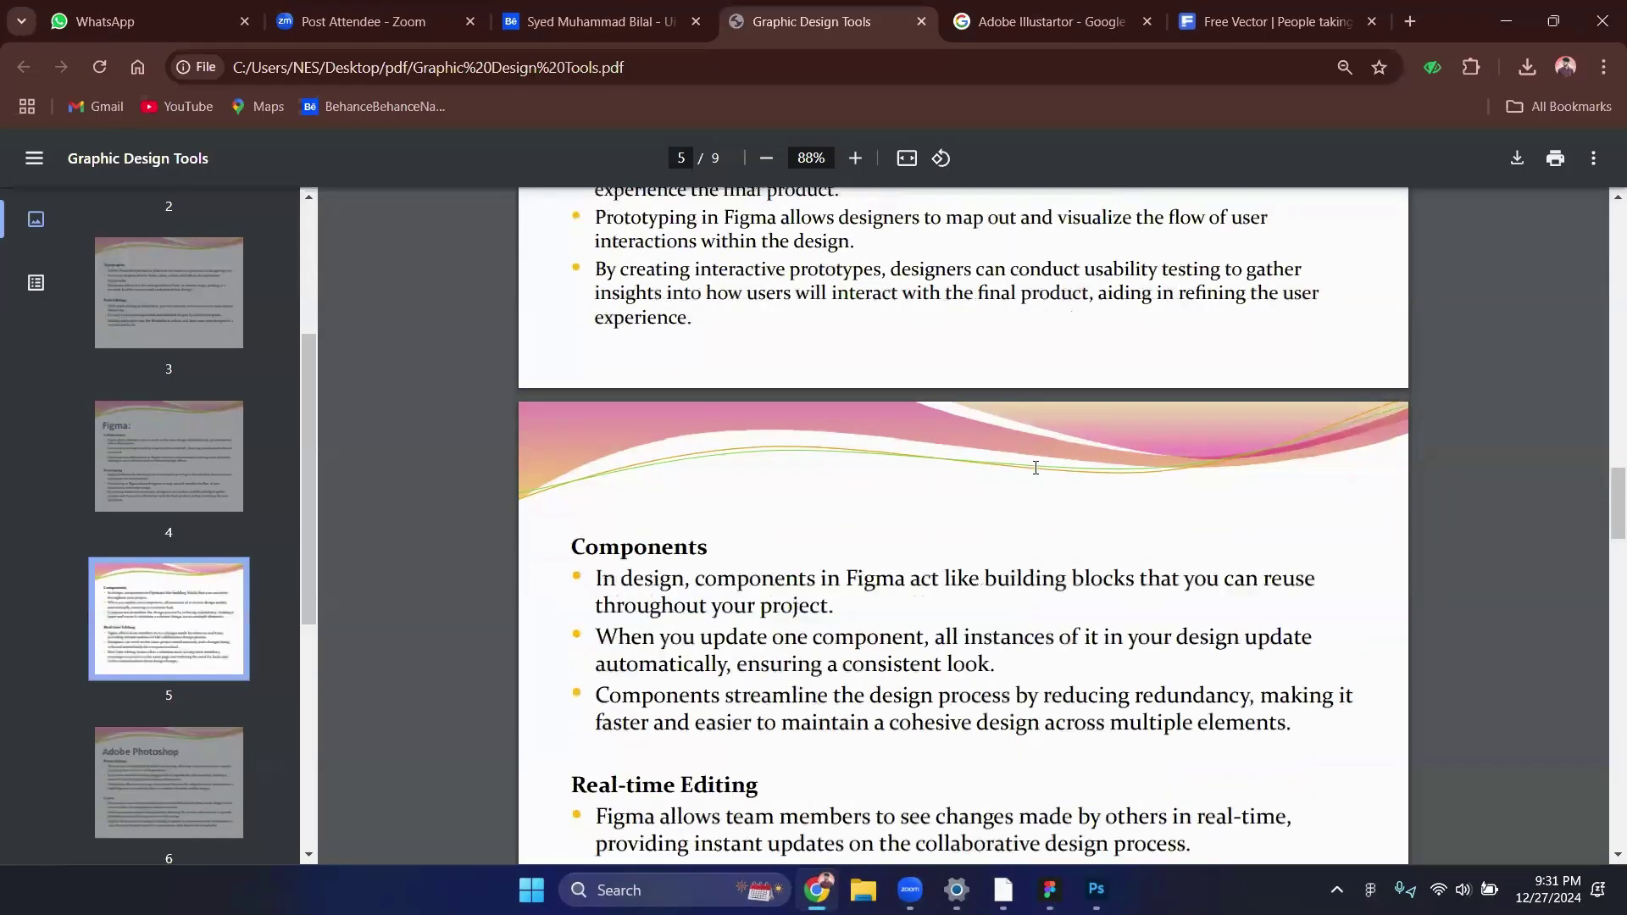
scroll(1039, 478, "down", 1)
scroll(1037, 478, "down", 1)
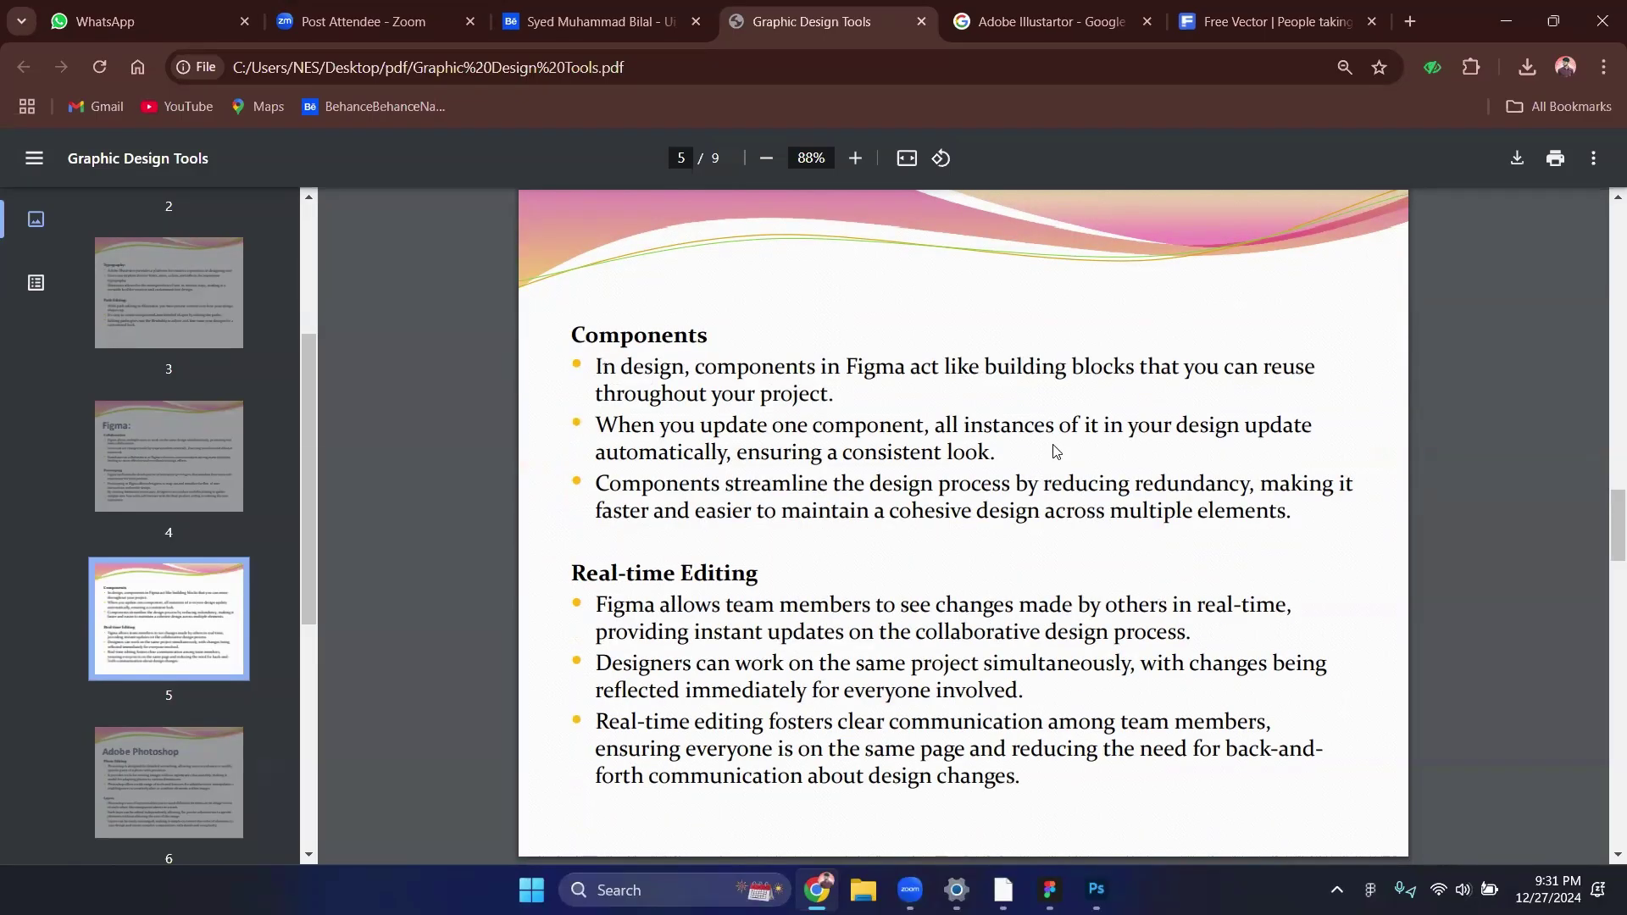
scroll(1057, 444, "up", 9)
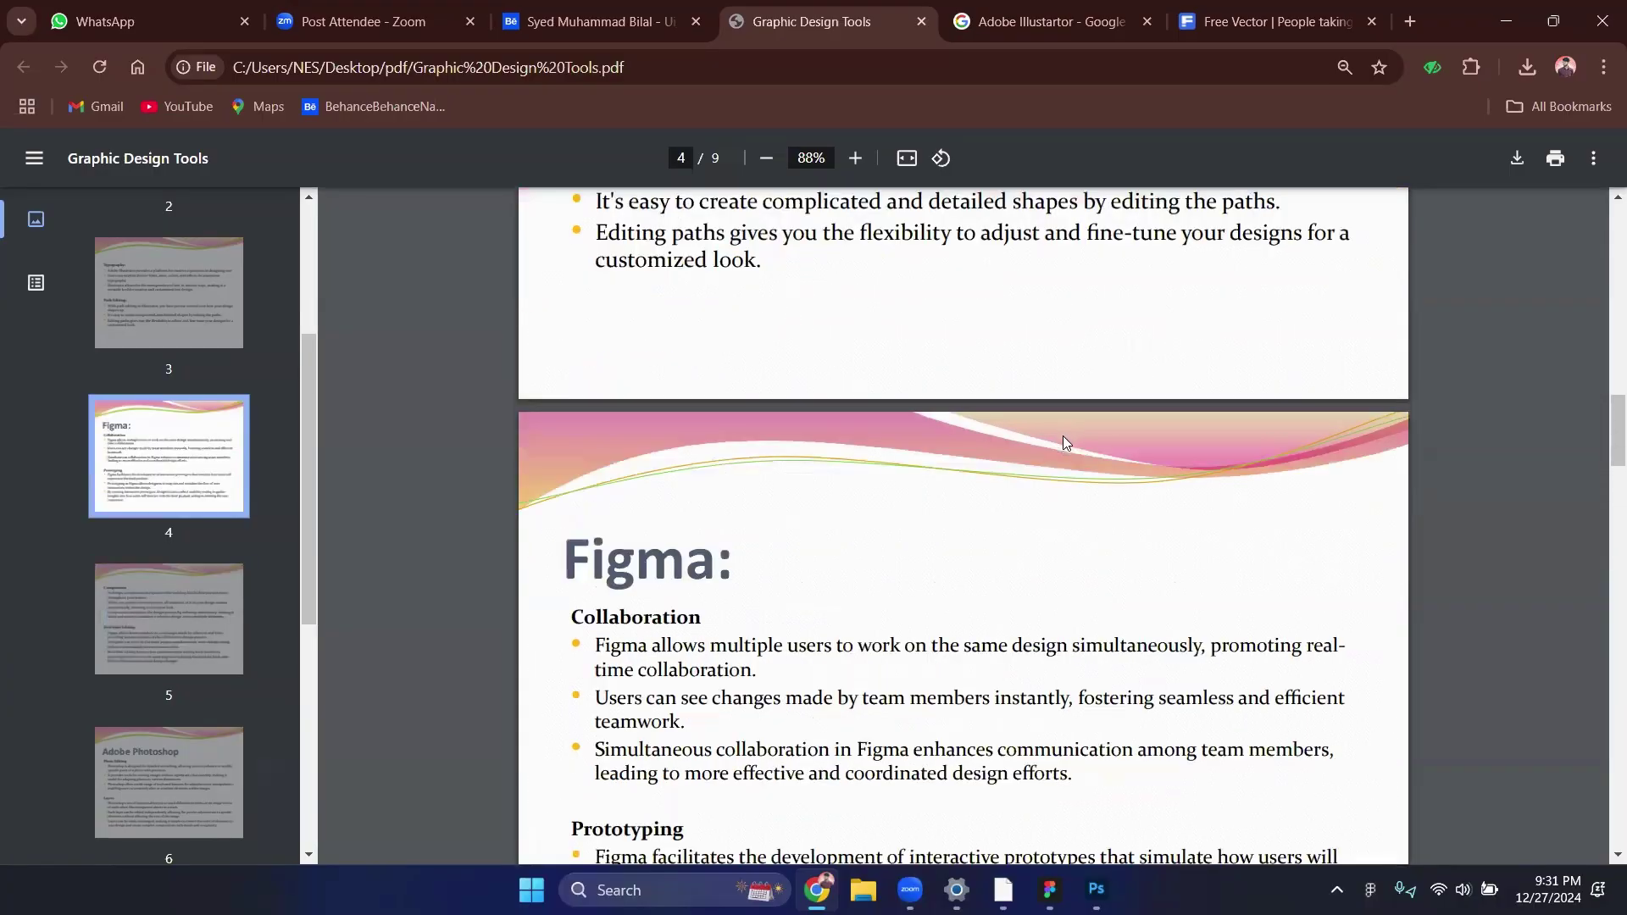
scroll(1065, 440, "down", 1)
scroll(1061, 508, "down", 10)
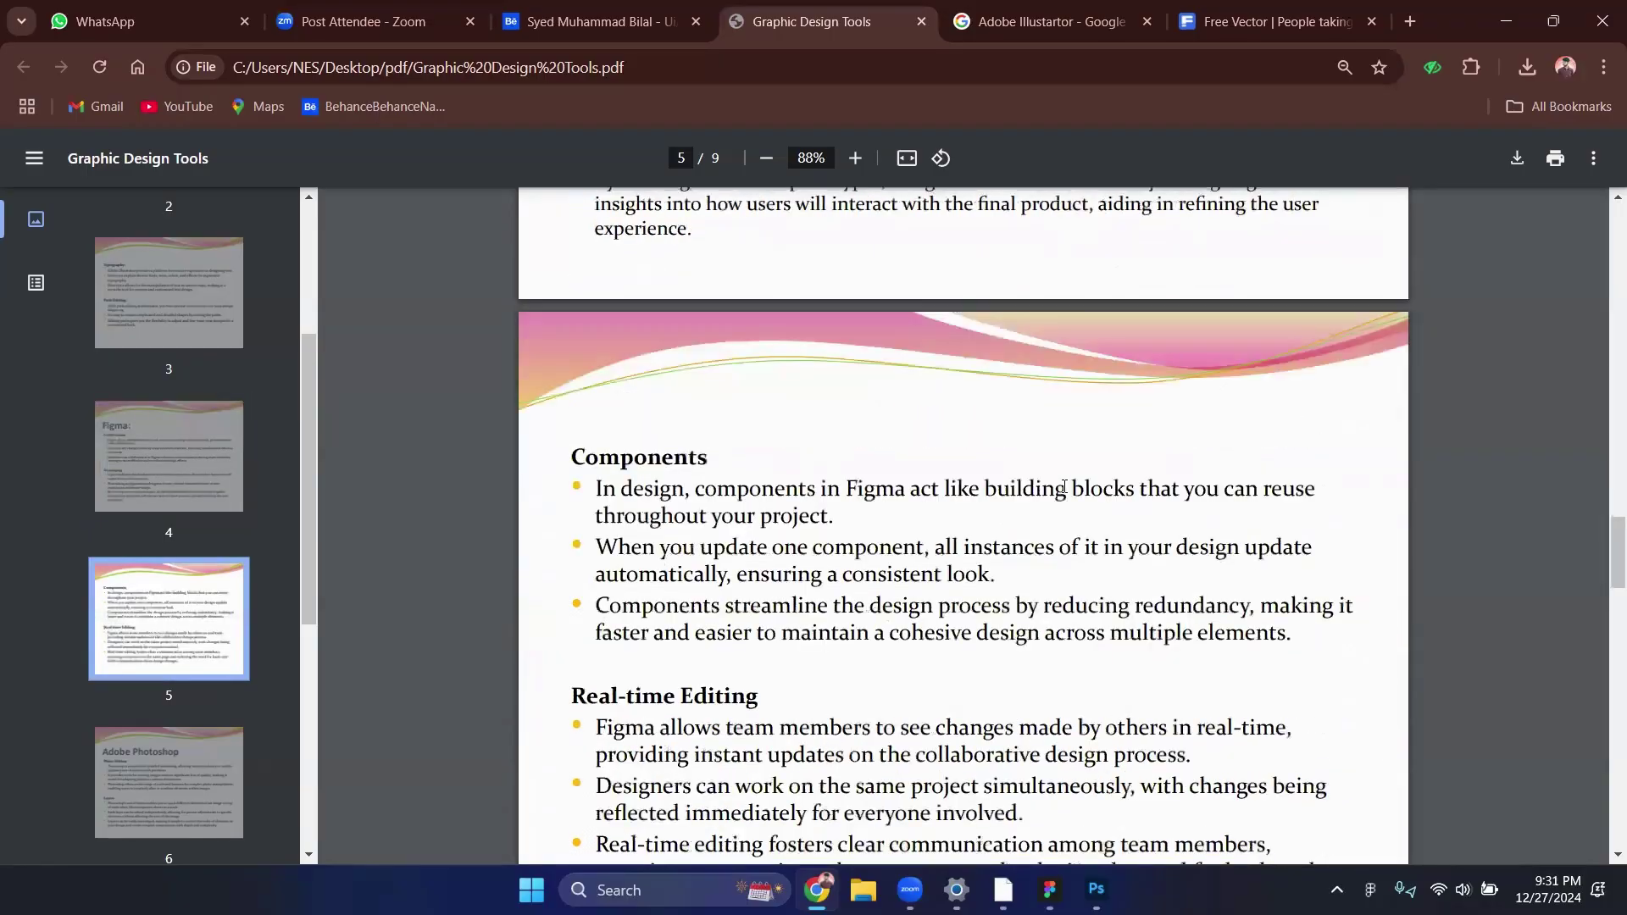